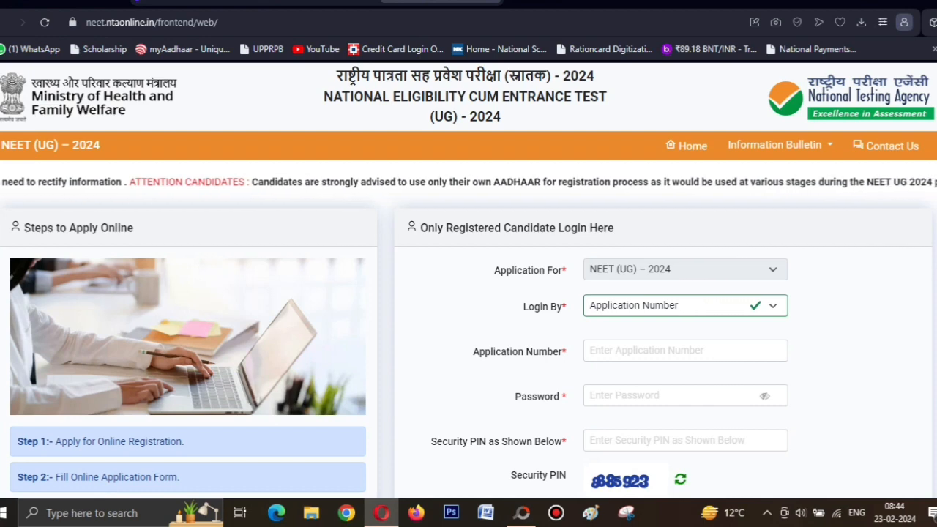
Start registration as a new candidate and begin reading the registration instructions
scroll(469, 293, "down", 2)
scroll(190, 358, "down", 1)
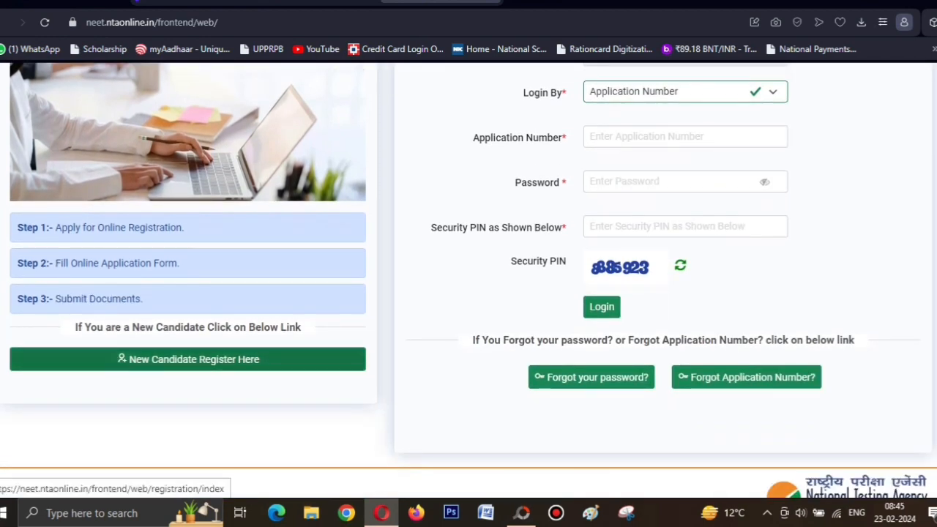
left_click(187, 358)
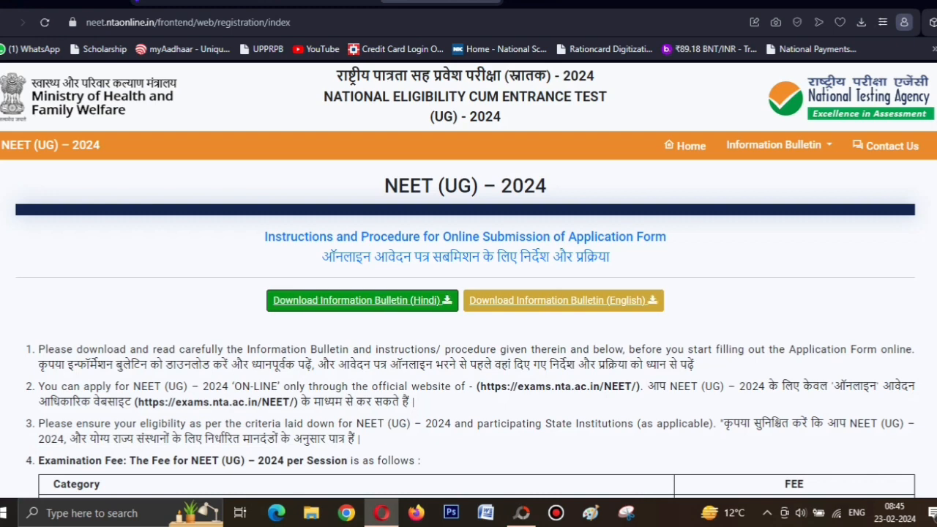
scroll(468, 278, "down", 2)
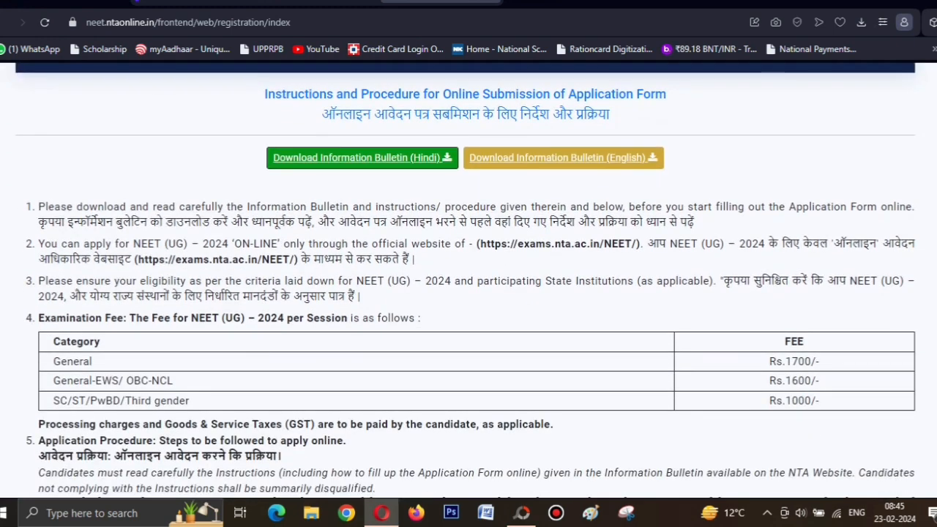
scroll(469, 278, "down", 1)
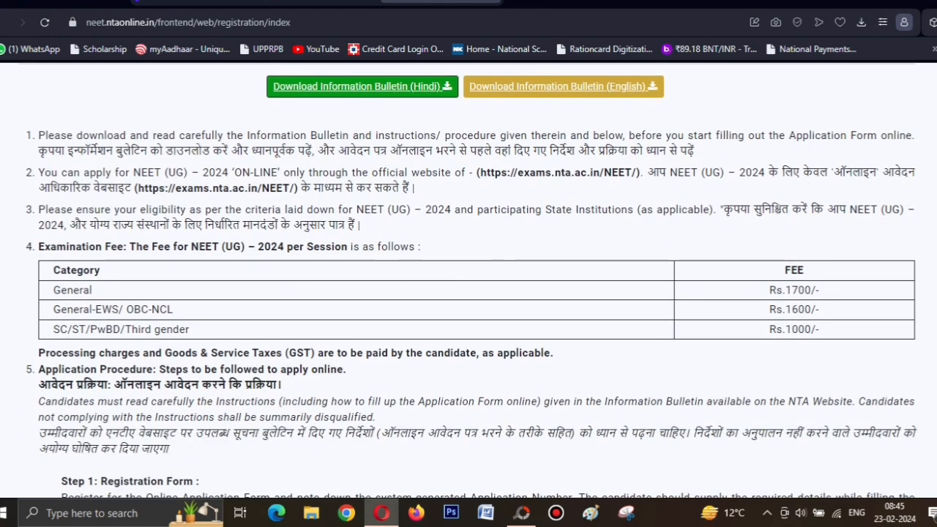
scroll(468, 278, "down", 2)
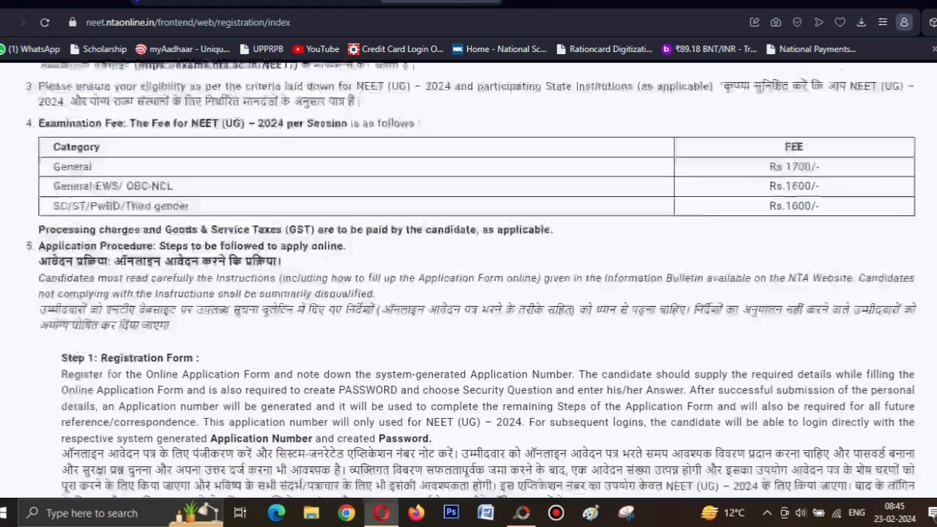
scroll(468, 278, "down", 1)
mouse_move(39, 171)
left_mouse_down()
mouse_move(98, 171)
mouse_move(38, 156)
left_mouse_up()
left_click(38, 157)
Read to the end of the instructions and tick the Information Bulletin declaration
scroll(468, 278, "down", 1)
scroll(468, 278, "down", 4)
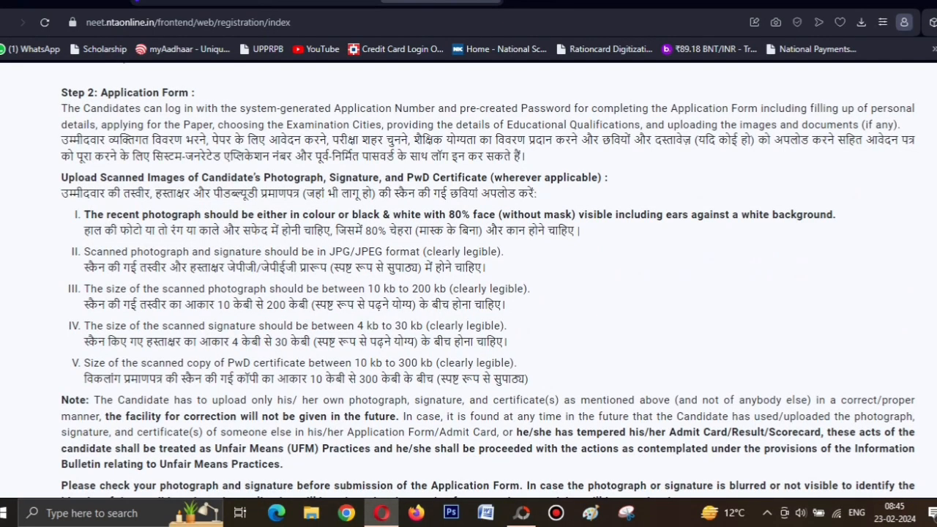
scroll(468, 278, "down", 1)
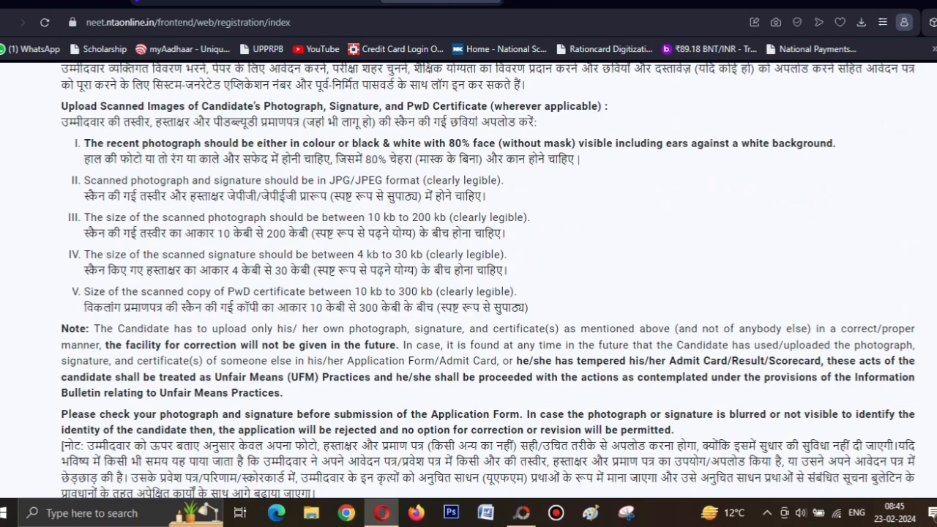
scroll(472, 279, "down", 4)
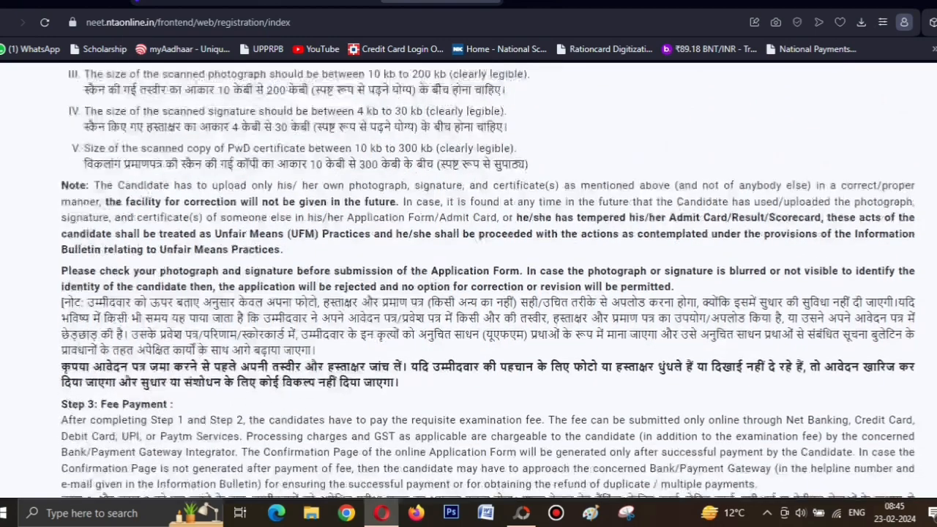
scroll(471, 279, "down", 1)
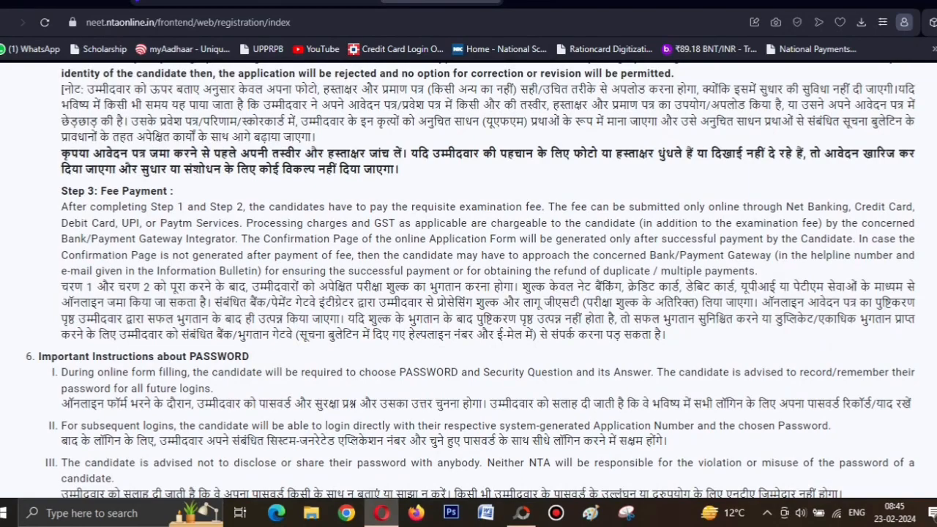
scroll(472, 279, "down", 3)
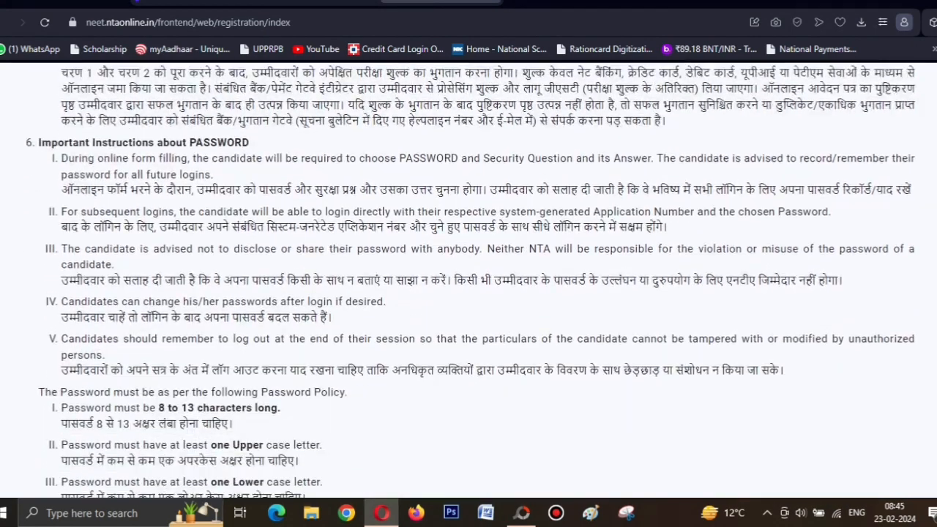
scroll(471, 279, "down", 7)
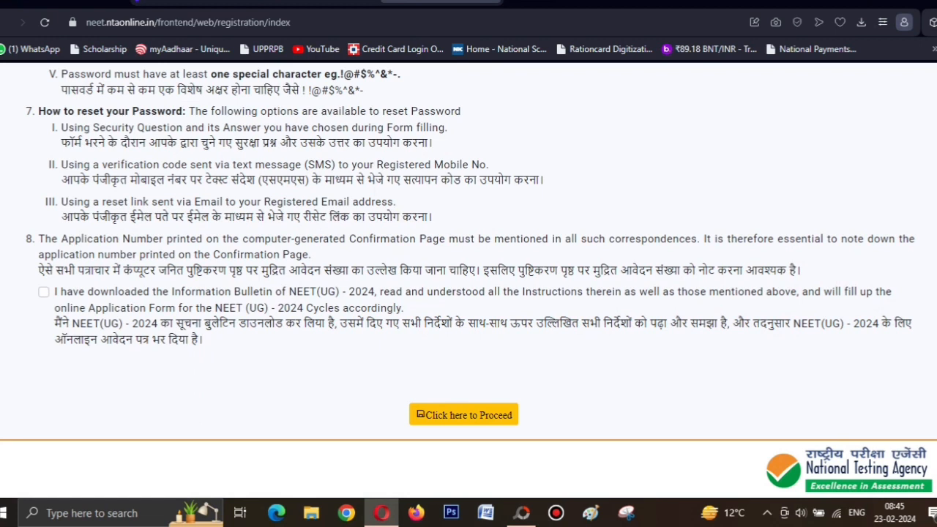
left_click(44, 292)
Proceed to Login and Identification and choose the 'I have Aadhaar Number' option over Digilocker
left_click(463, 415)
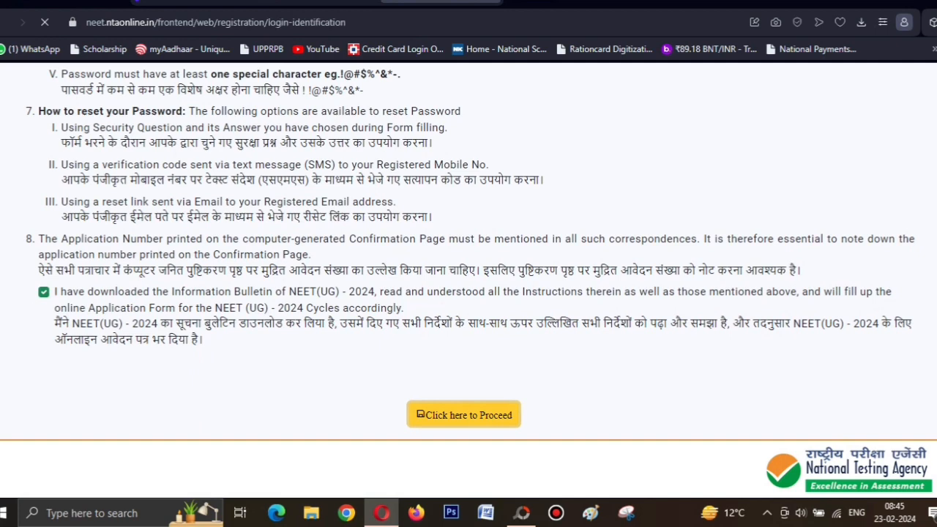
scroll(469, 293, "down", 2)
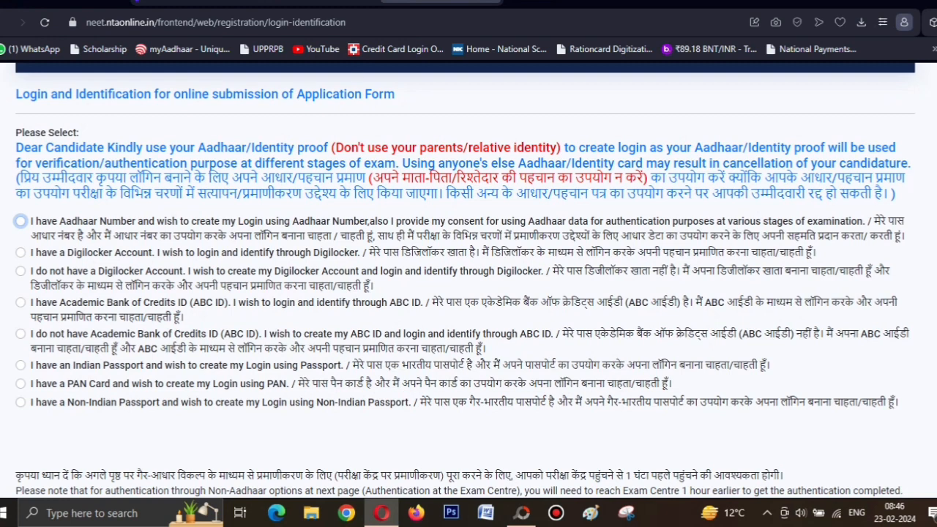
left_click(20, 221)
left_click(21, 252)
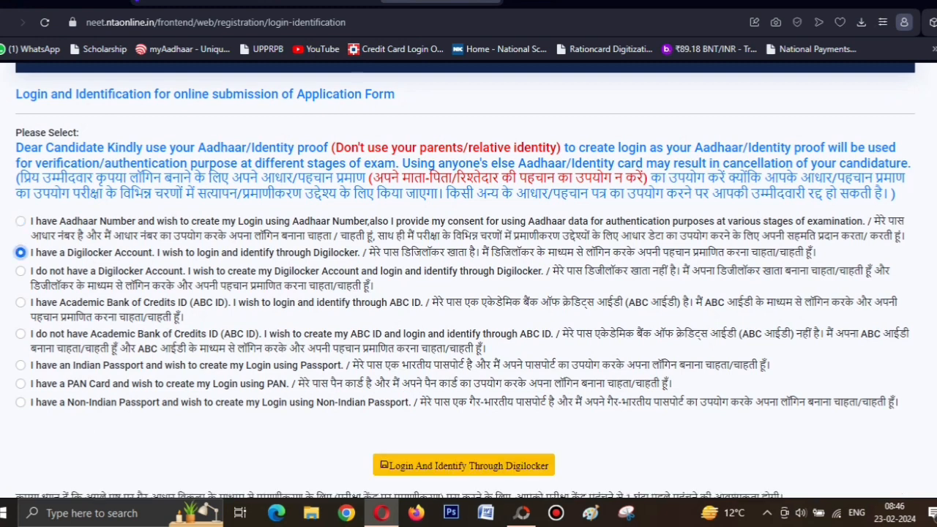
left_click(21, 222)
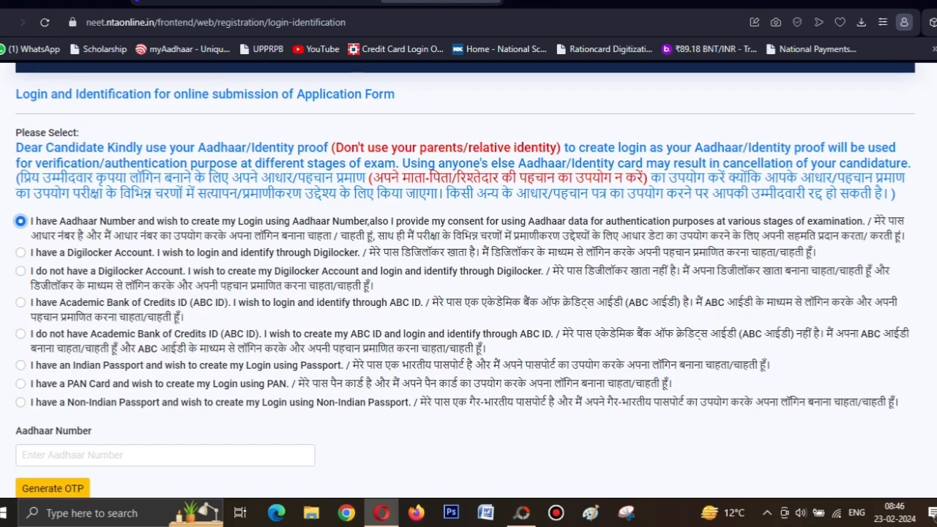
Enter the candidate's Aadhaar number, then type and validate the received OTP
scroll(466, 280, "down", 2)
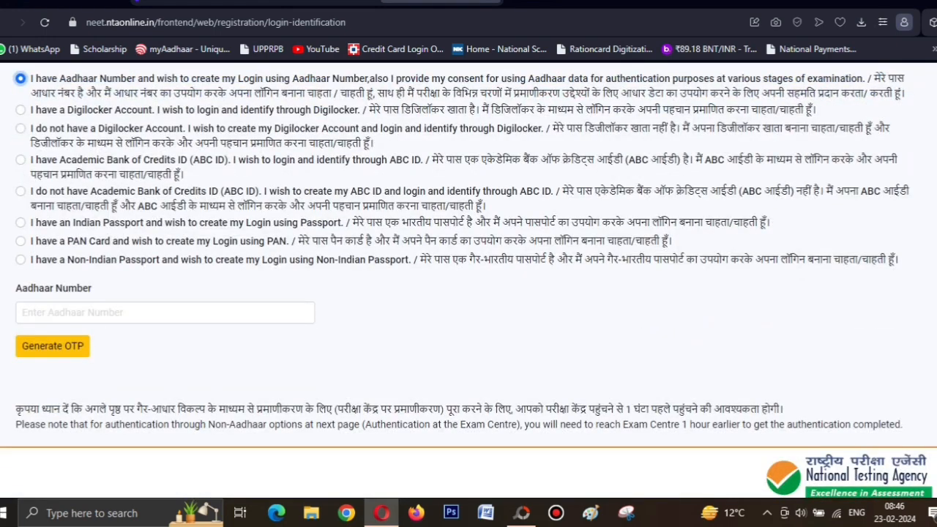
left_click(166, 312)
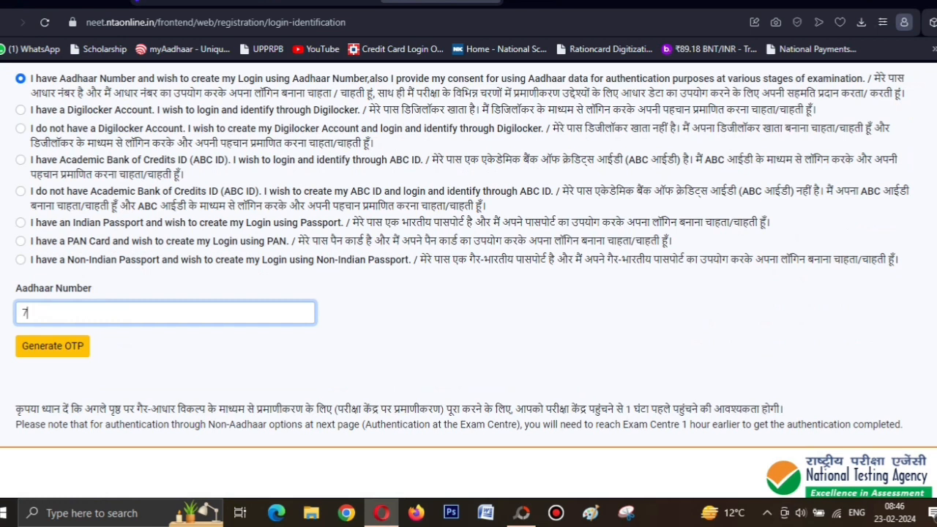
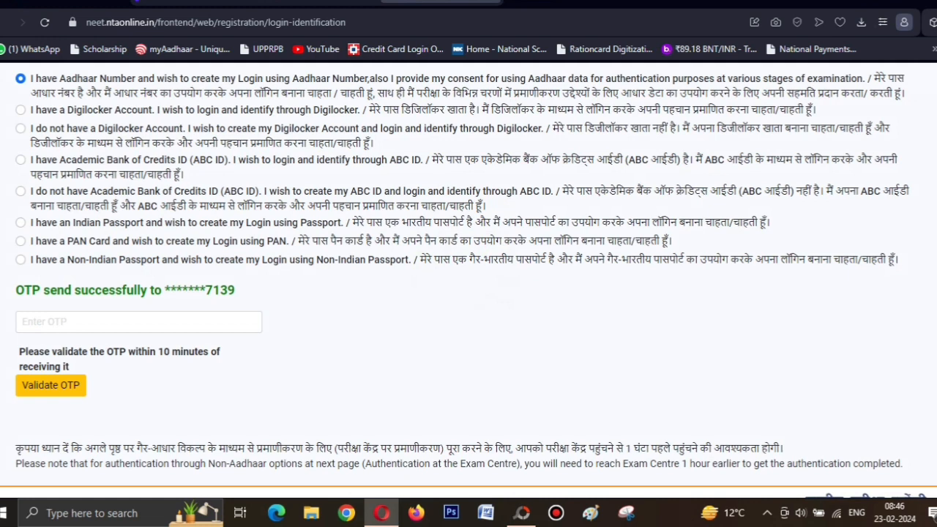
left_click(138, 322)
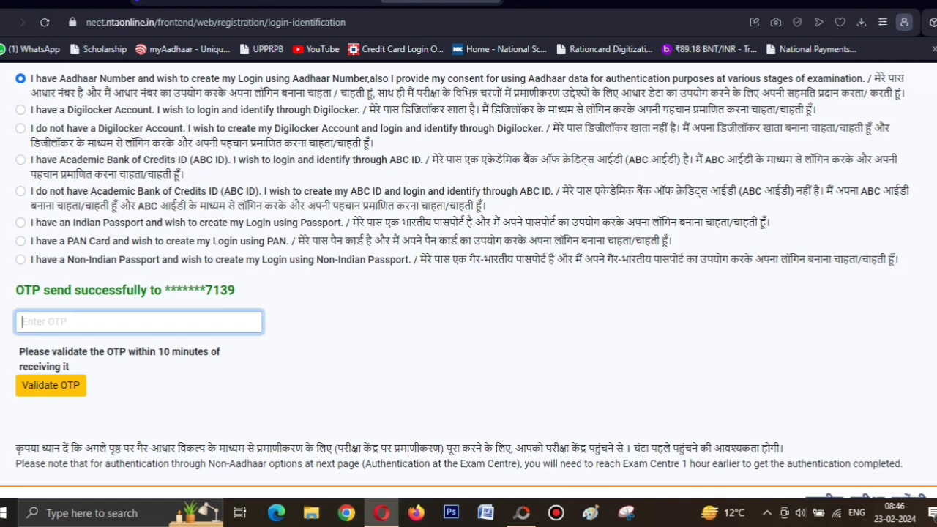
left_click(50, 385)
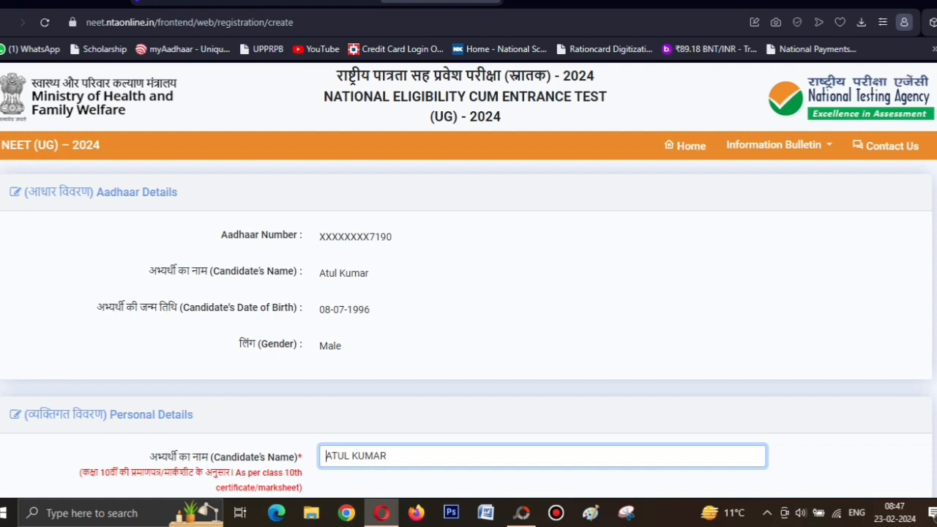
scroll(469, 278, "down", 1)
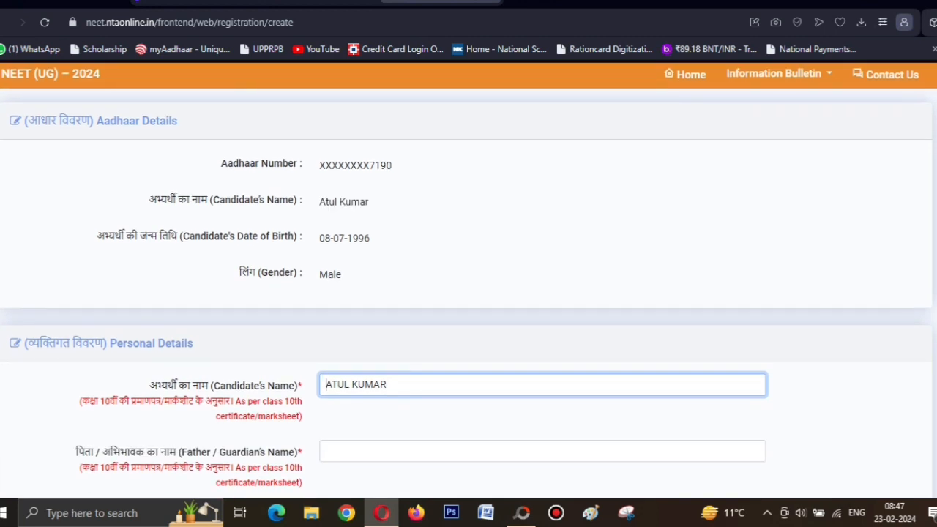
left_click_drag(148, 199, 369, 202)
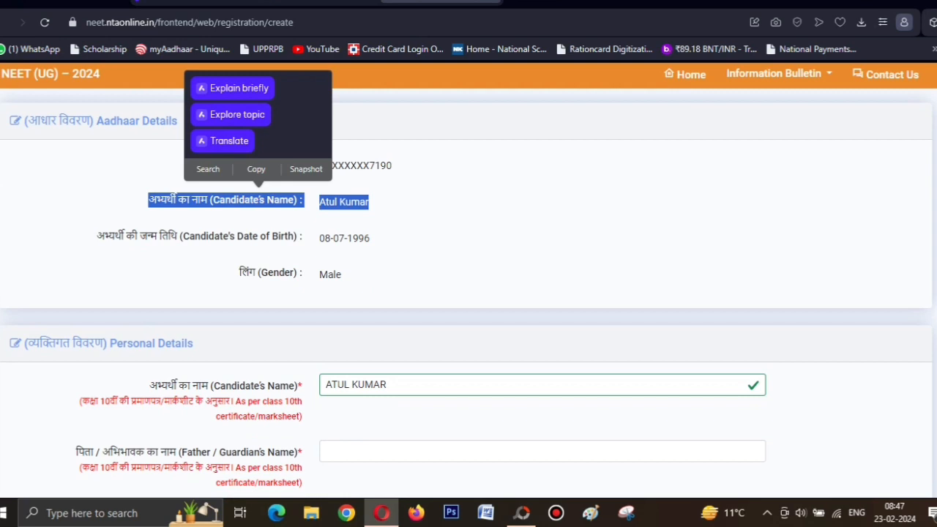
left_click(432, 212)
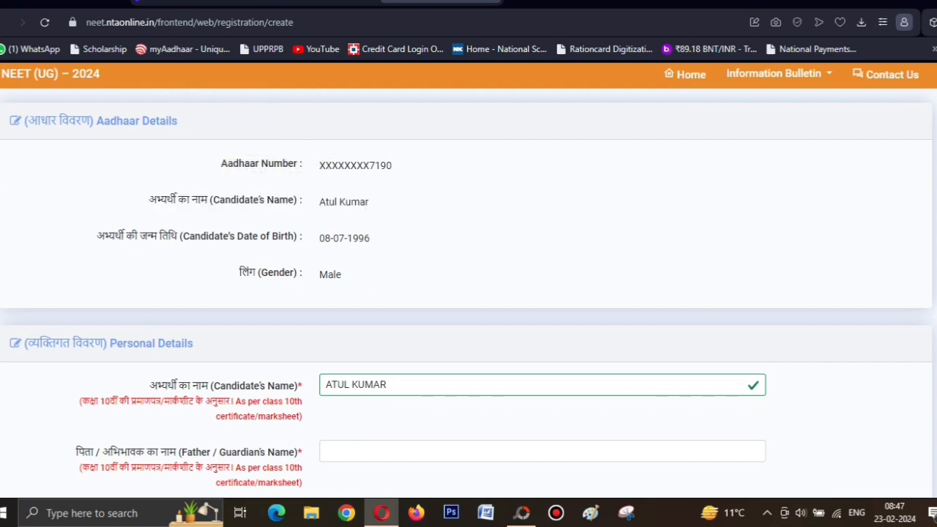
left_click_drag(319, 238, 370, 239)
left_click(431, 245)
scroll(432, 245, "down", 1)
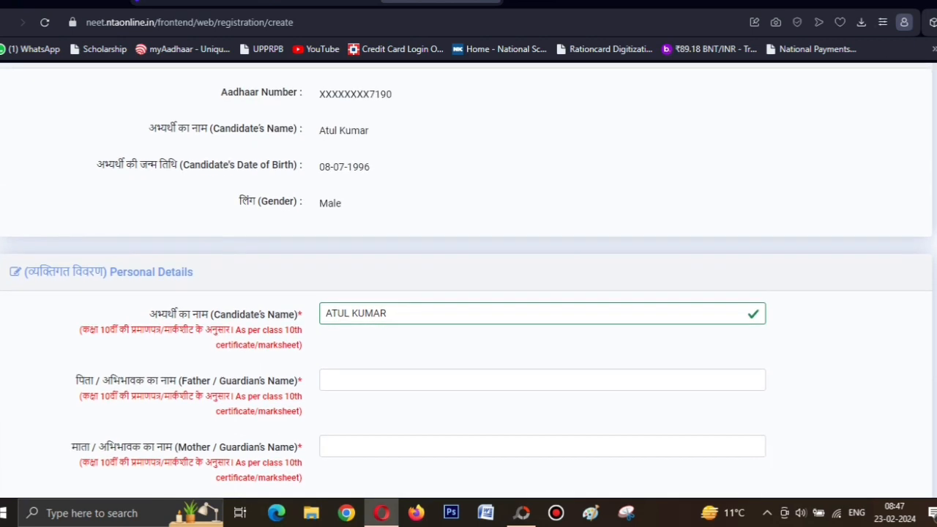
left_click_drag(299, 202, 342, 204)
left_click(432, 208)
scroll(432, 209, "down", 1)
left_click_drag(150, 243, 246, 244)
left_click(253, 245)
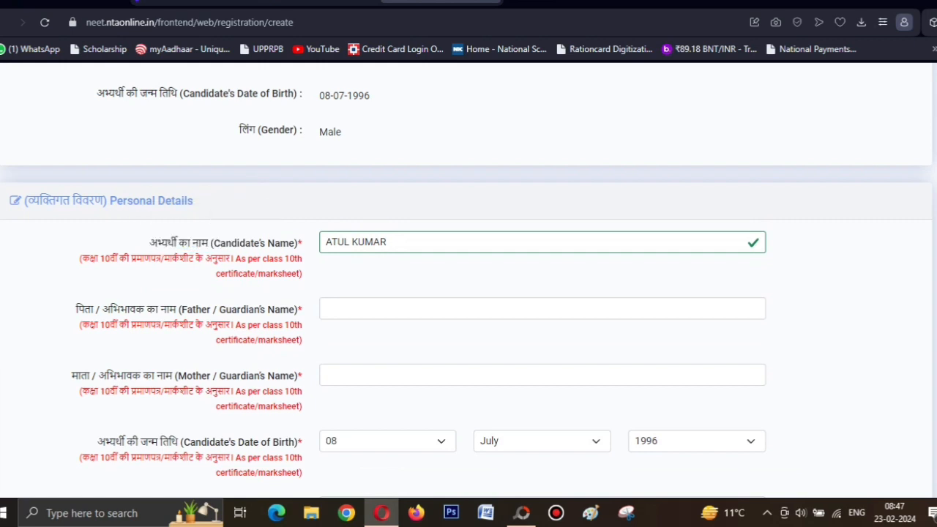
Visit the Father's and Mother's Name fields, leaving both blank
scroll(468, 292, "down", 1)
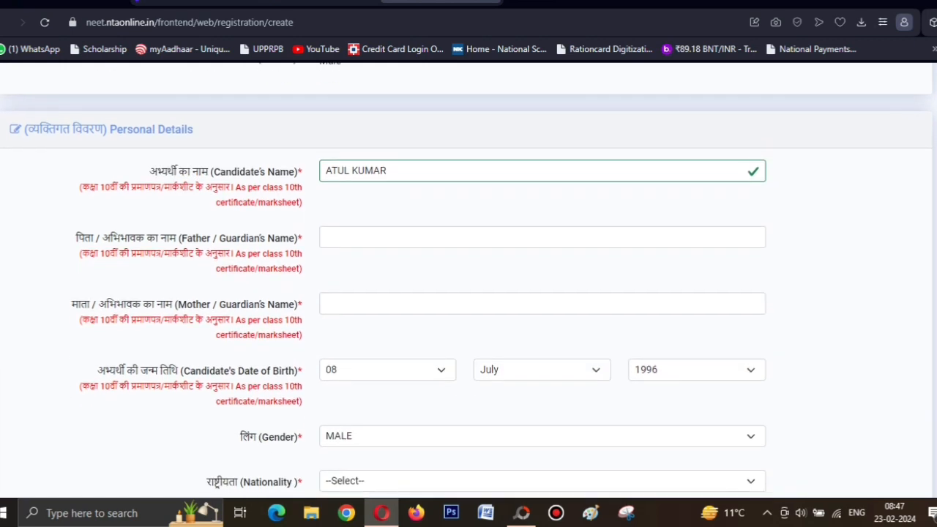
left_click(410, 237)
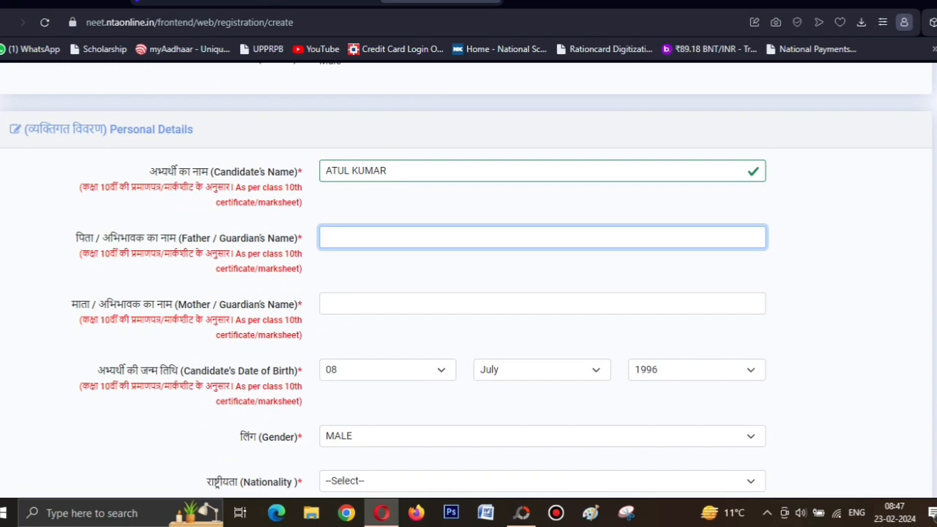
scroll(468, 293, "down", 1)
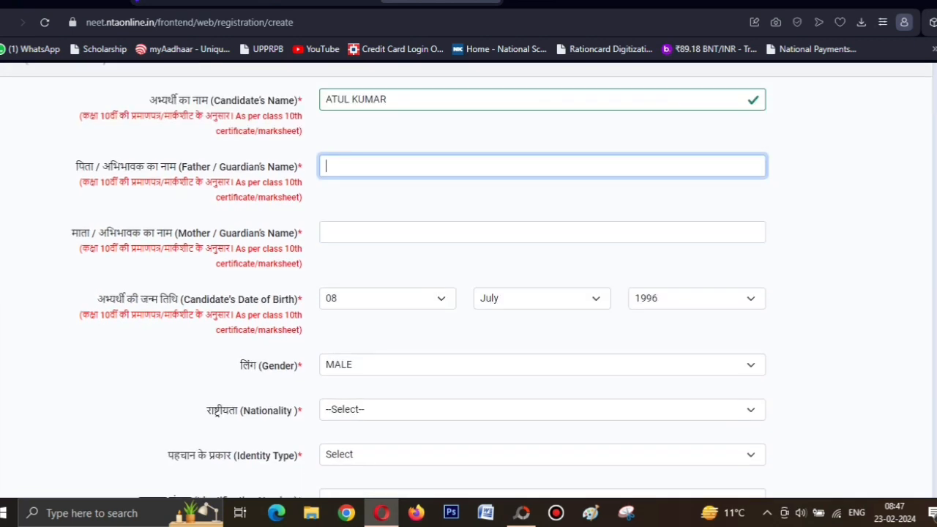
left_click_drag(71, 233, 197, 233)
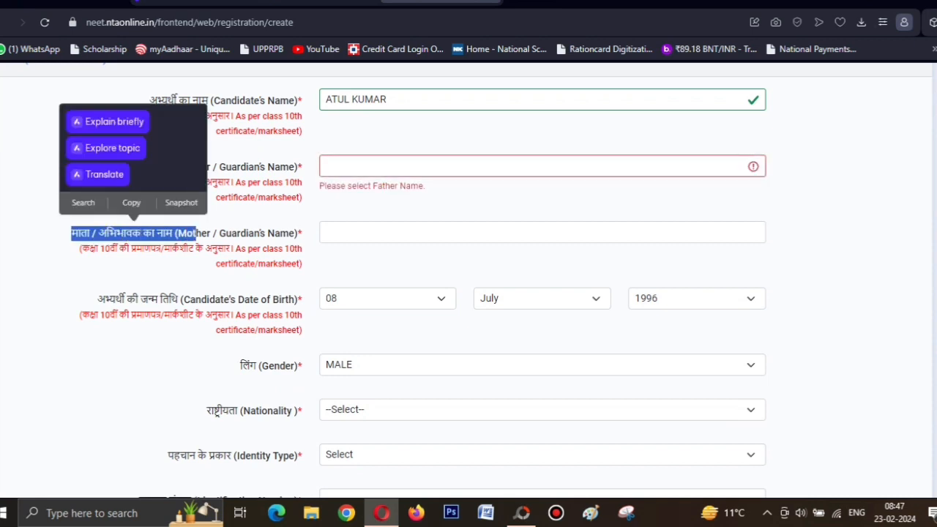
left_click(542, 232)
scroll(541, 232, "down", 1)
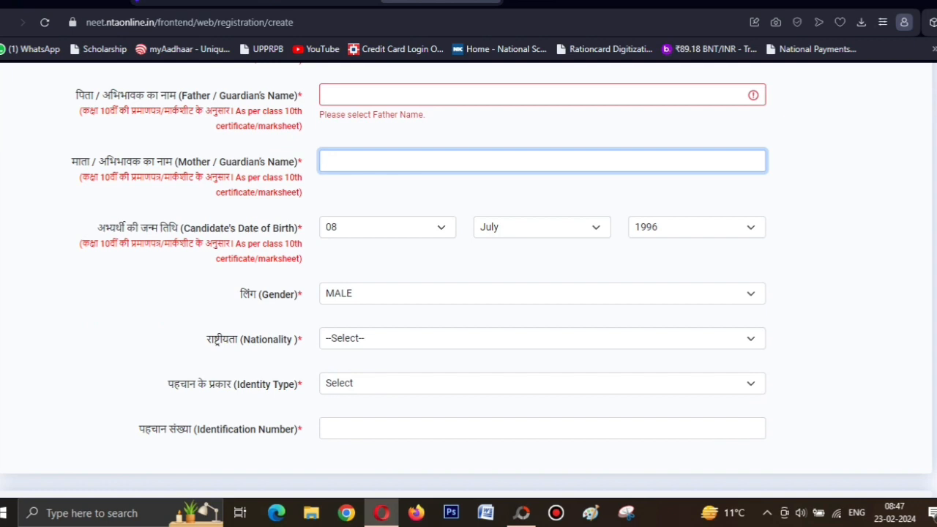
left_click_drag(99, 228, 236, 228)
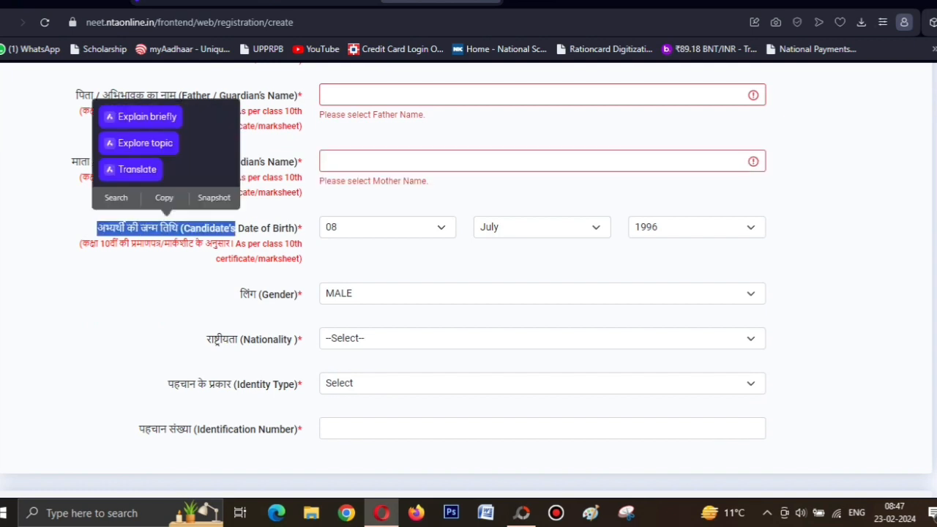
left_click(239, 230)
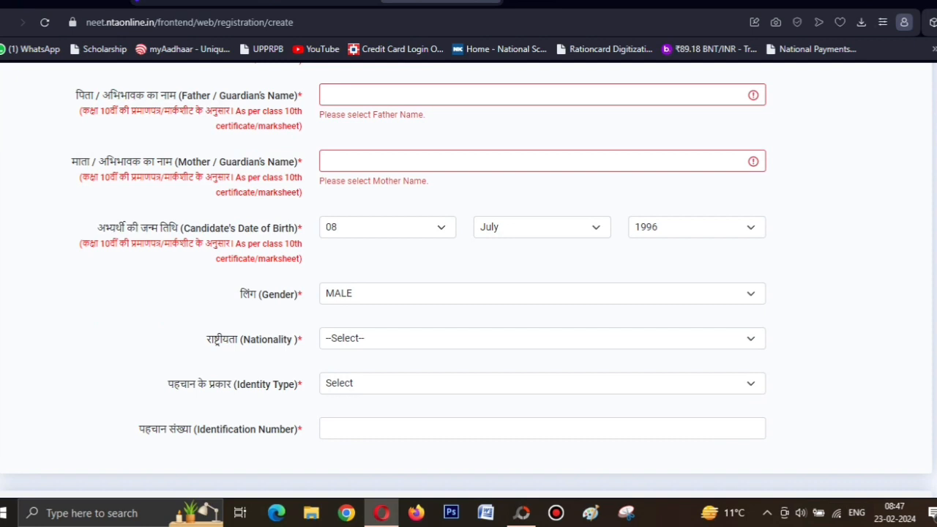
Set the Nationality to INDIAN
scroll(468, 282, "down", 2)
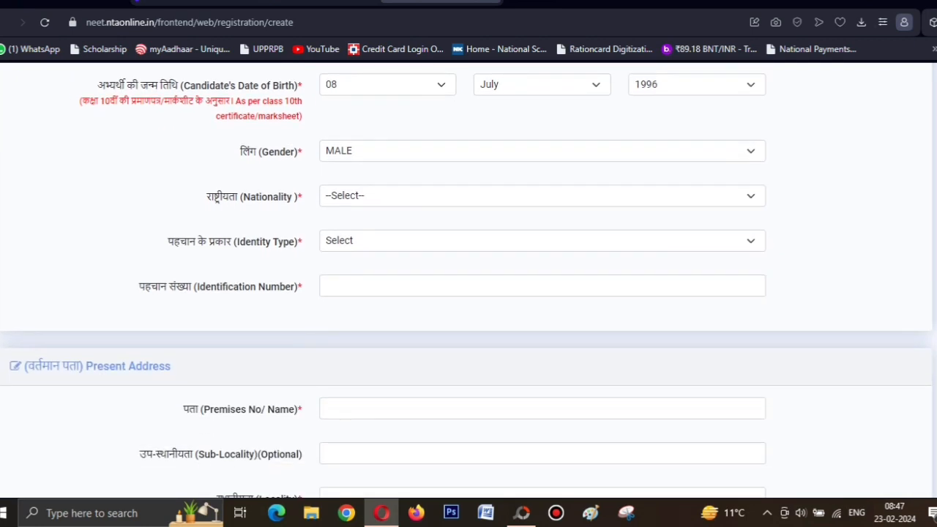
left_click_drag(240, 151, 296, 151)
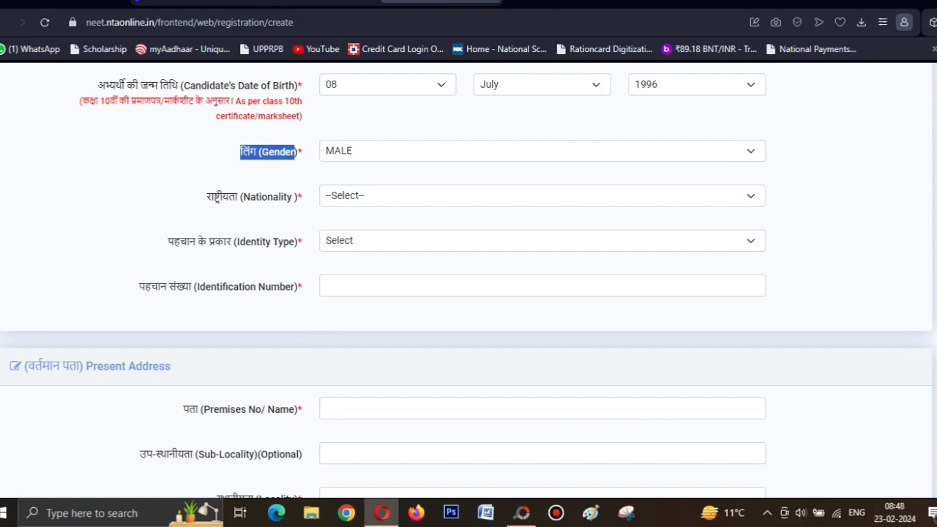
left_click_drag(206, 197, 281, 197)
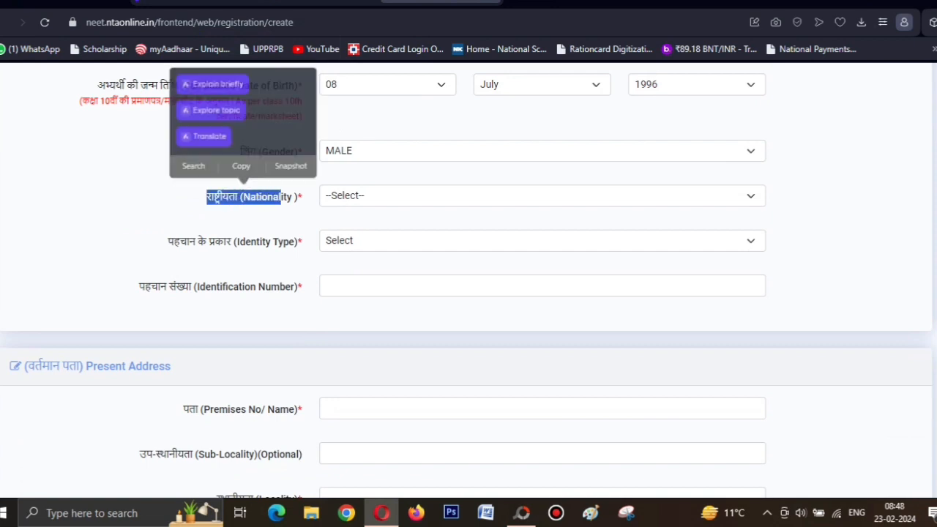
left_click(283, 198)
left_click(409, 196)
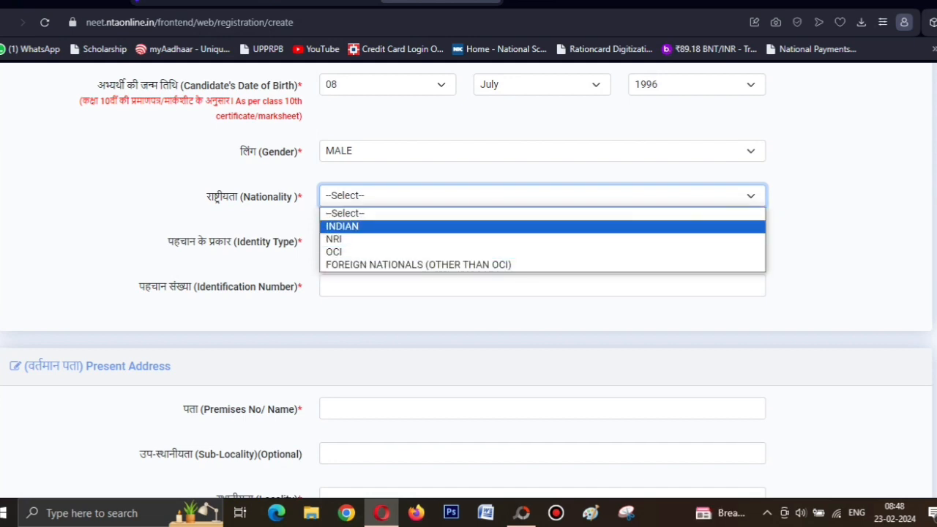
left_click(410, 226)
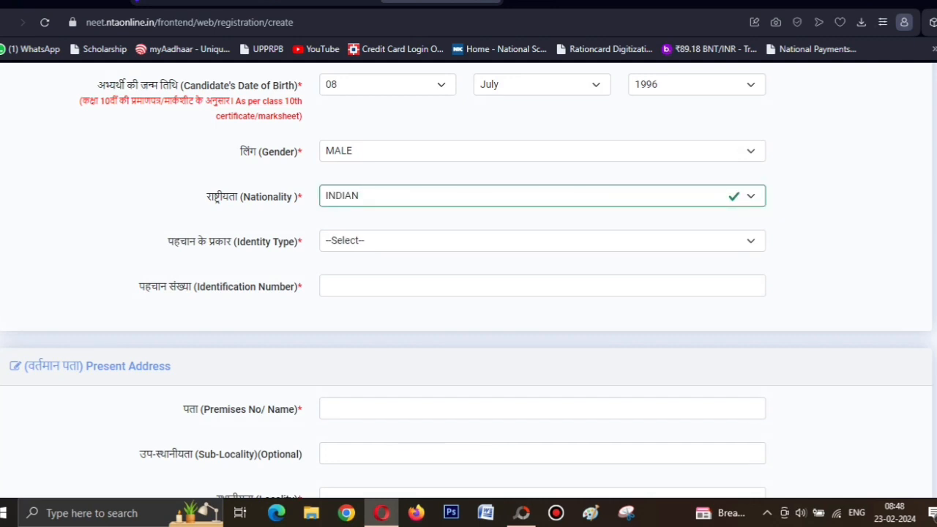
Browse Identity Type options and commit ANY OTHER VALID GOVT IDENTITY WITH PHOTOGRAPH
left_click(542, 241)
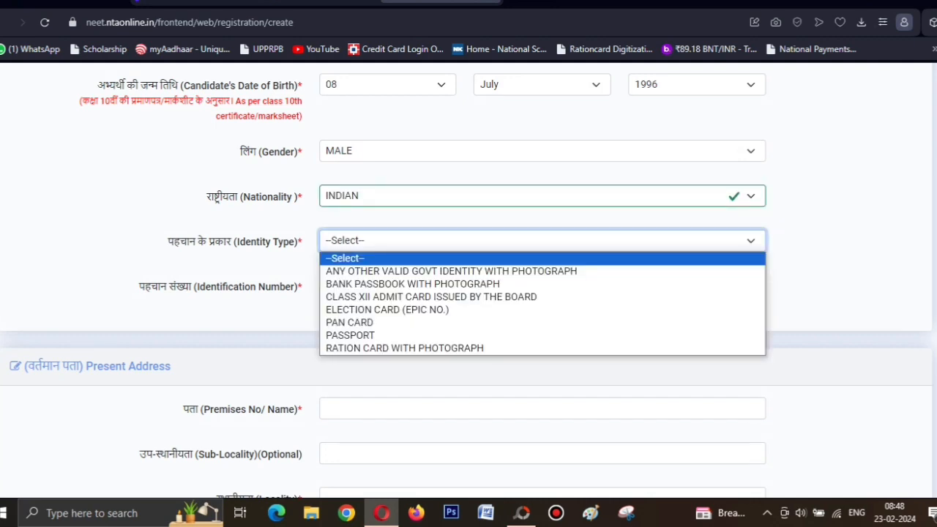
key("Down")
key("Down")
key("Down")
key("Down")
key("Down")
key("Down")
key("Down")
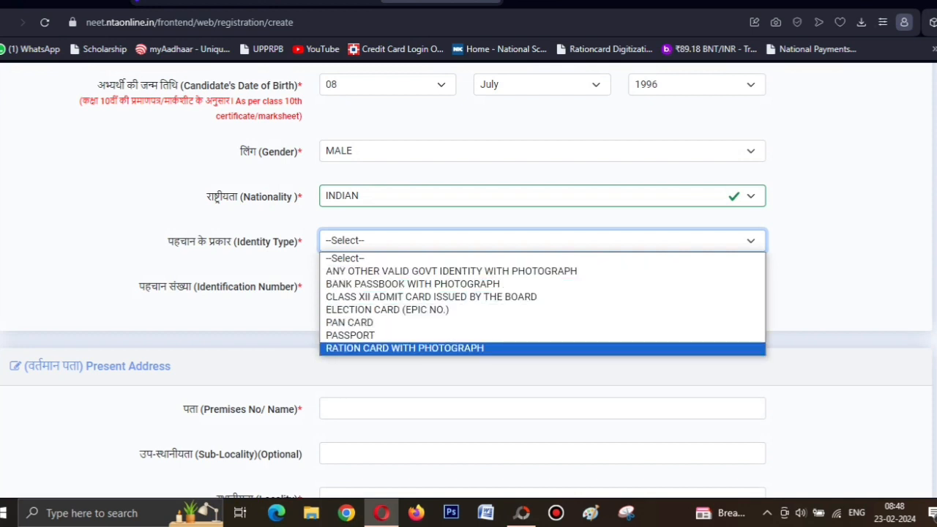
key("Up")
key("Down")
key("Up")
key("Up")
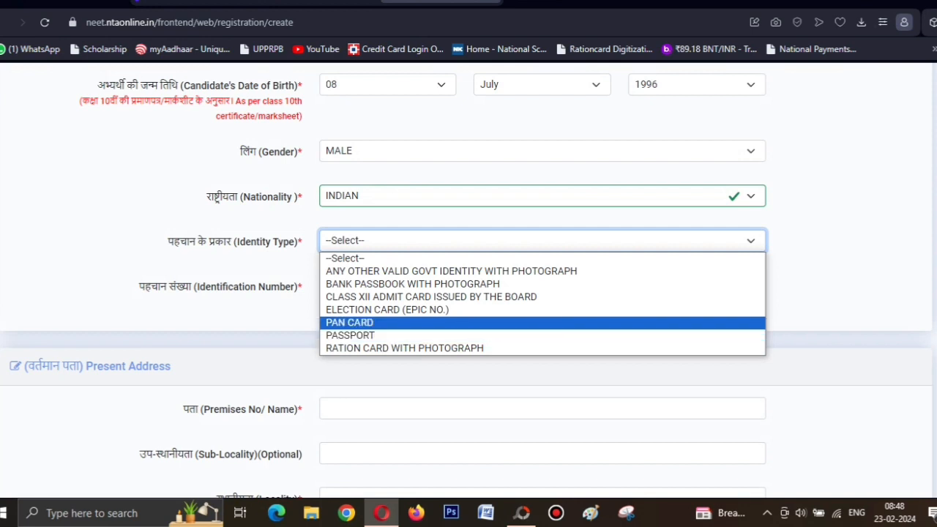
key("Up")
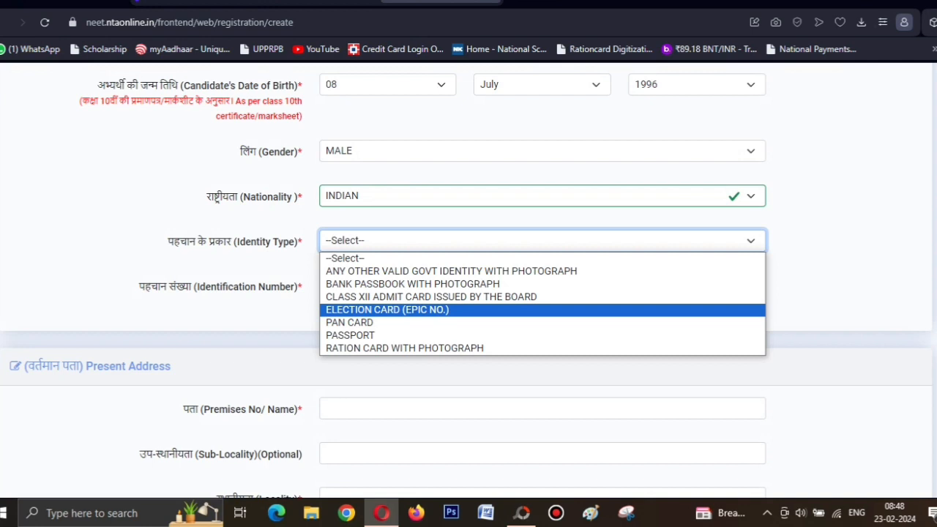
key("Up")
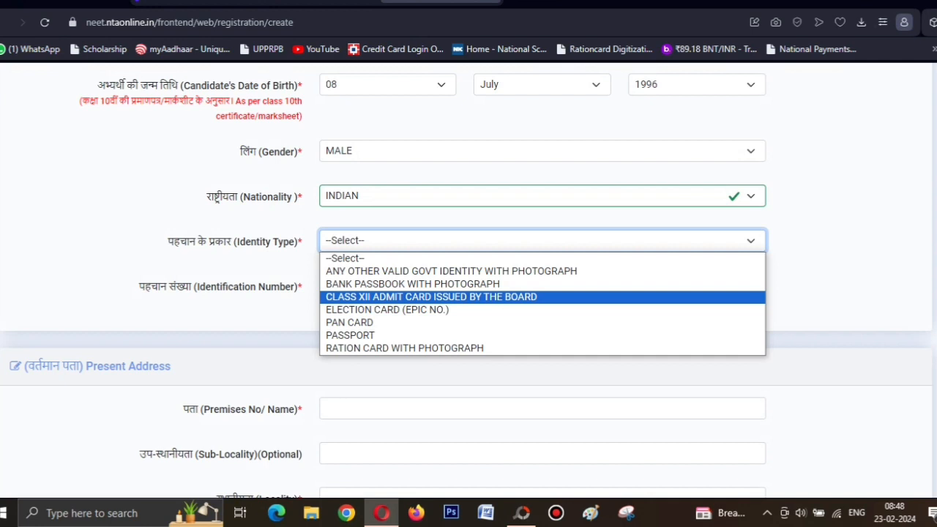
key("Up")
key("Up")
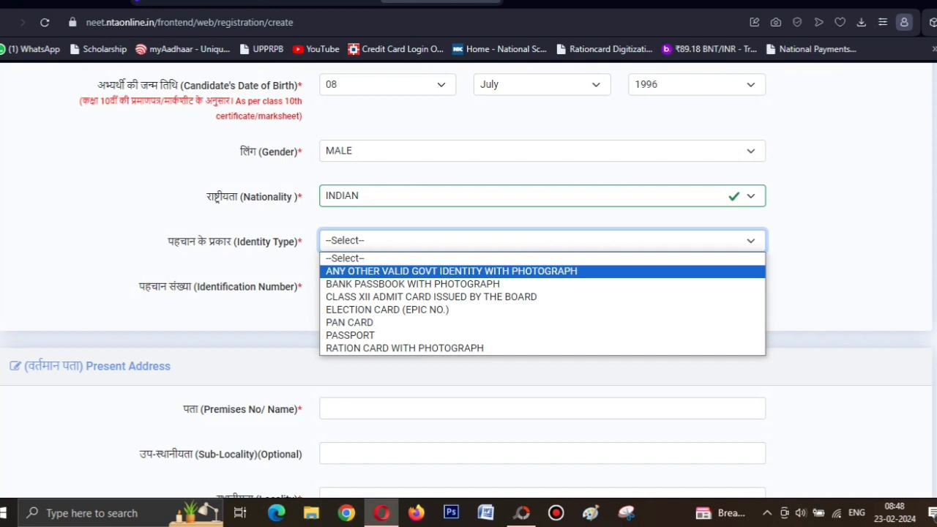
key("Return")
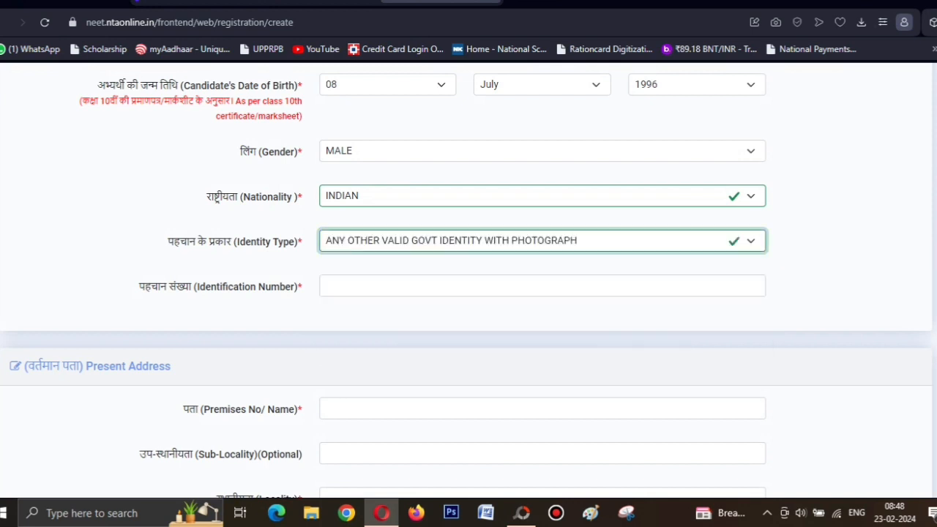
Change the Identity Type to PAN CARD, then settle on PASSPORT
left_click(542, 286)
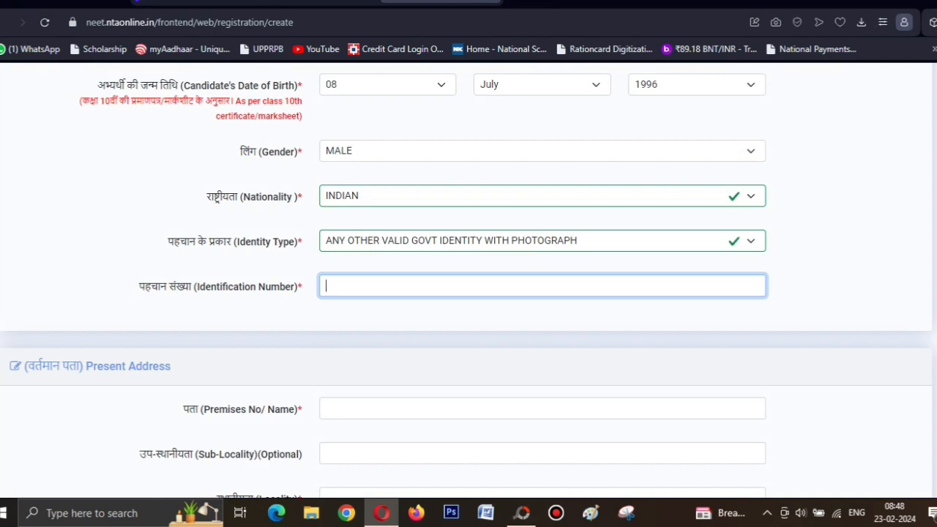
left_click(542, 241)
left_click(542, 323)
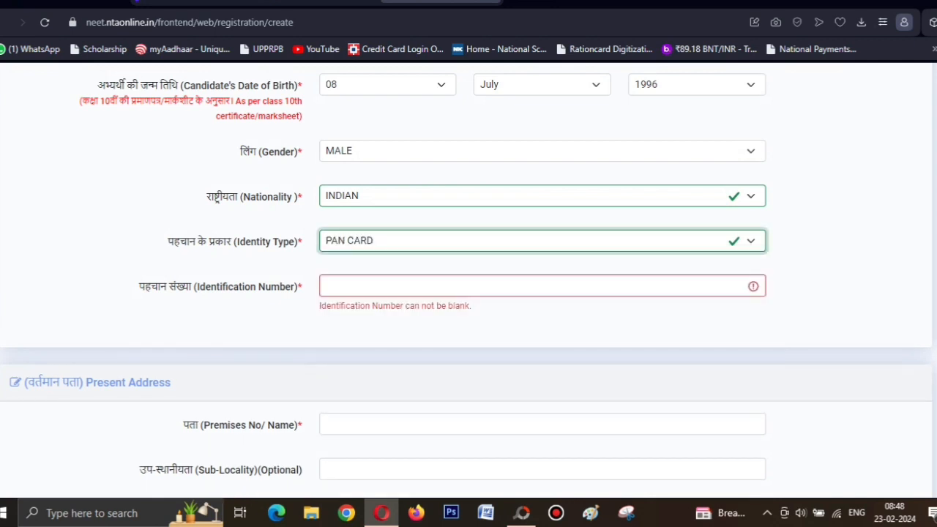
left_click(541, 287)
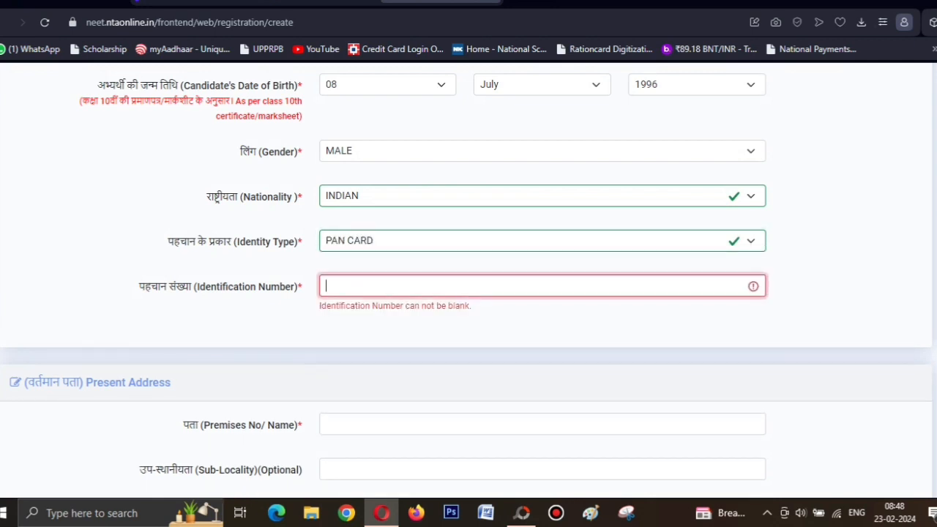
left_click(541, 241)
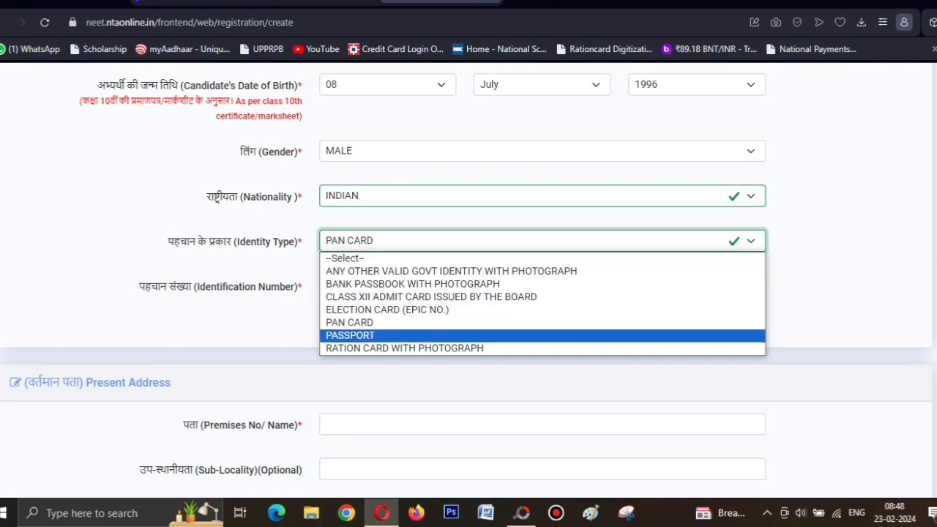
left_click(542, 335)
left_click(541, 286)
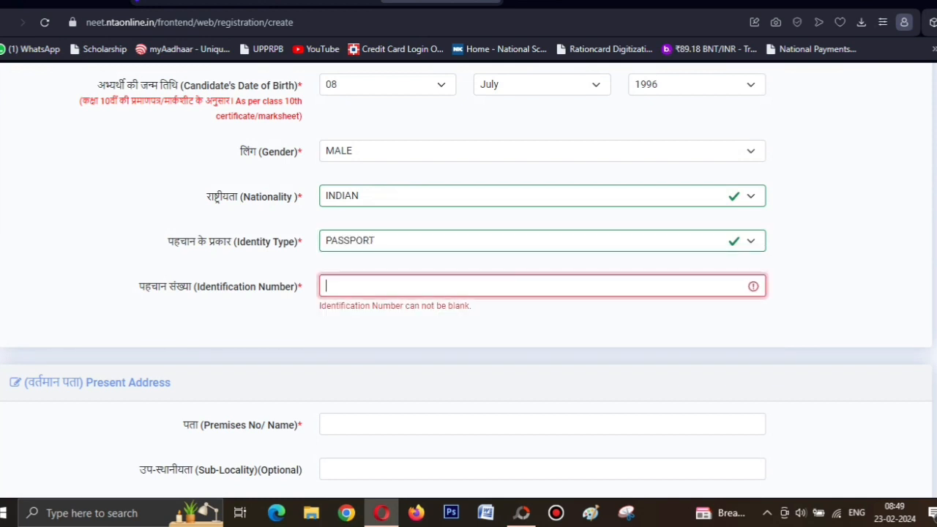
left_click(542, 241)
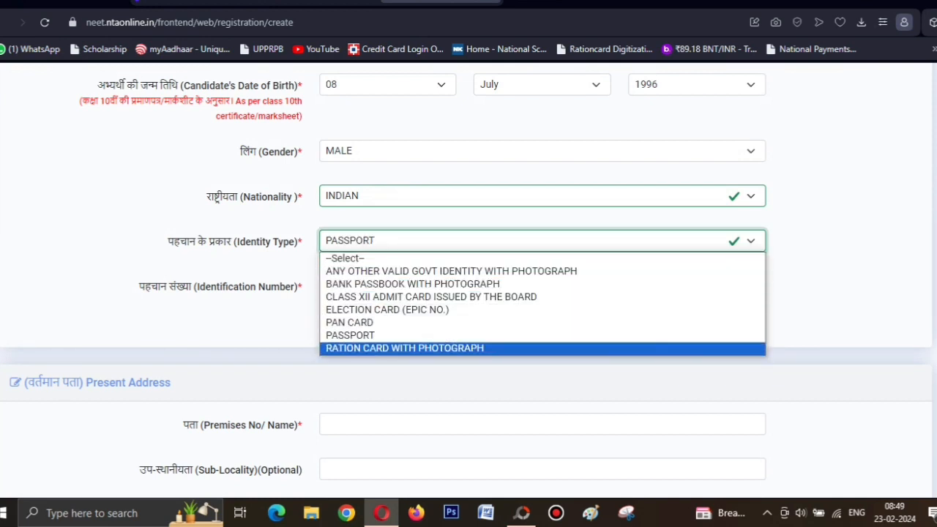
left_click(541, 378)
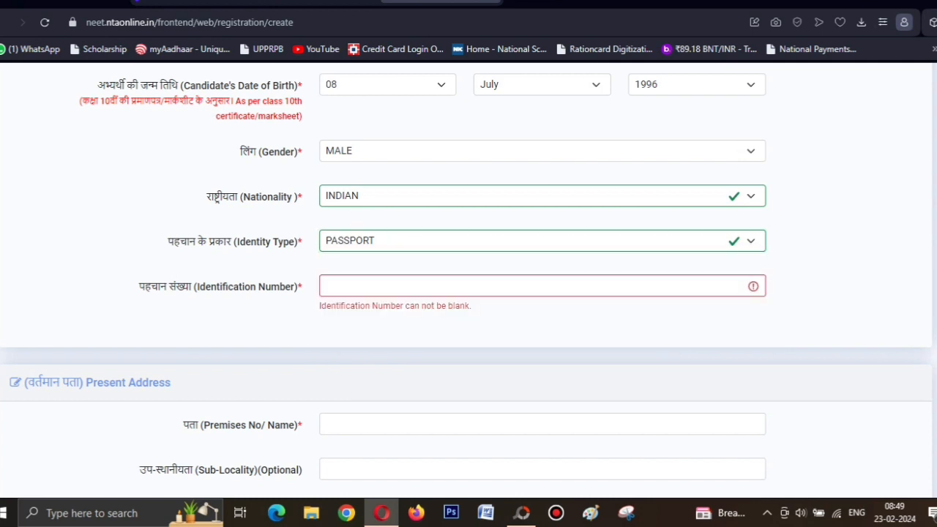
left_click(541, 287)
Visit the Present Address Premises No/Name, Sub-Locality and Locality fields, leaving them empty
scroll(542, 286, "down", 1)
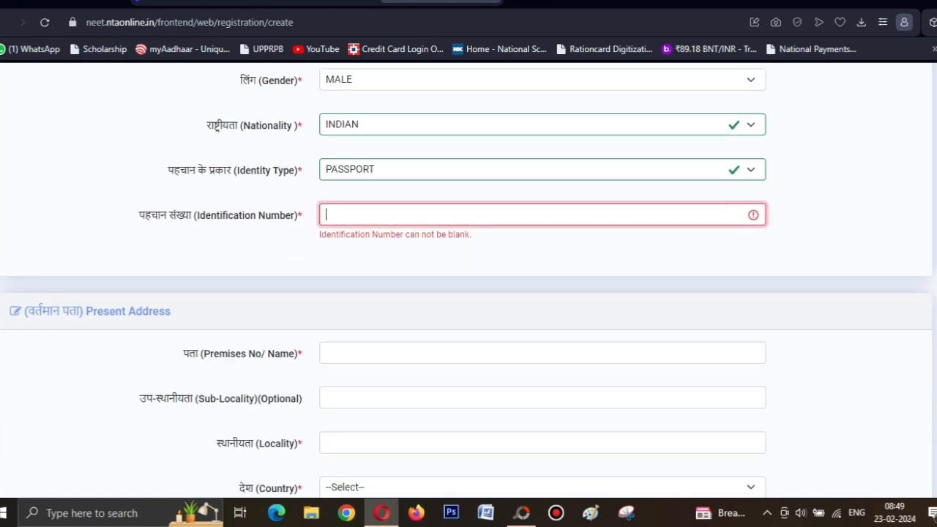
scroll(468, 293, "down", 2)
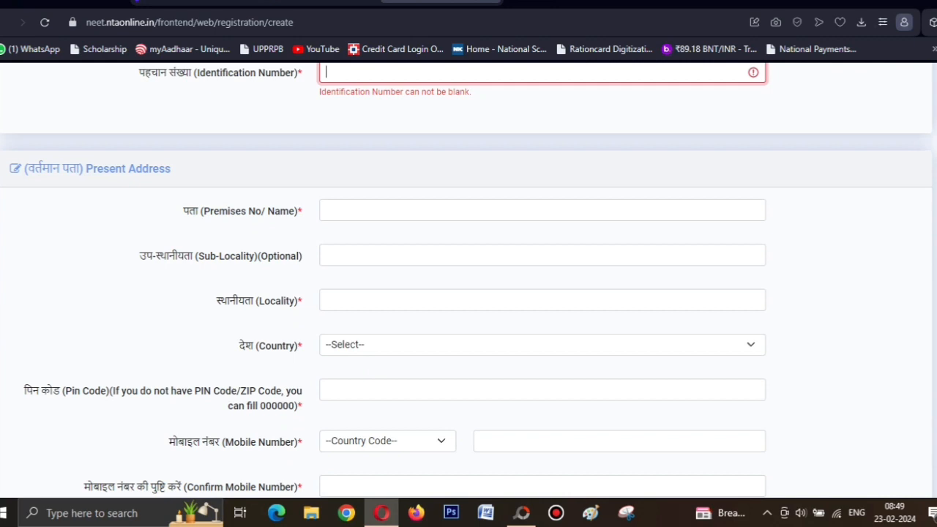
left_click_drag(85, 169, 161, 170)
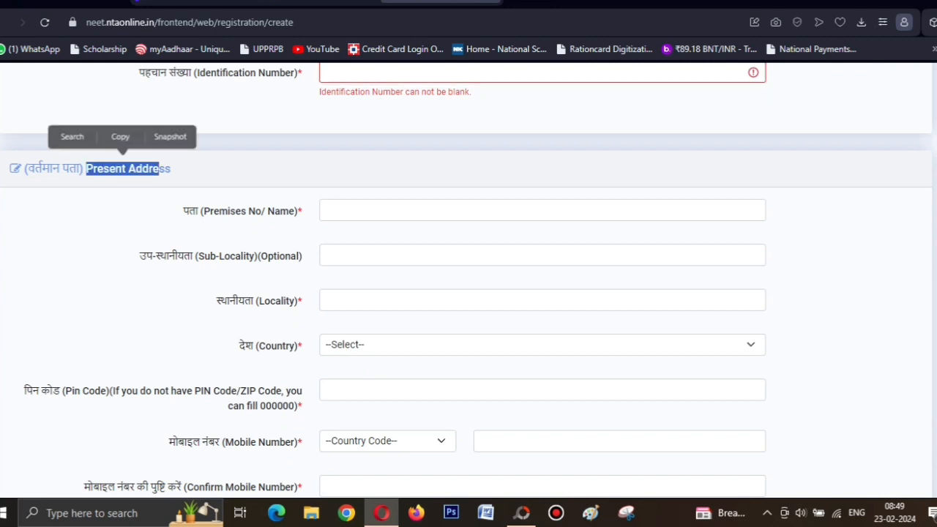
left_click(163, 172)
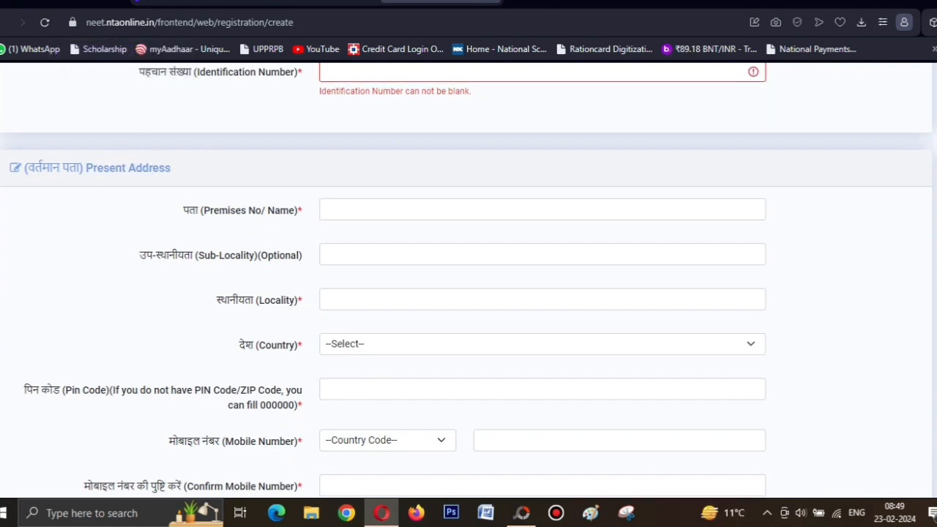
scroll(469, 293, "down", 1)
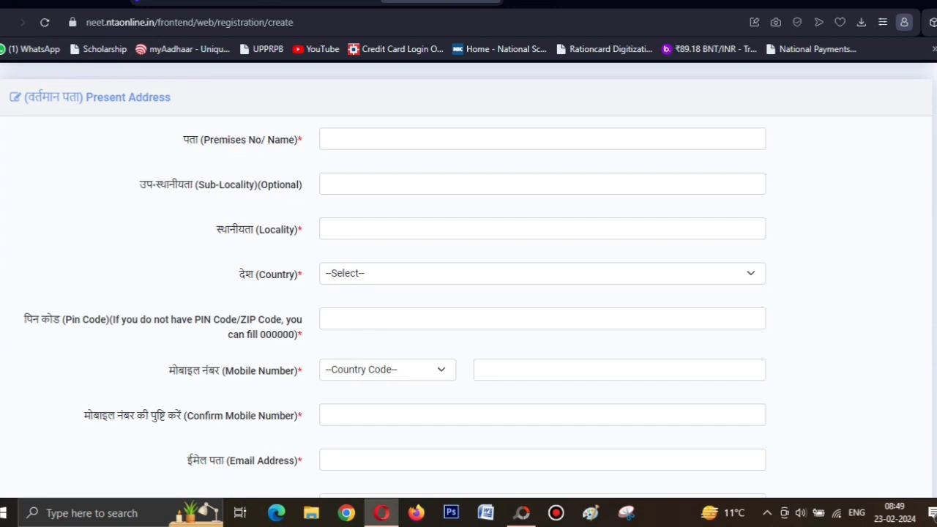
left_click(542, 139)
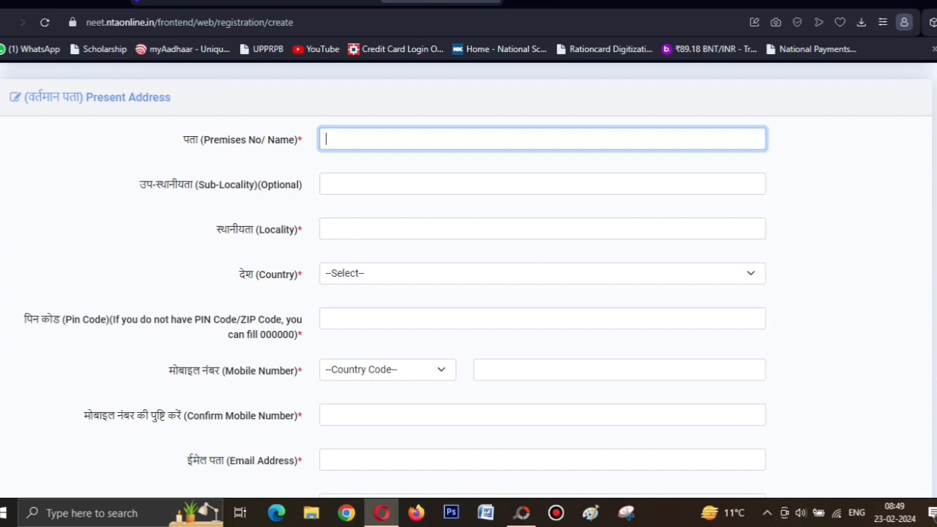
left_click(542, 183)
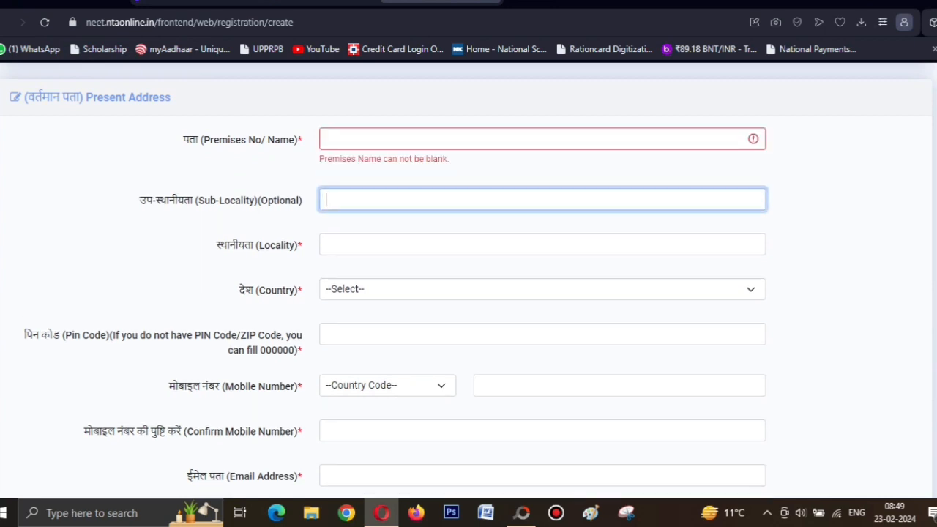
left_click(542, 244)
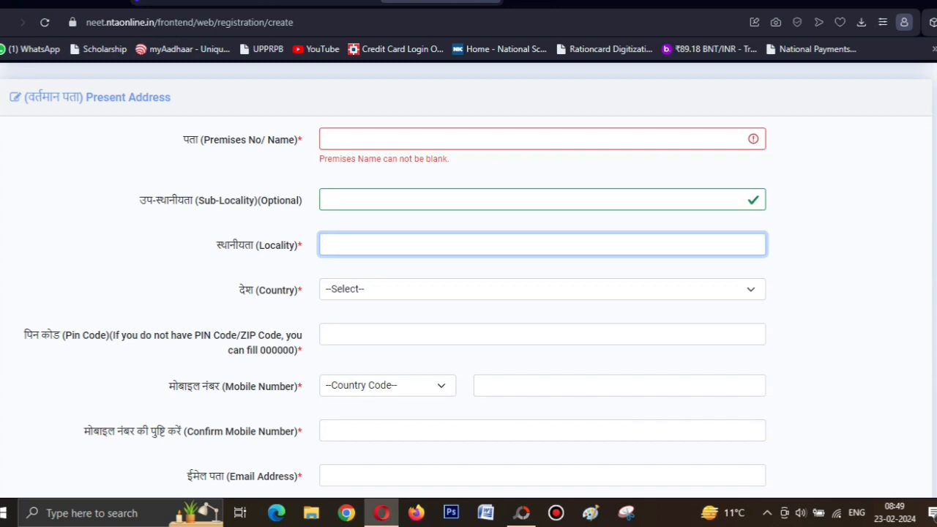
Set the present address Country to INDIA
left_click(542, 288)
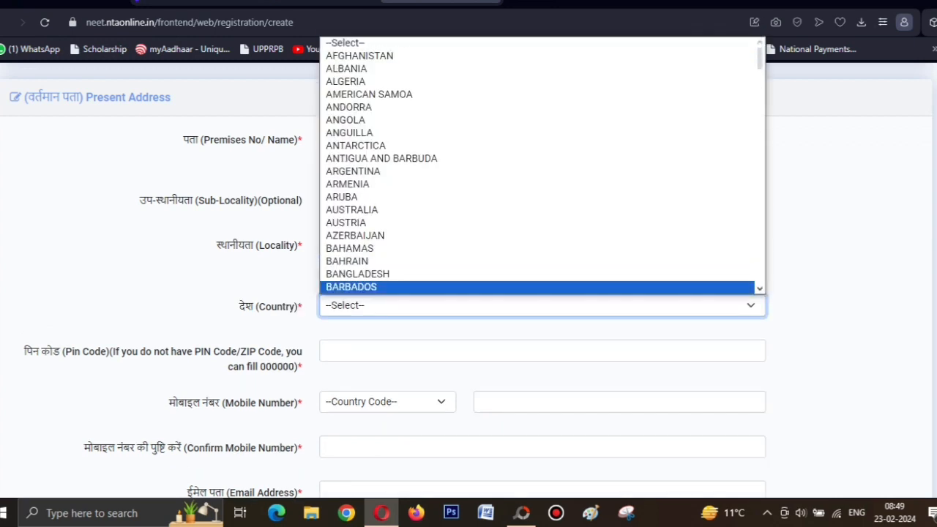
left_click(542, 287)
scroll(542, 287, "down", 1)
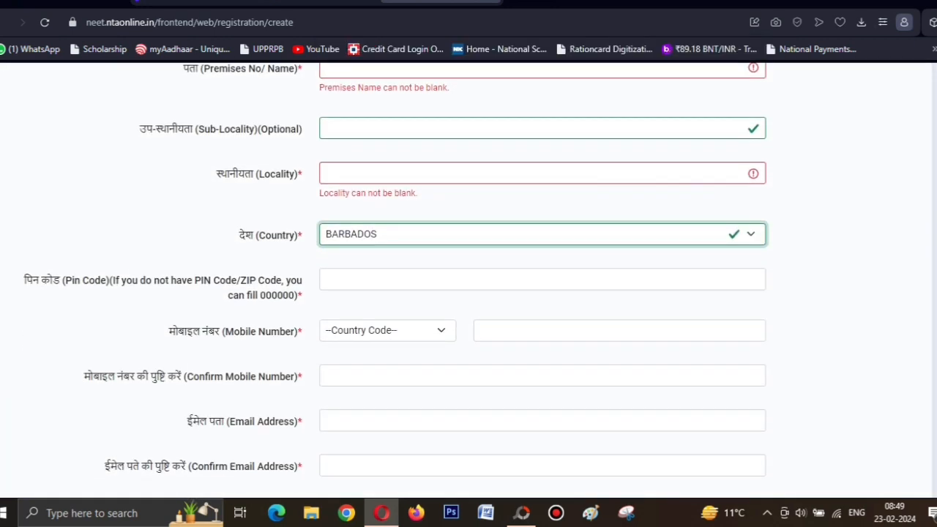
left_click(541, 280)
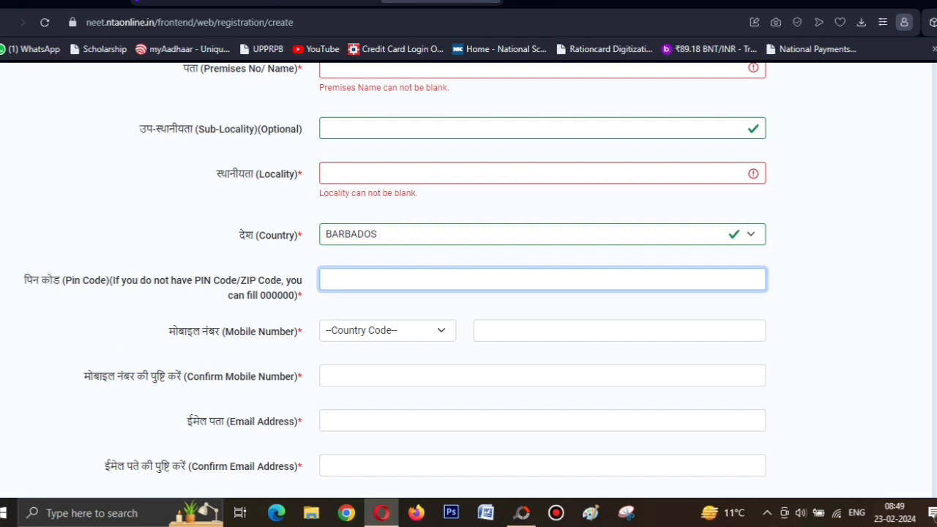
scroll(469, 278, "down", 1)
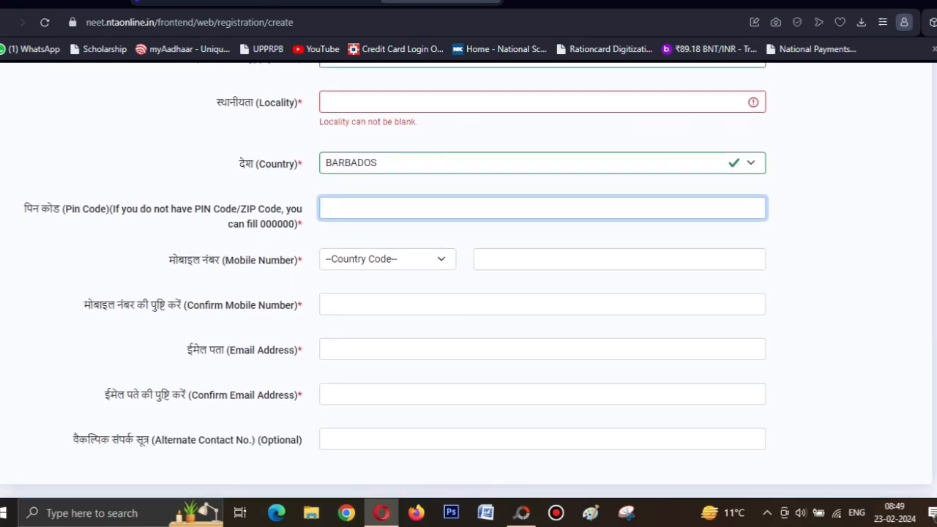
left_click(387, 259)
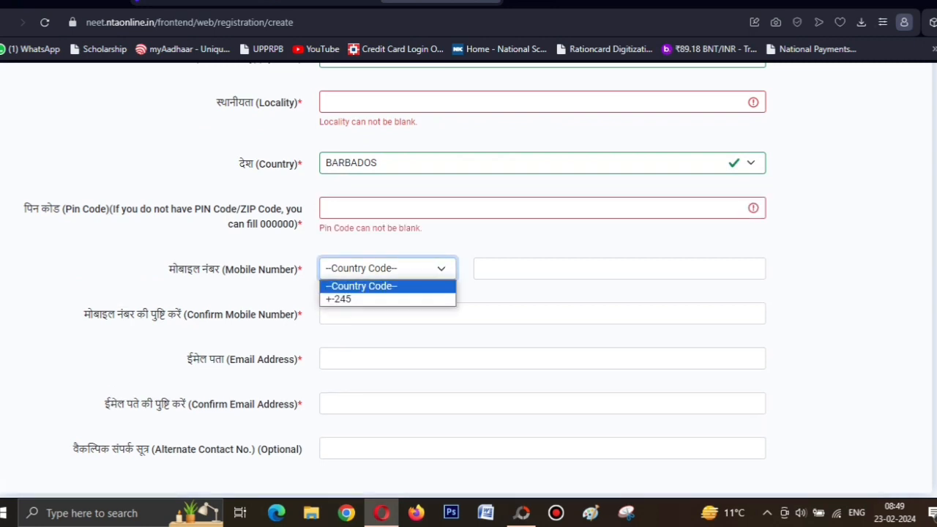
left_click(409, 164)
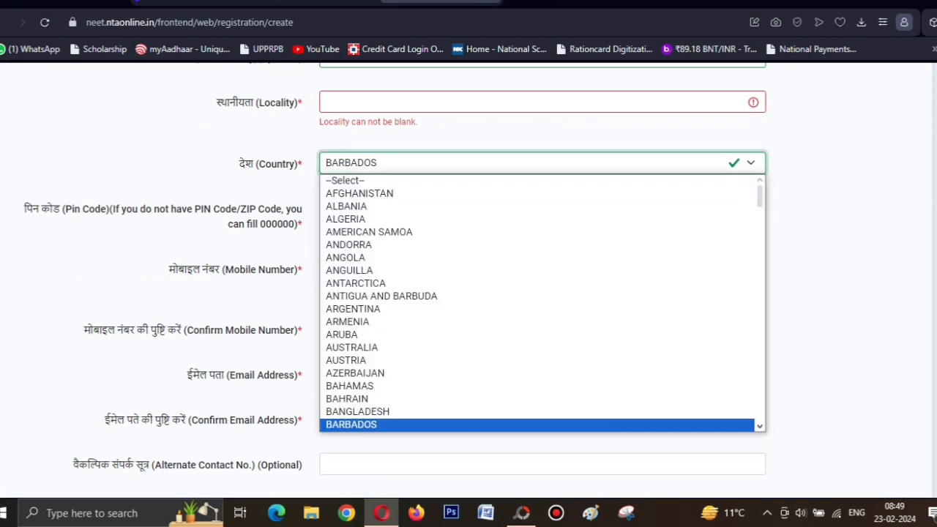
key("i")
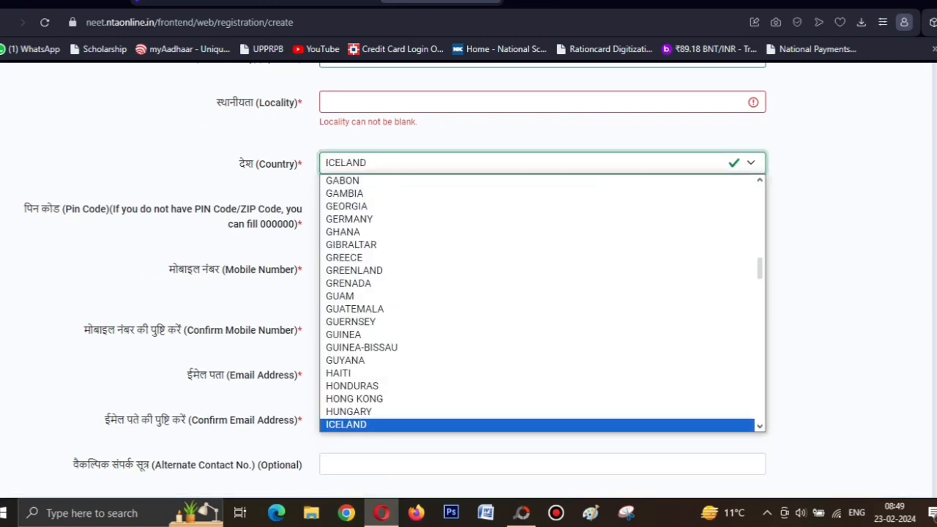
key("Down")
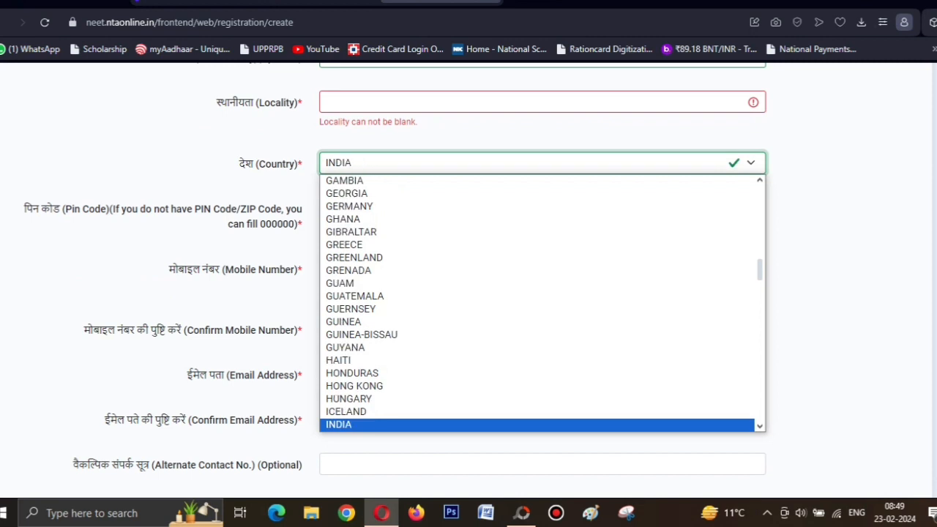
key("Return")
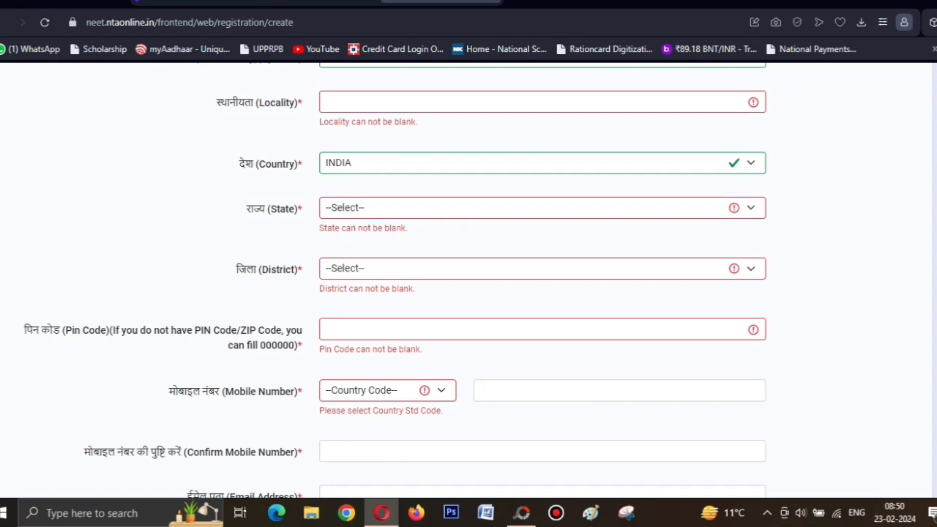
Choose UTTAR PRADESH as State and ETAWAH as District
left_click(542, 208)
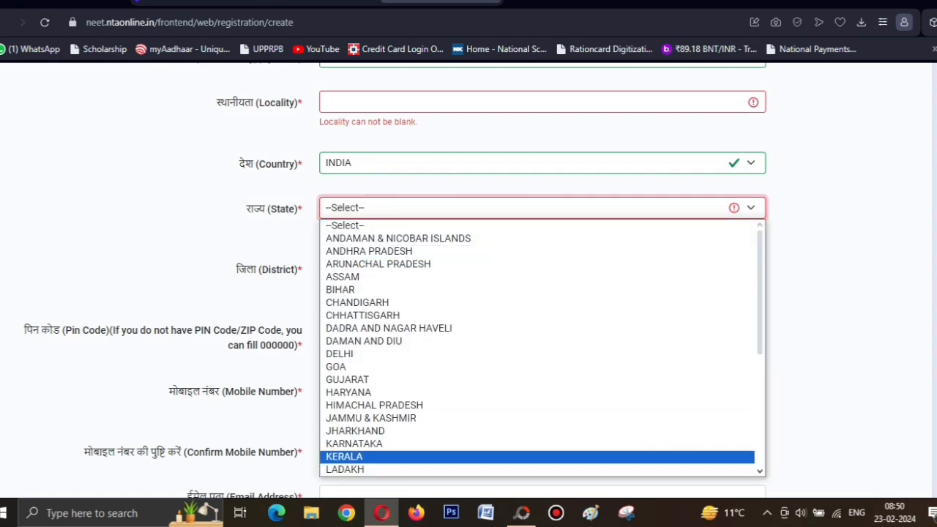
scroll(541, 456, "down", 3)
left_click(366, 443)
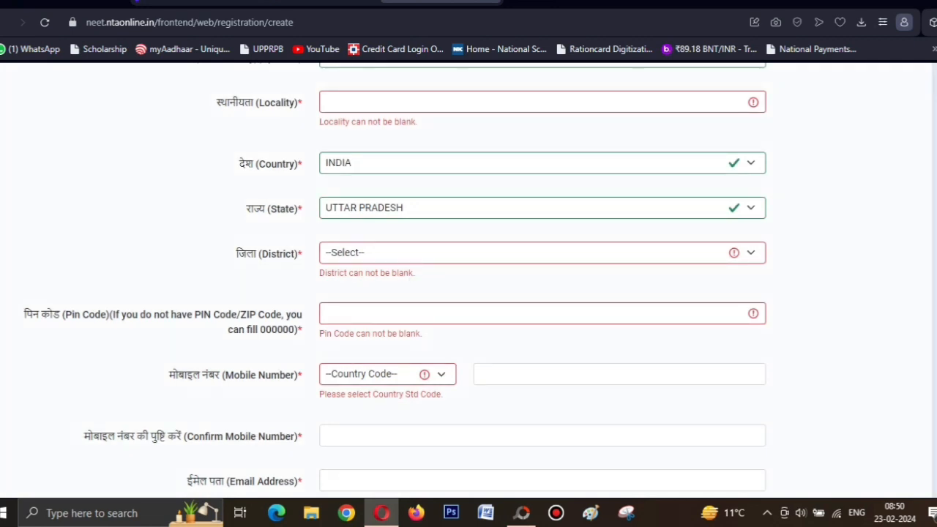
left_click(542, 253)
scroll(541, 147, "down", 10)
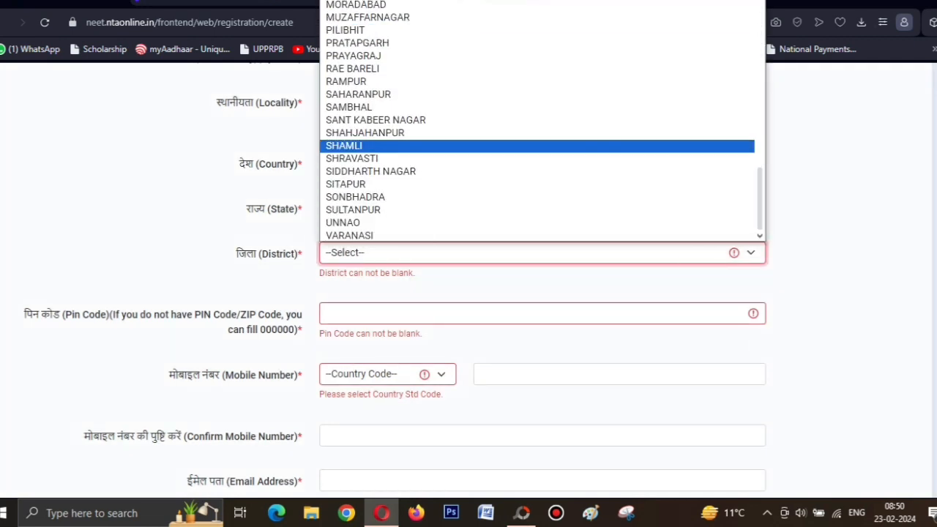
scroll(541, 146, "up", 10)
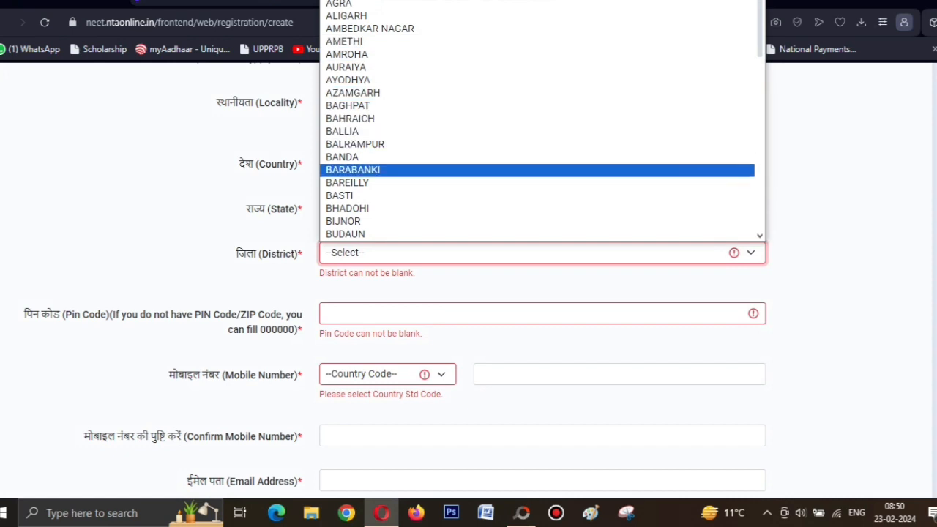
scroll(541, 120, "down", 2)
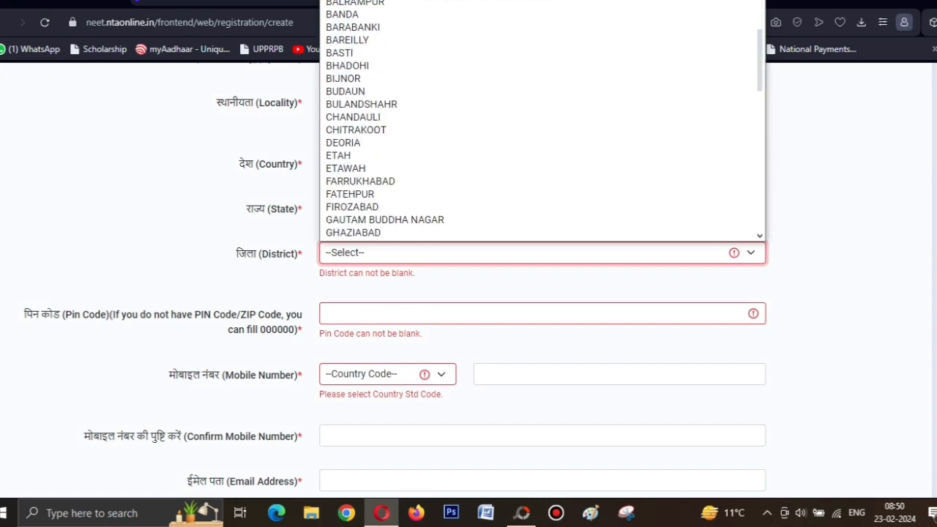
left_click(346, 169)
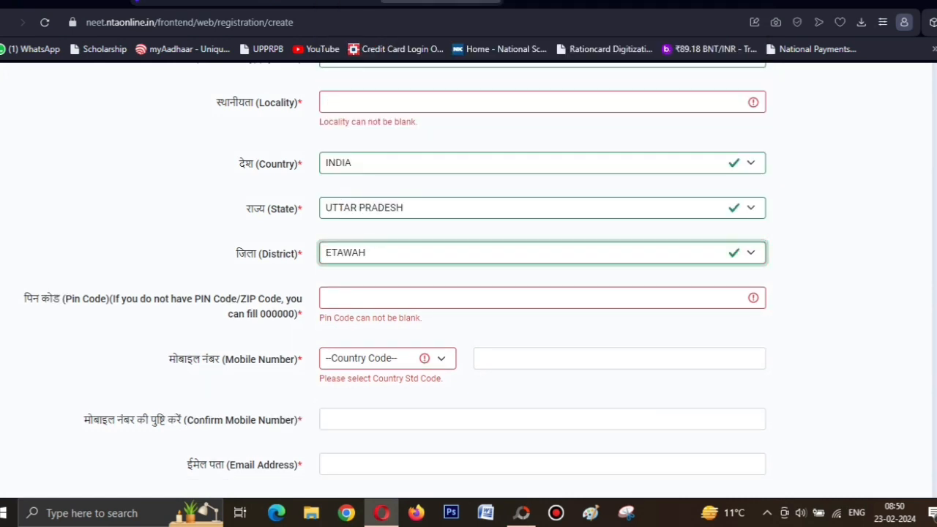
scroll(542, 293, "down", 1)
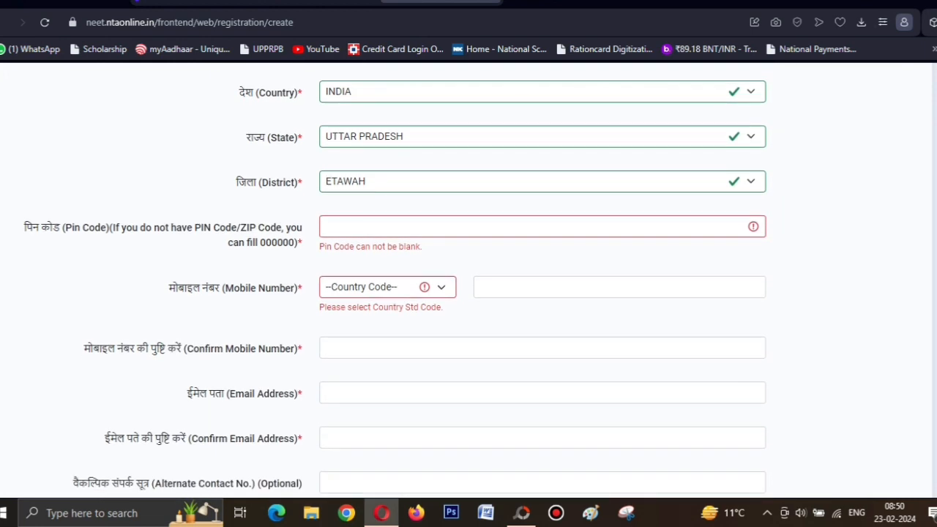
Set the mobile country code to +91 and pass through the pin code and mobile number fields
left_click(541, 226)
left_click(388, 287)
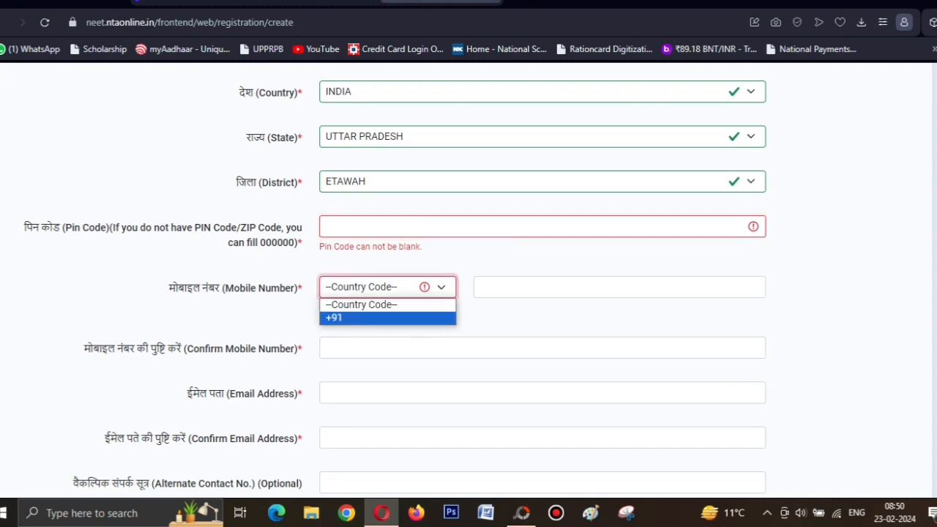
left_click(387, 318)
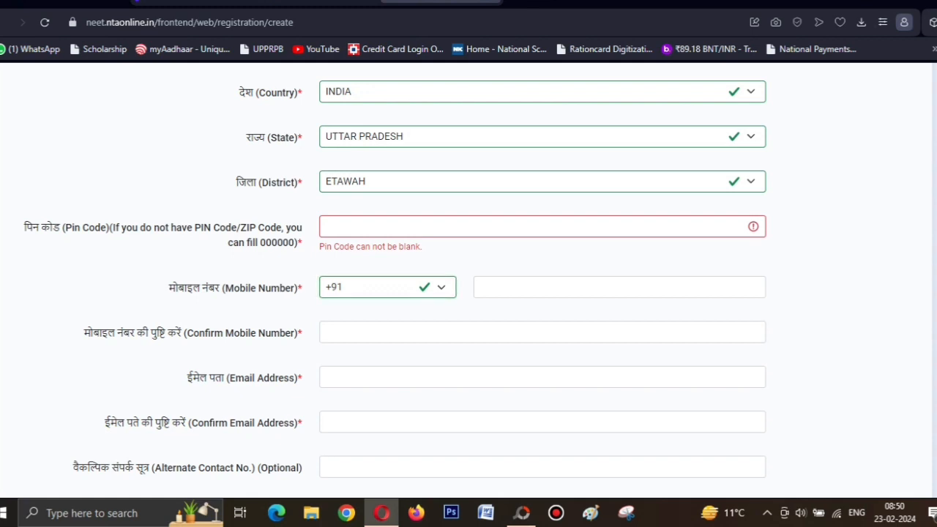
left_click(619, 286)
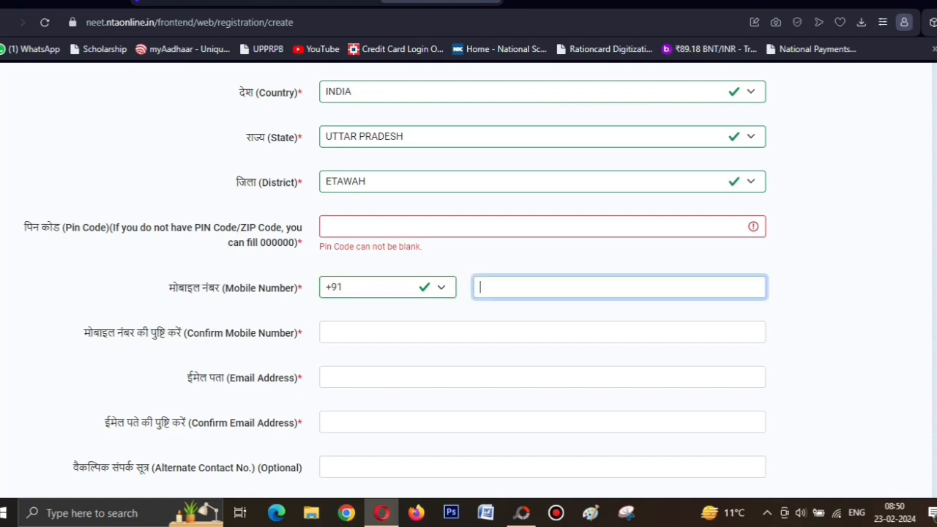
scroll(620, 286, "down", 1)
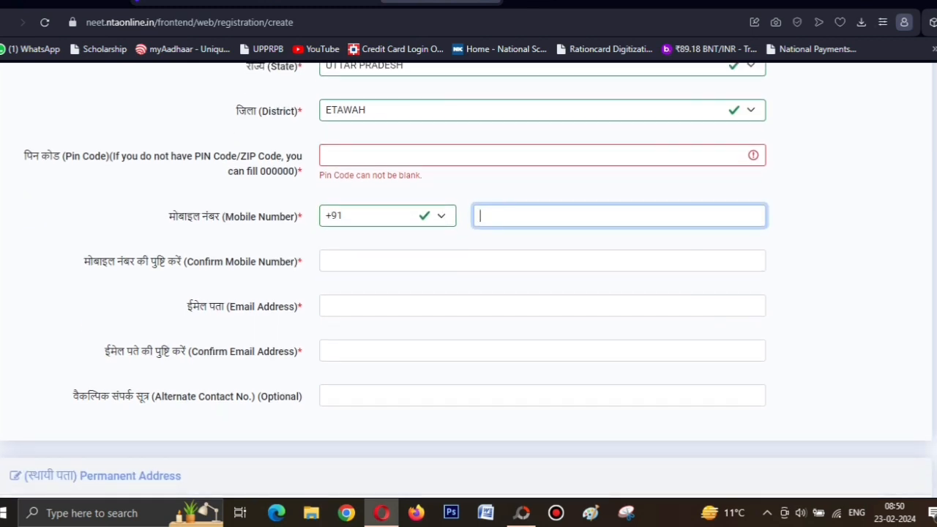
left_click(542, 260)
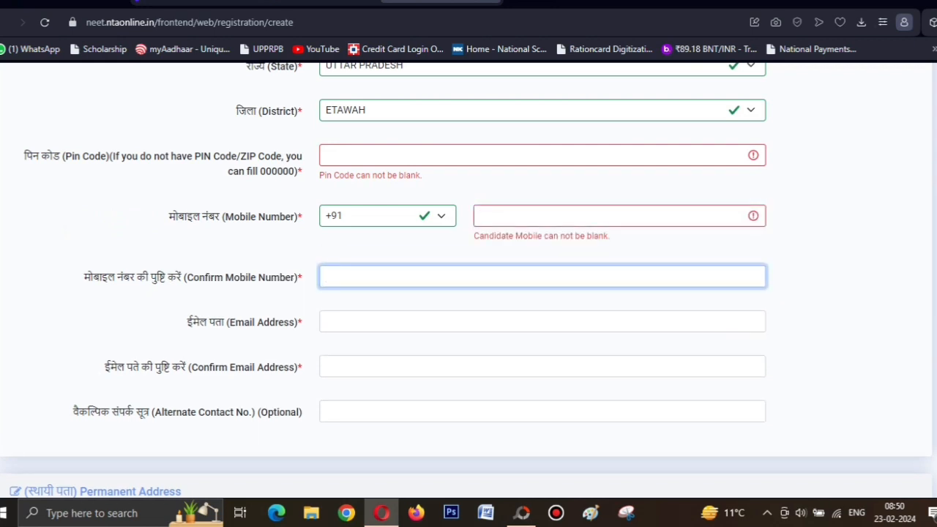
Move through Email, Confirm Email and Alternate Contact No. fields, leaving them empty
scroll(469, 285, "down", 1)
left_click(542, 250)
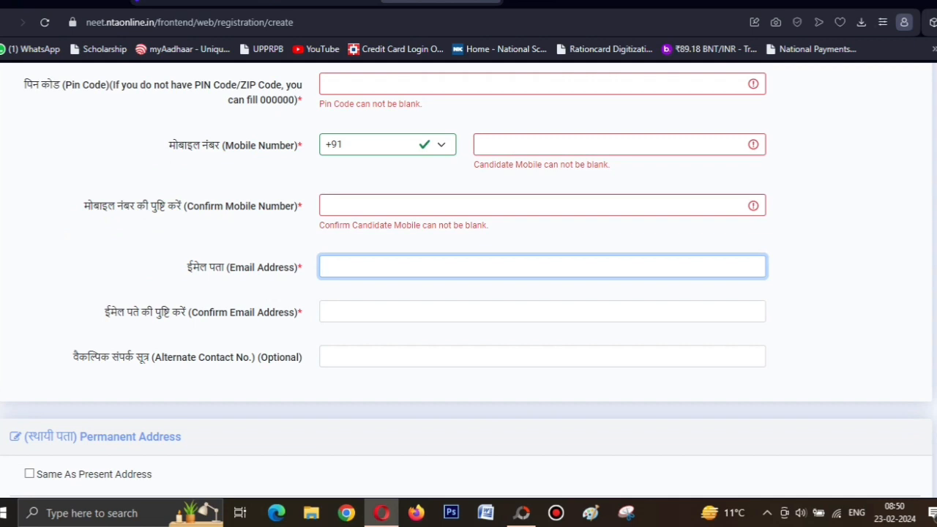
left_click(542, 312)
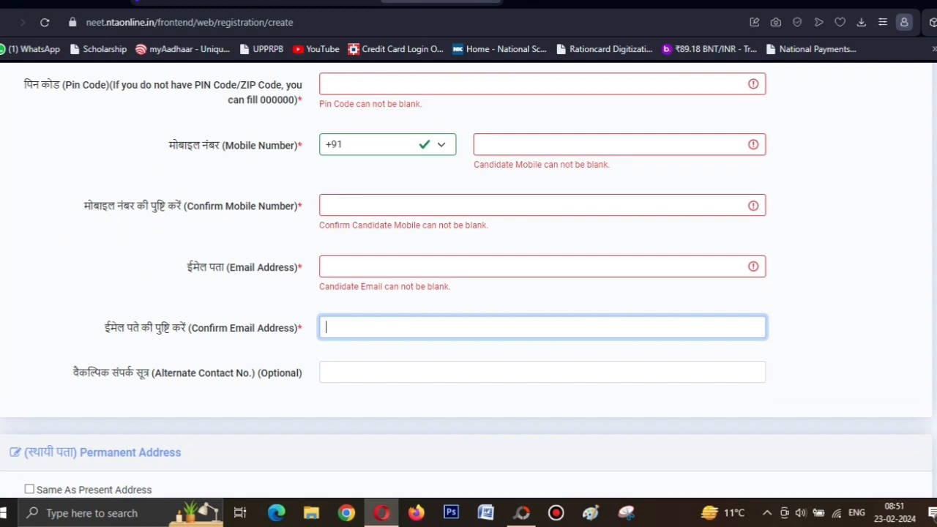
left_click_drag(155, 380, 244, 390)
left_click(244, 390)
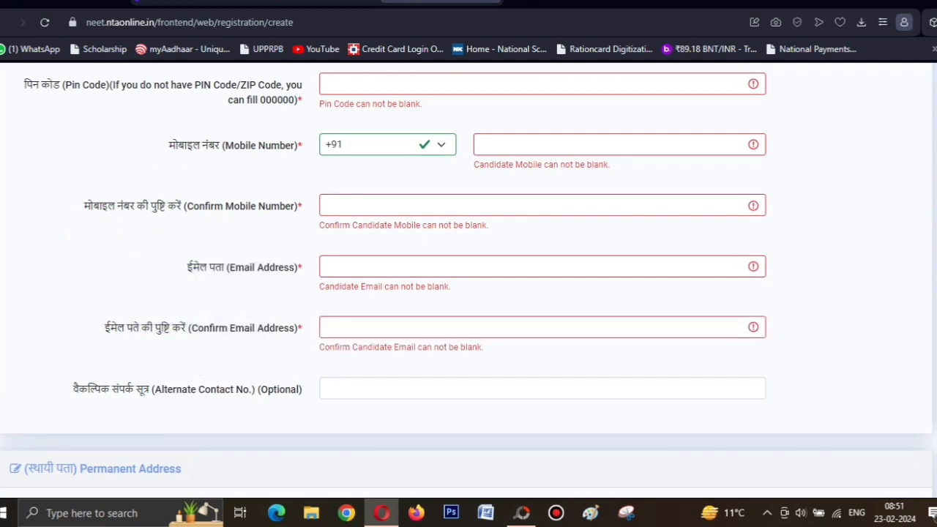
left_click(410, 389)
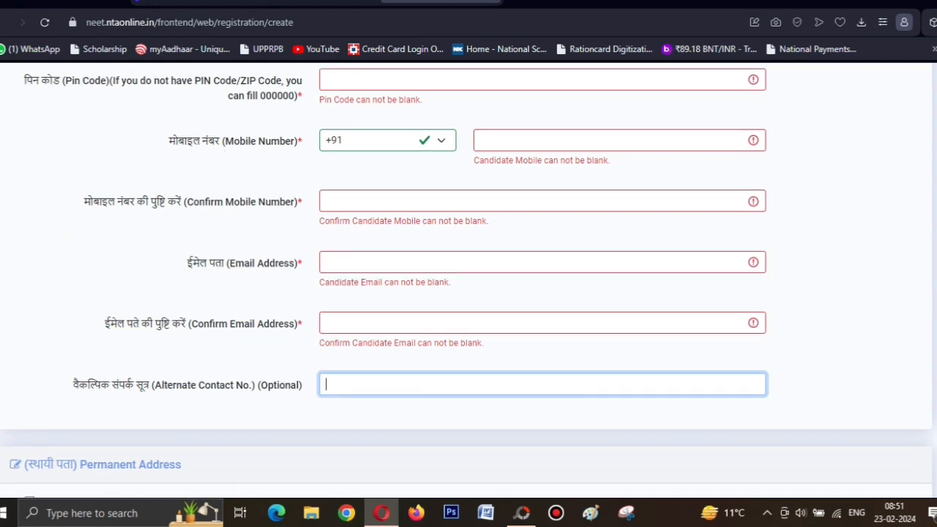
Leave Alternate Contact empty, untick Same As Present Address, and reach Choose Password
scroll(469, 293, "down", 3)
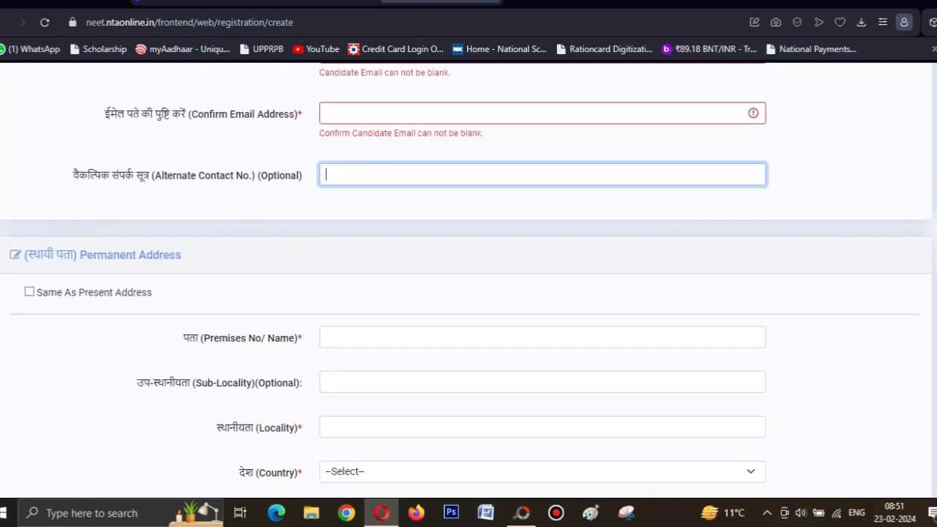
left_click(29, 292)
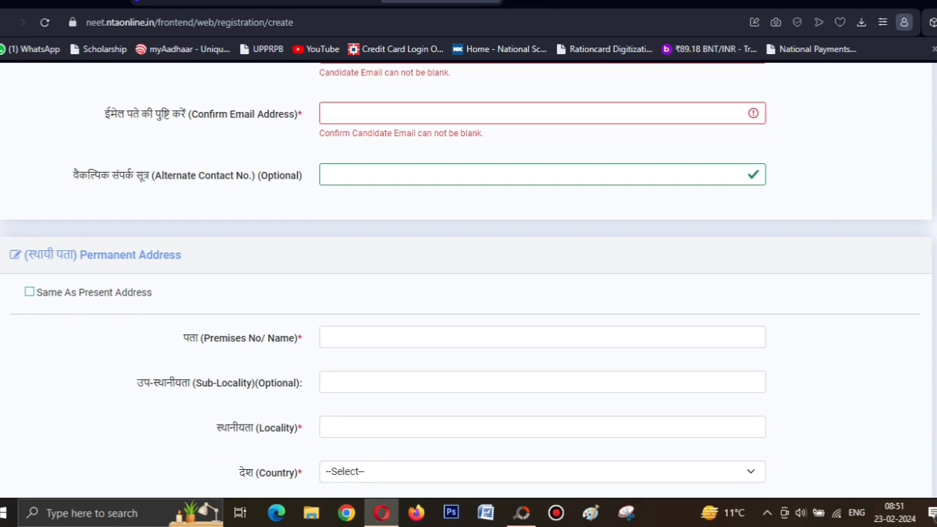
left_click(30, 292)
left_click(29, 292)
scroll(468, 278, "down", 1)
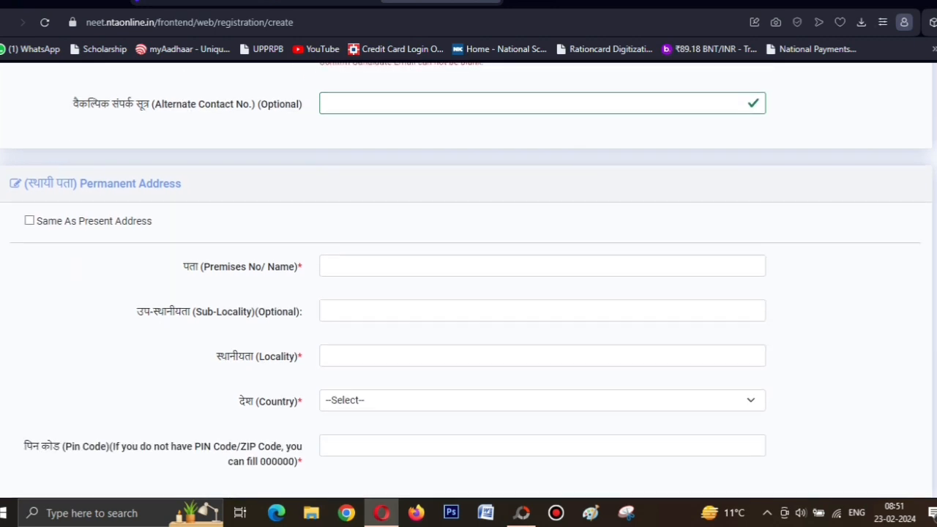
scroll(469, 278, "down", 4)
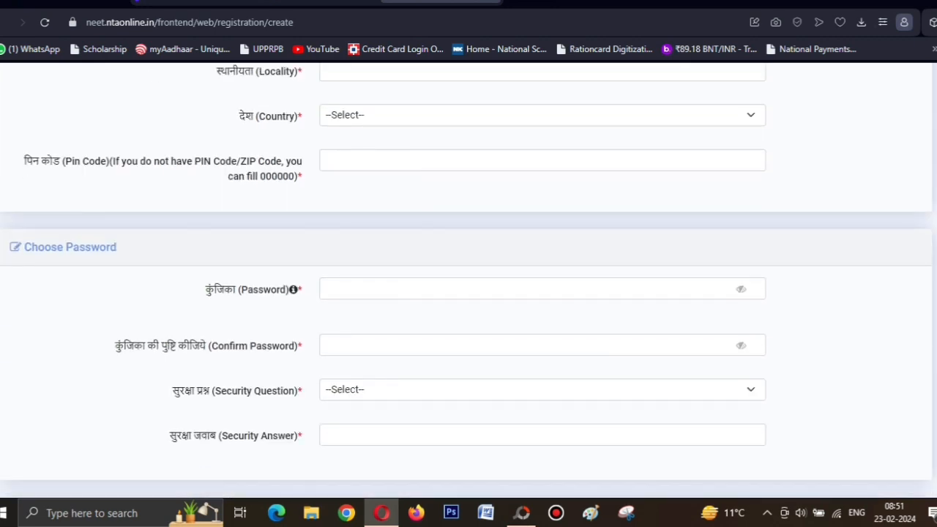
Show the Password field's rules tooltip (8–13 characters, mixed case, number, special) and focus it
scroll(469, 278, "down", 1)
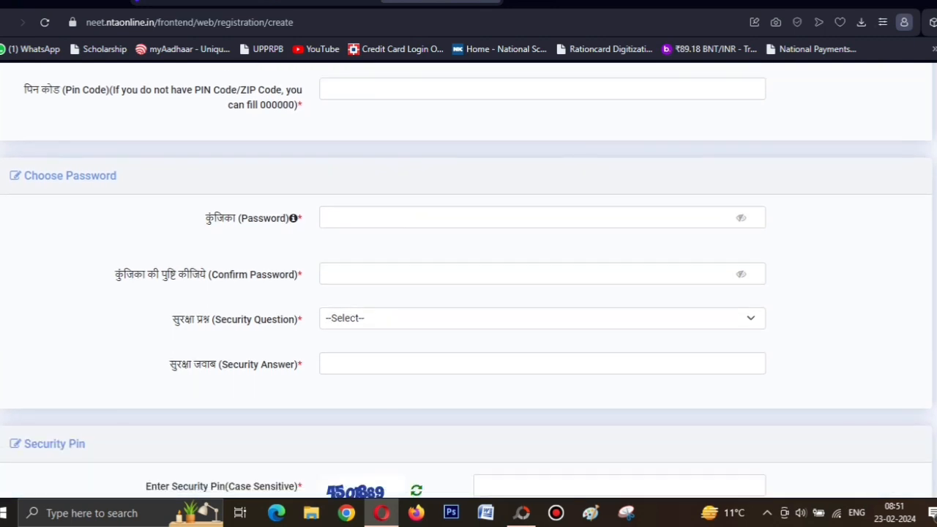
mouse_move(489, 217)
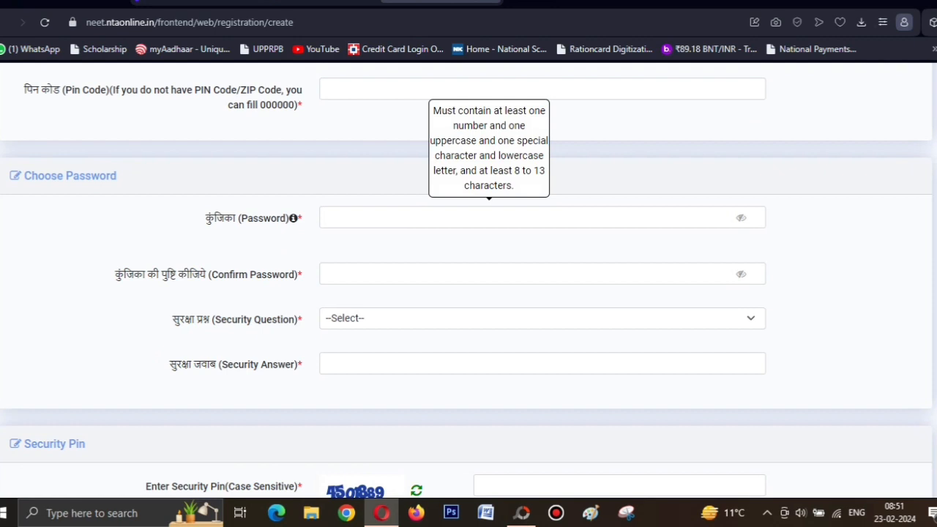
left_click(489, 217)
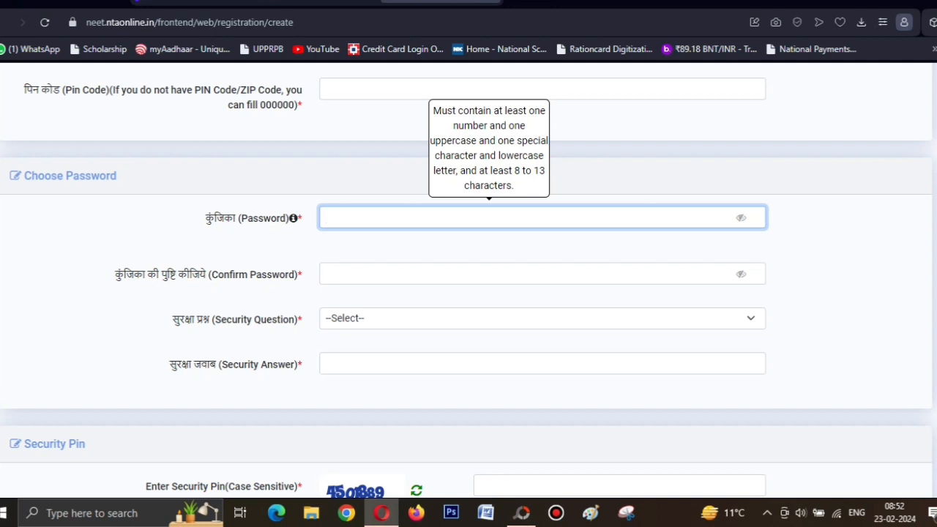
Choose 'WHAT IS YOUR BIRTH CITY?' as the security question, leaving the password and answer blank
left_click(542, 274)
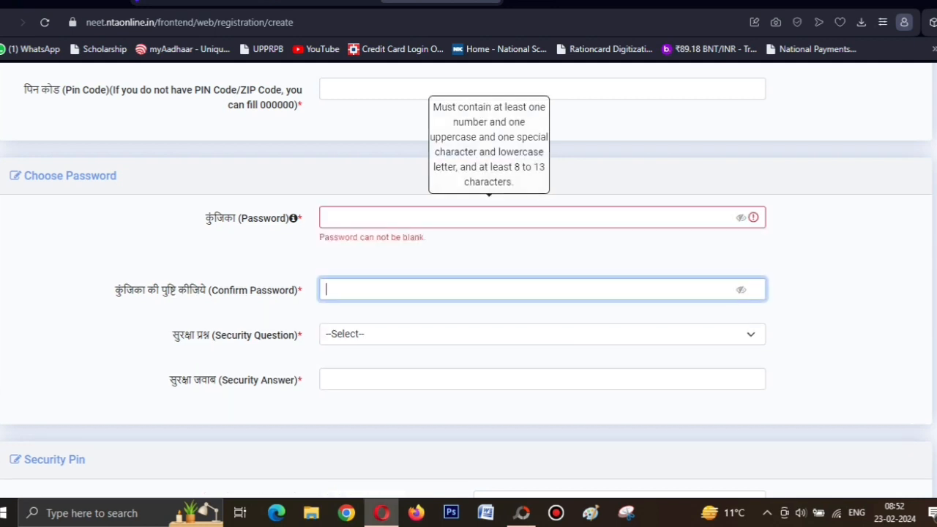
scroll(469, 293, "down", 1)
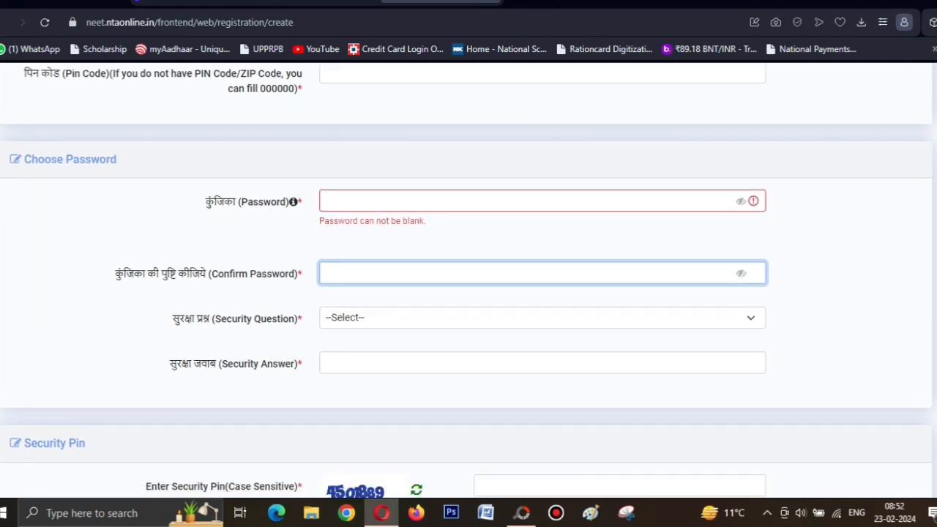
left_click(541, 262)
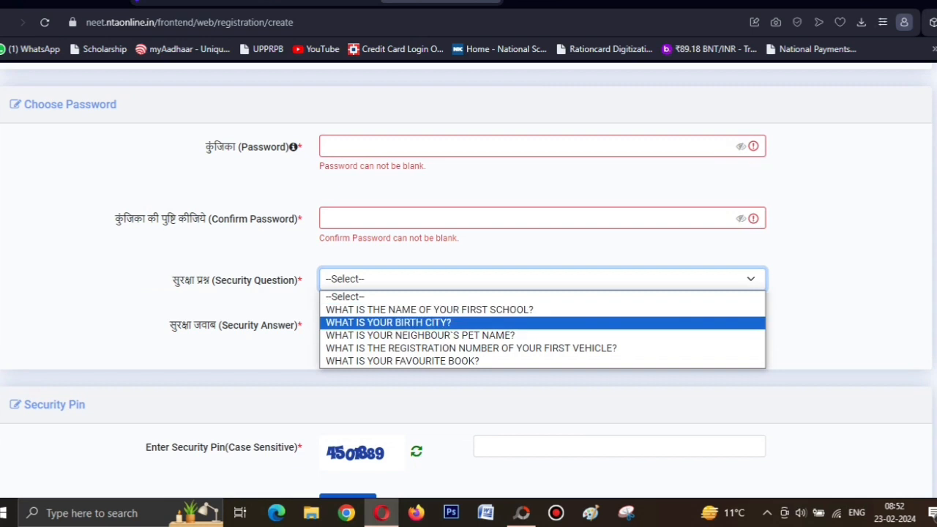
left_click(541, 322)
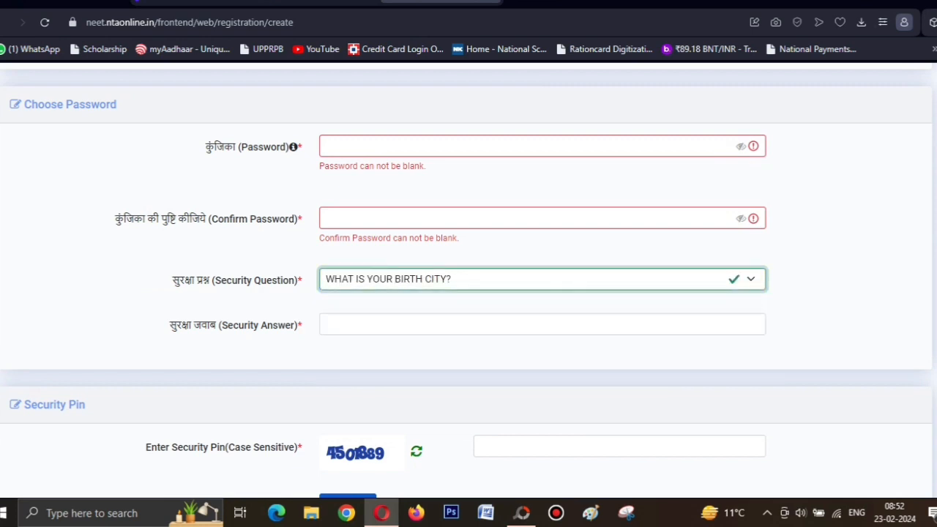
left_click(542, 324)
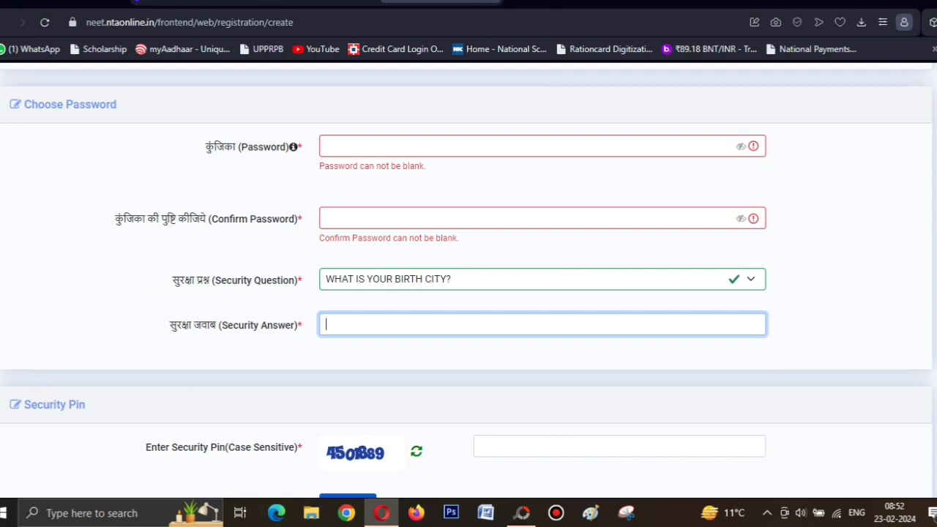
scroll(469, 280, "down", 2)
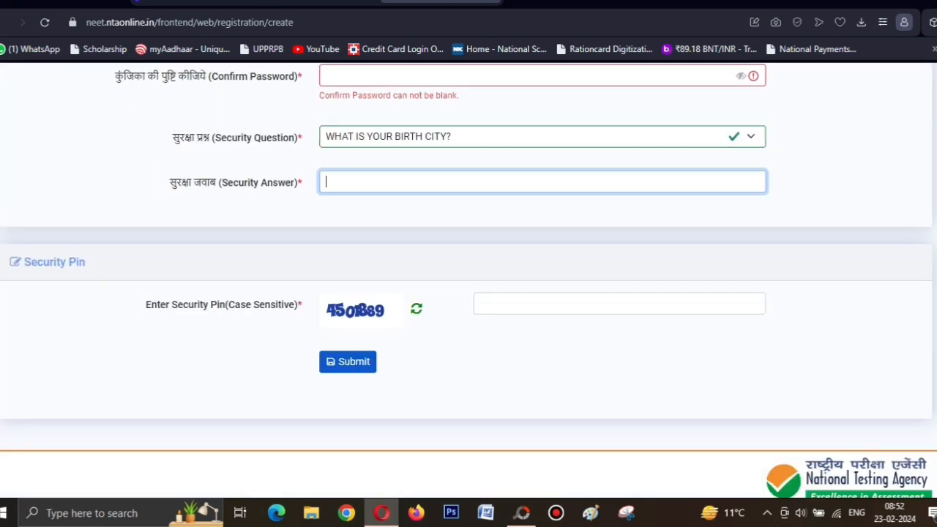
left_click(542, 220)
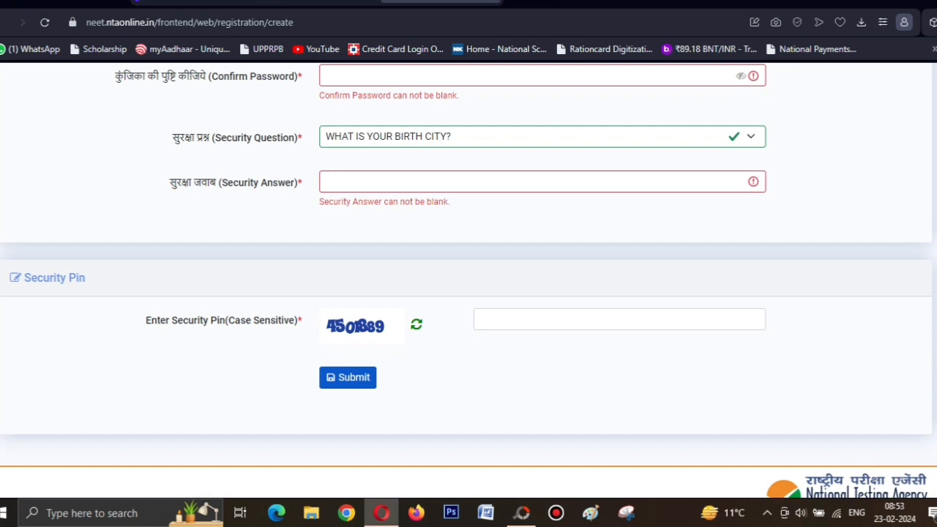
left_click(620, 320)
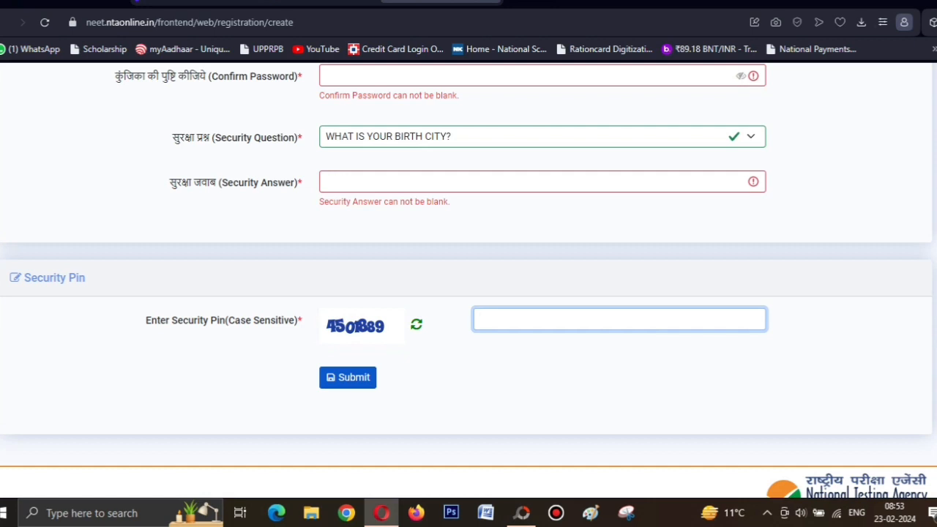
Return to the top of the registration form and follow the link to the candidate login page
scroll(469, 278, "up", 4)
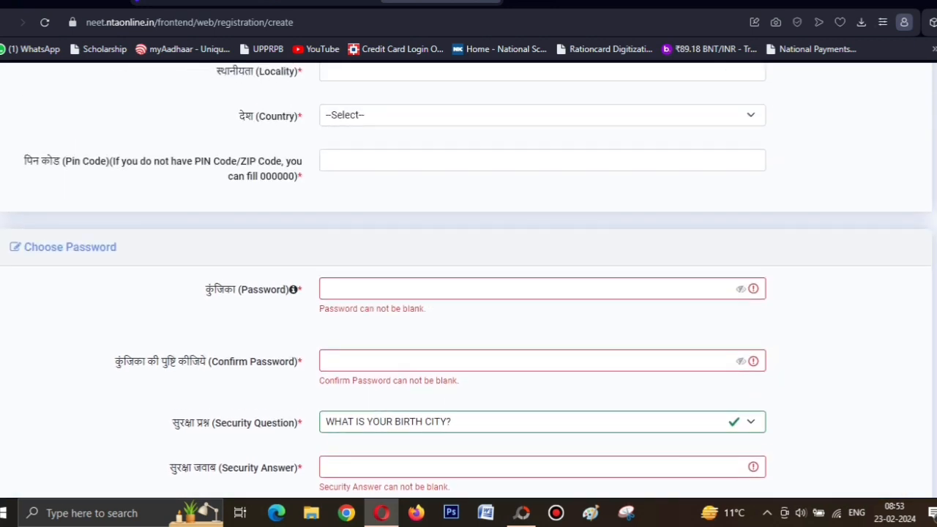
scroll(469, 278, "up", 4)
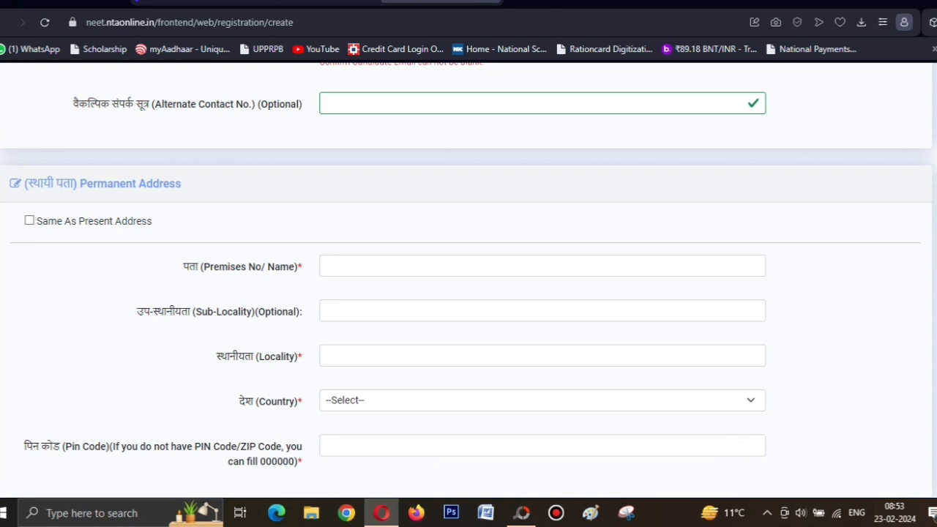
scroll(469, 278, "up", 3)
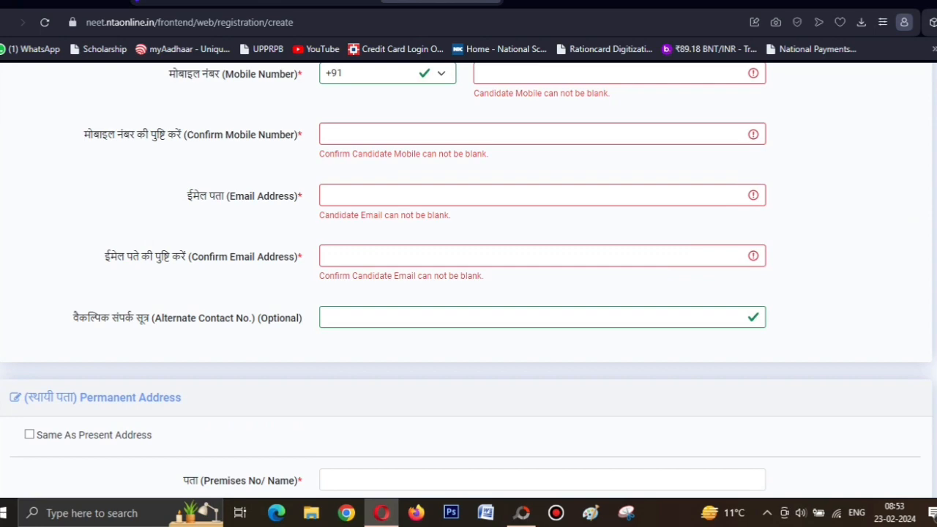
scroll(468, 278, "up", 15)
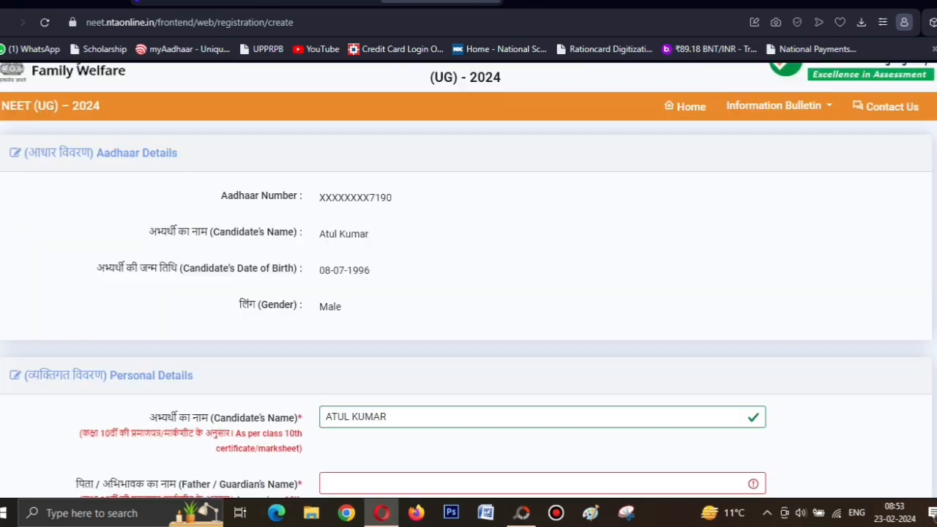
scroll(469, 278, "up", 1)
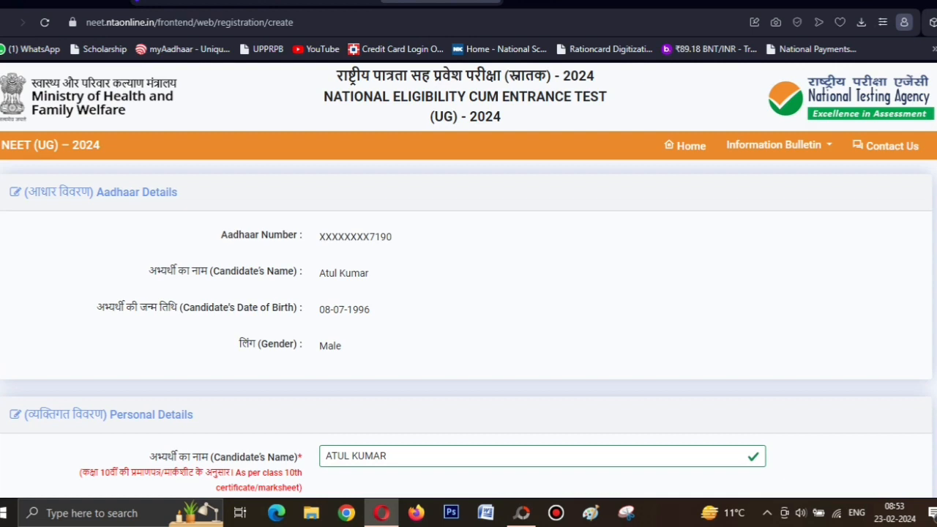
left_click(685, 146)
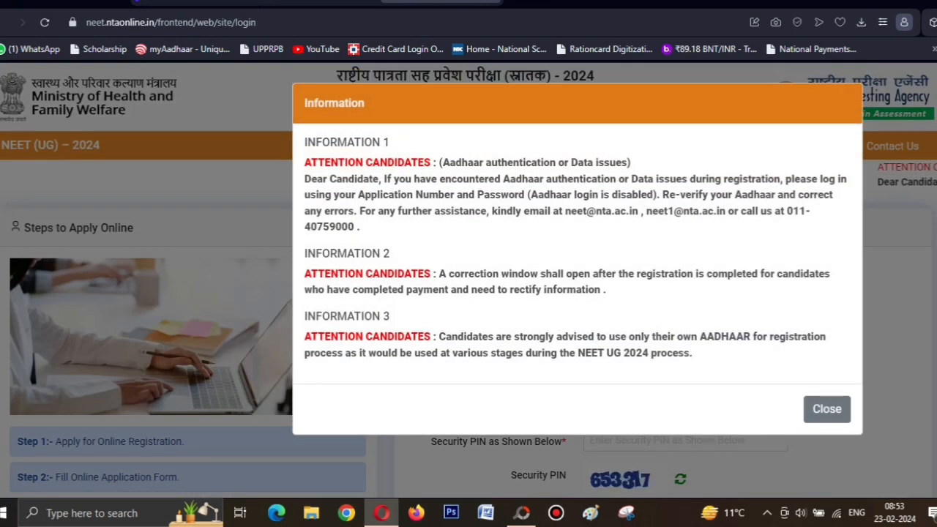
Dismiss the Information notice and set Login By to Application Number
left_click_drag(304, 162, 621, 353)
left_click(826, 409)
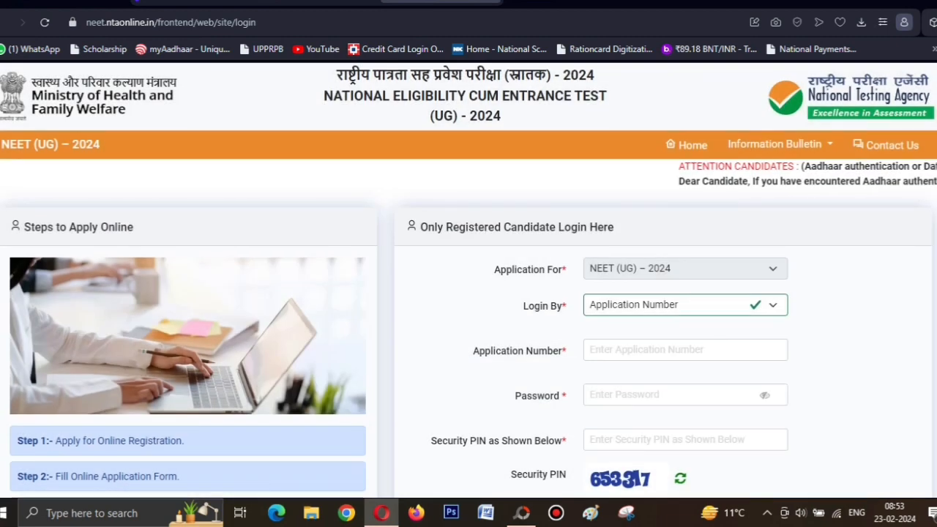
scroll(827, 408, "down", 1)
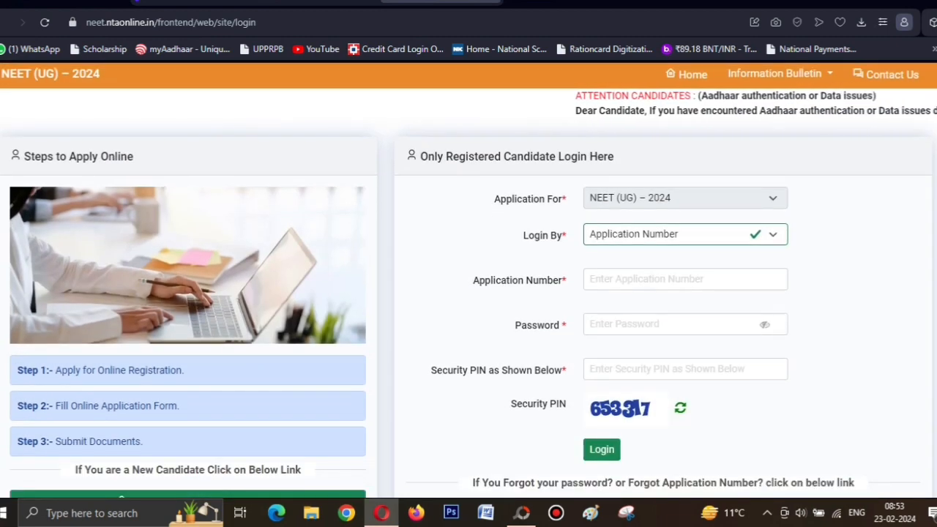
left_click(685, 234)
left_click(659, 251)
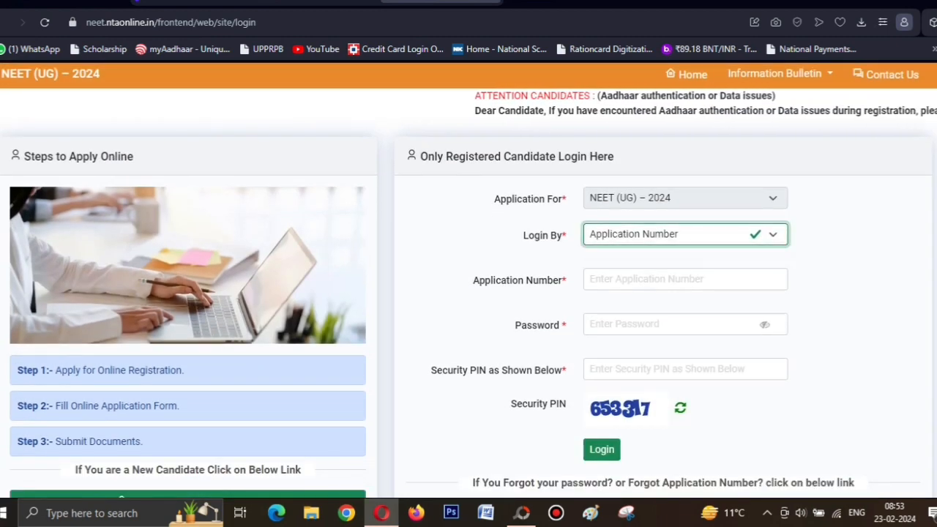
left_click(667, 279)
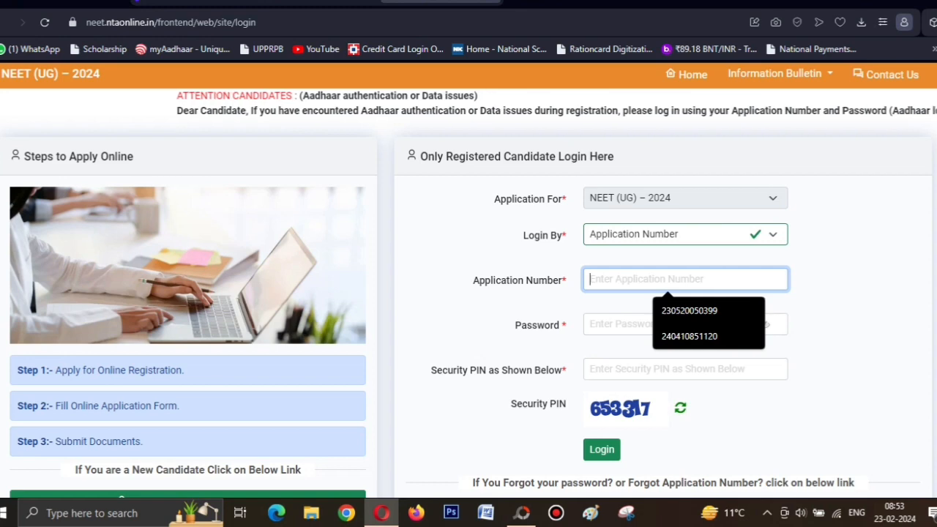
left_click(622, 324)
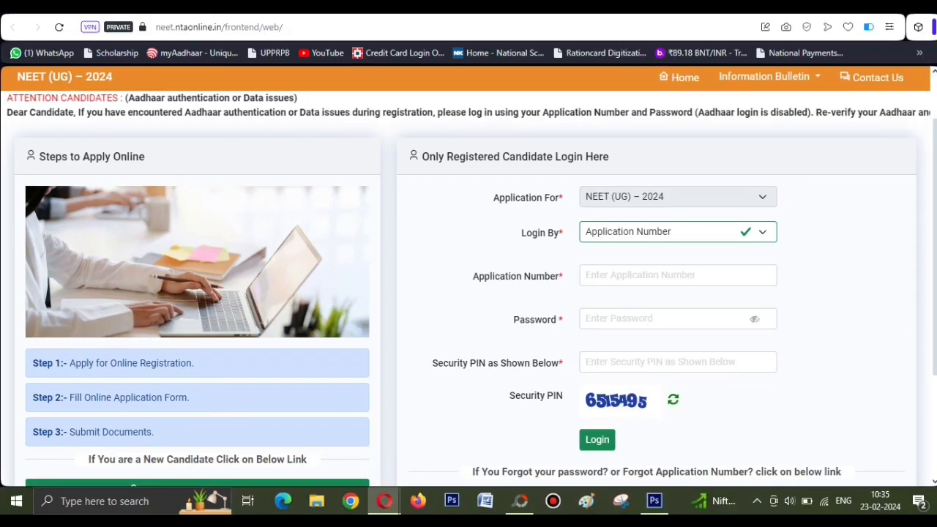
Log in with the saved application number, the account password and the displayed security PIN
left_click(661, 275)
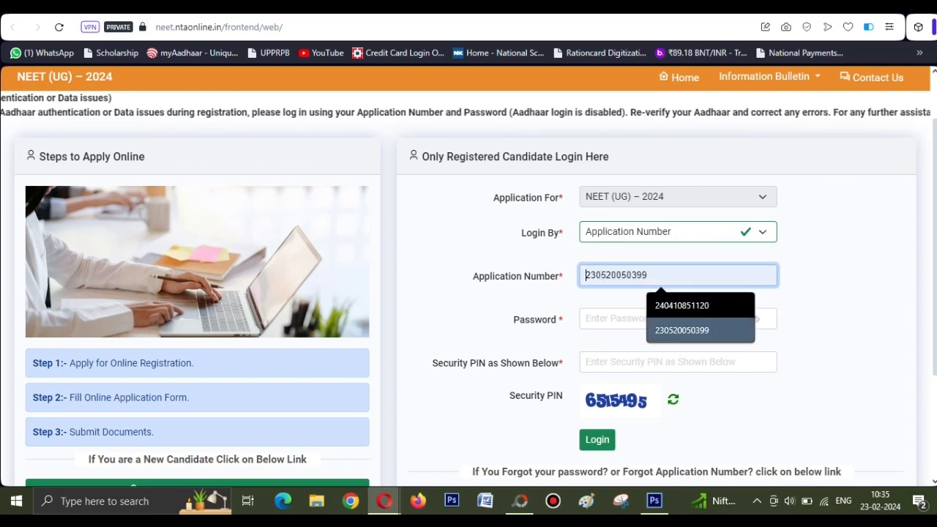
key("Up")
key("Return")
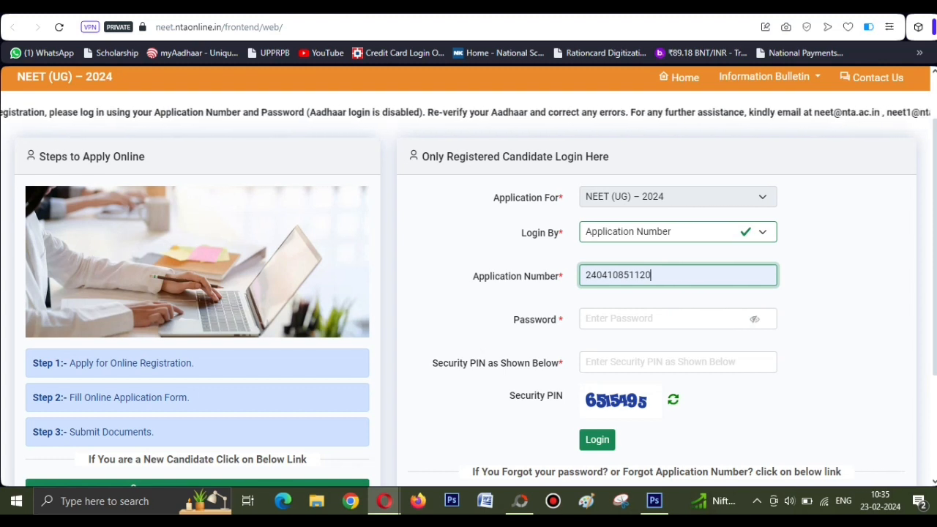
left_click(648, 318)
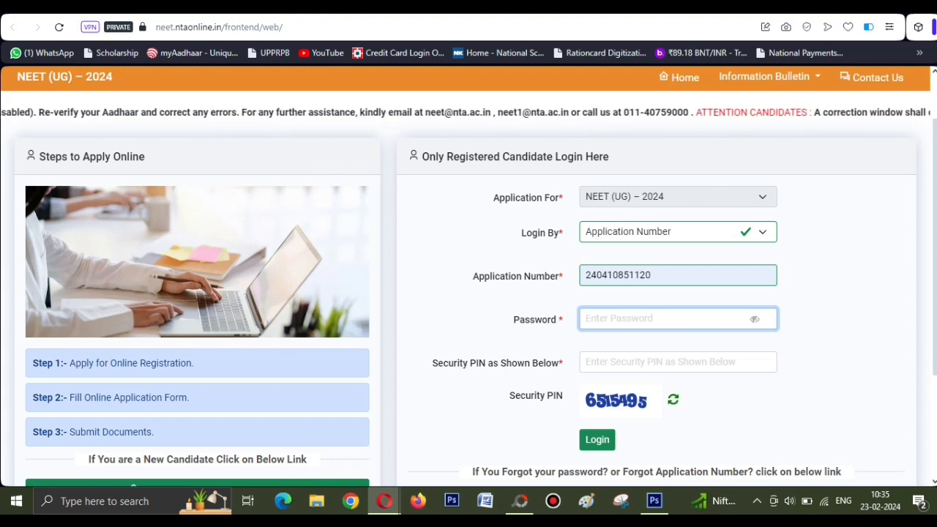
type("•••••")
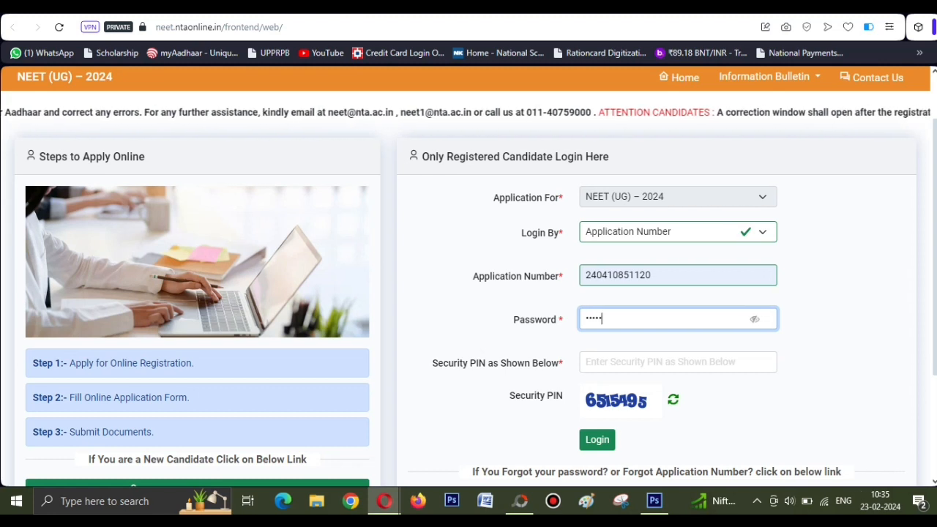
type("••••")
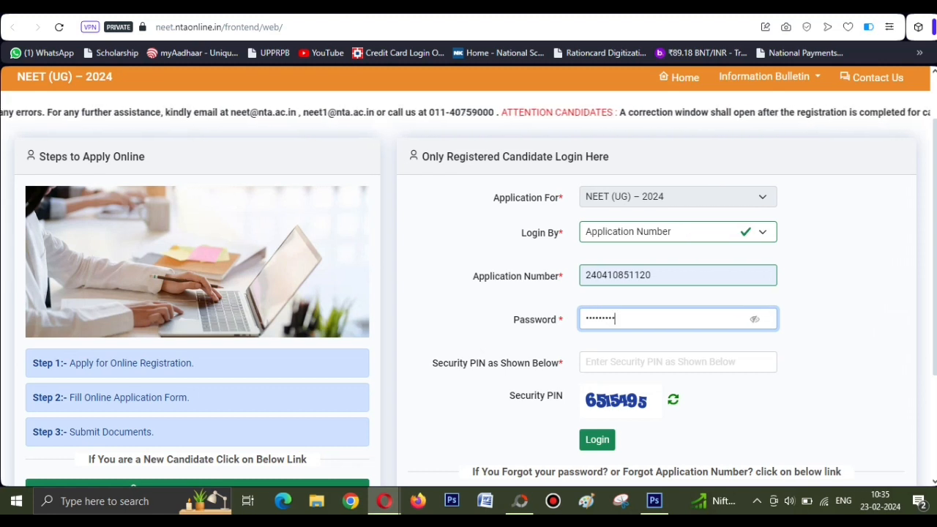
type("•••")
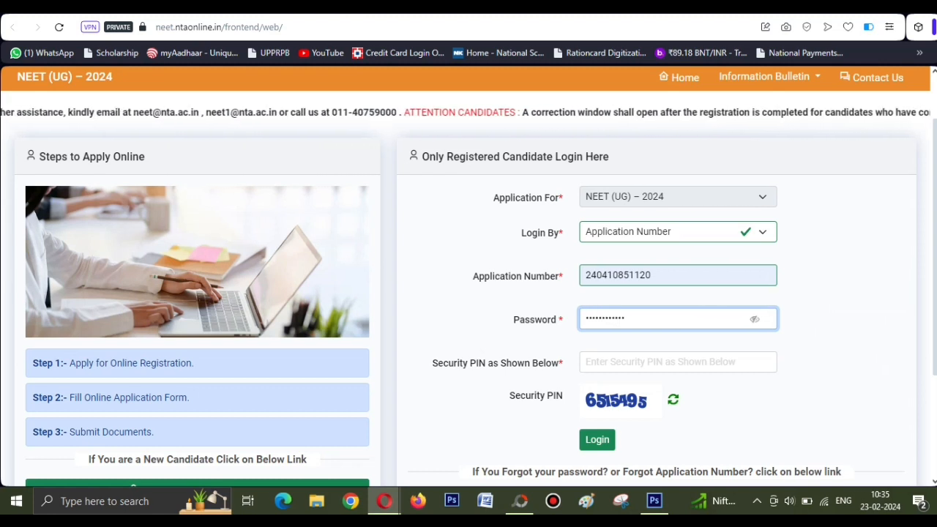
left_click(659, 362)
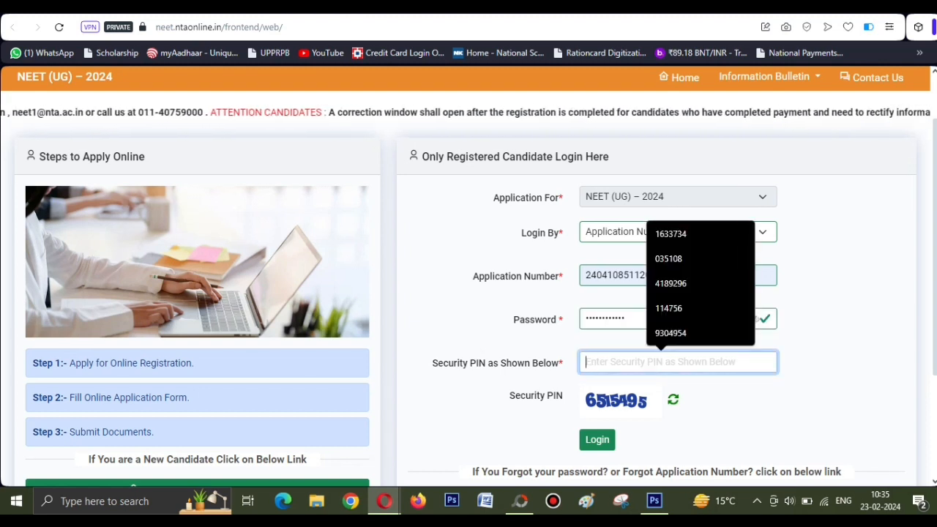
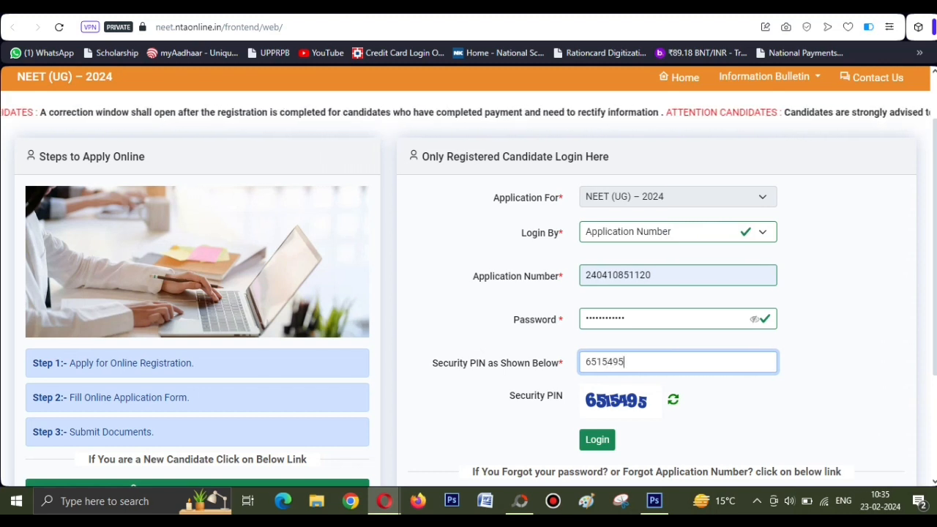
left_click(598, 440)
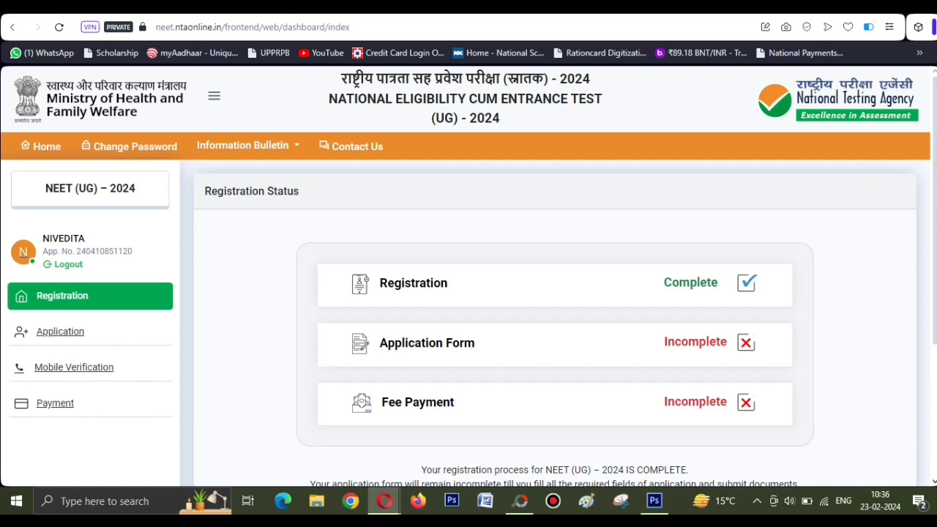
From the dashboard, choose Complete Application Form to reach the document upload page
scroll(468, 274, "down", 1)
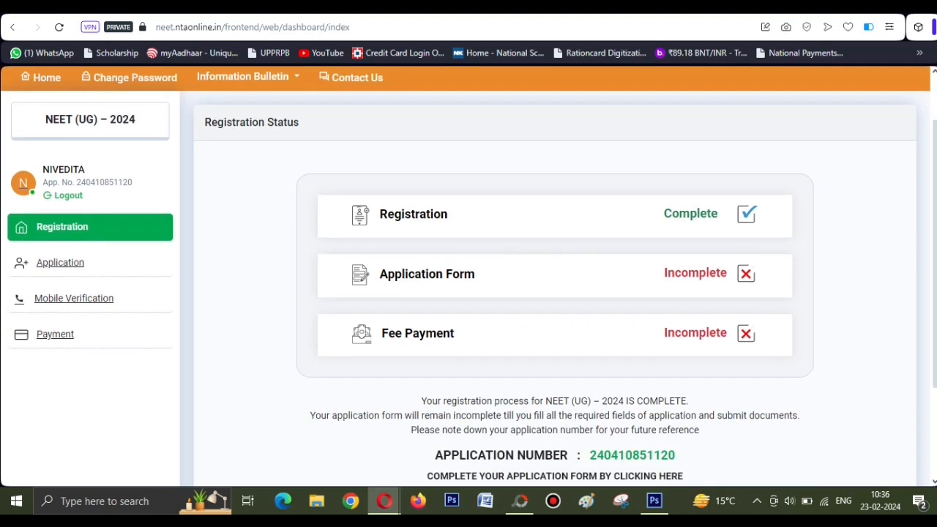
scroll(468, 274, "down", 2)
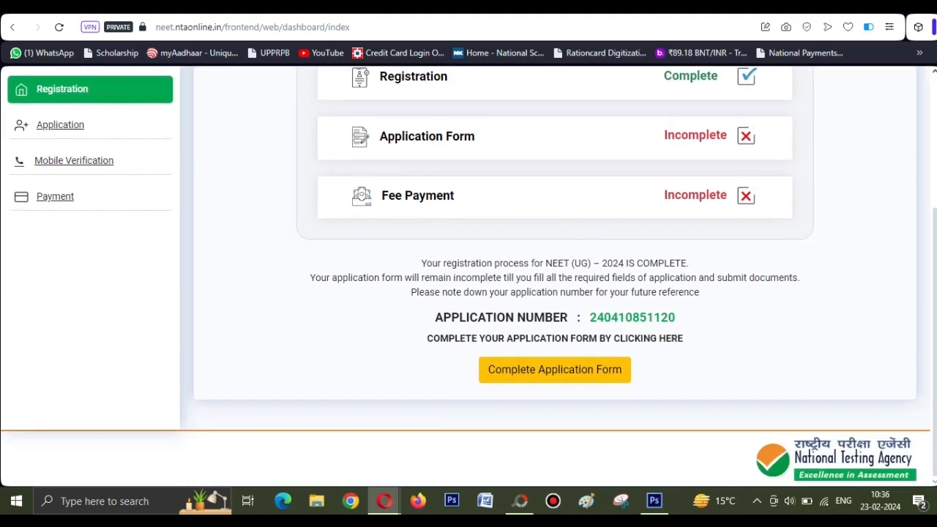
left_click_drag(583, 318, 639, 318)
left_click(639, 318)
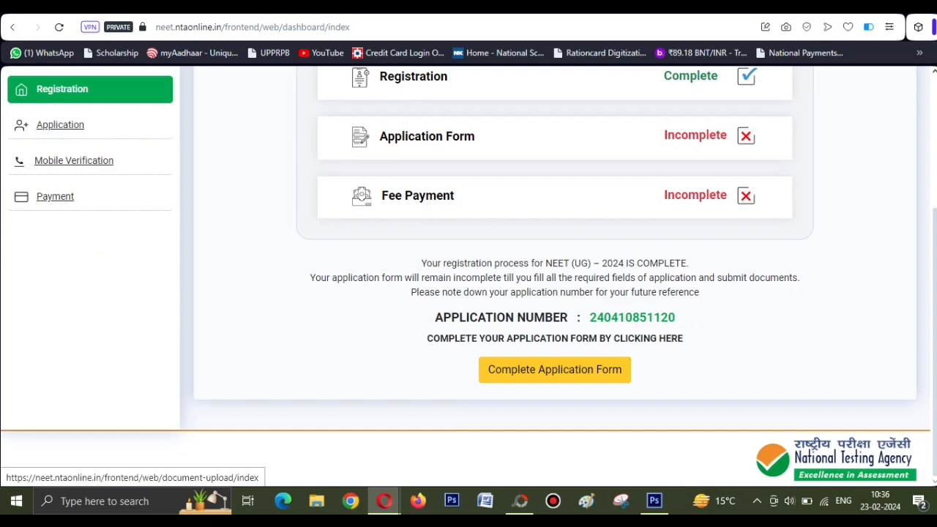
left_click(555, 369)
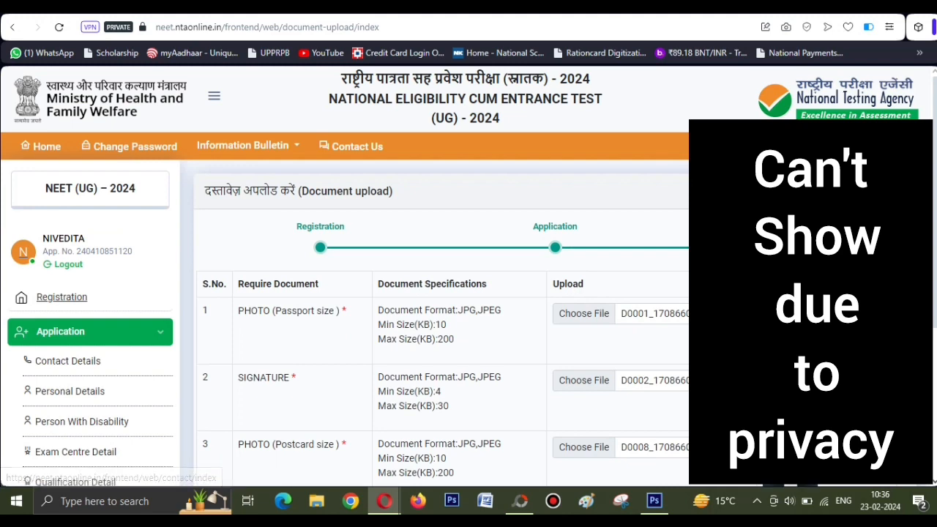
Collapse and re-expand the Application list in the sidebar, then go to Contact Details
scroll(439, 293, "down", 1)
scroll(439, 293, "down", 1)
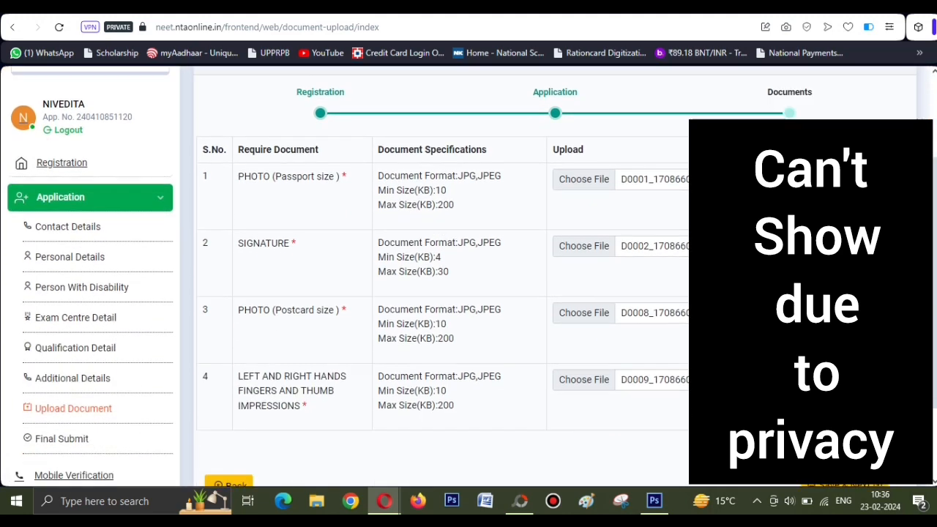
scroll(439, 293, "up", 1)
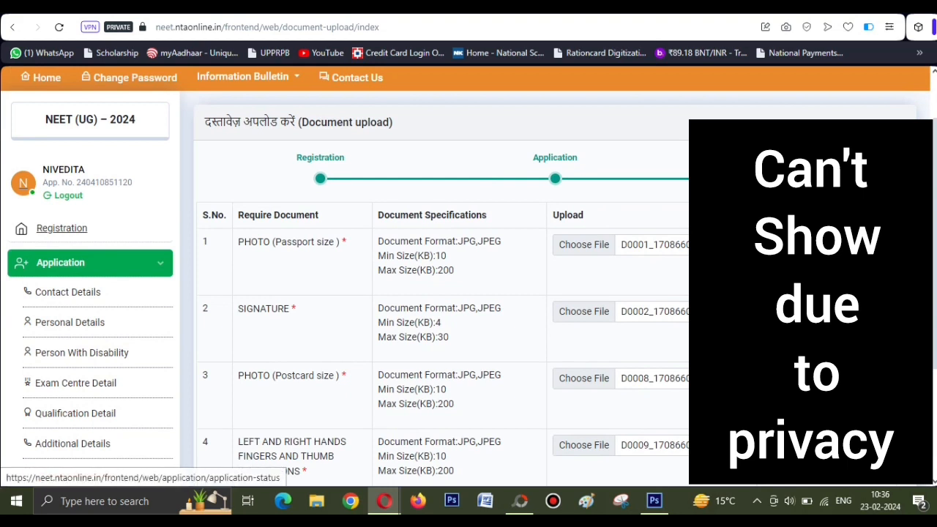
left_click(90, 263)
left_click(90, 263)
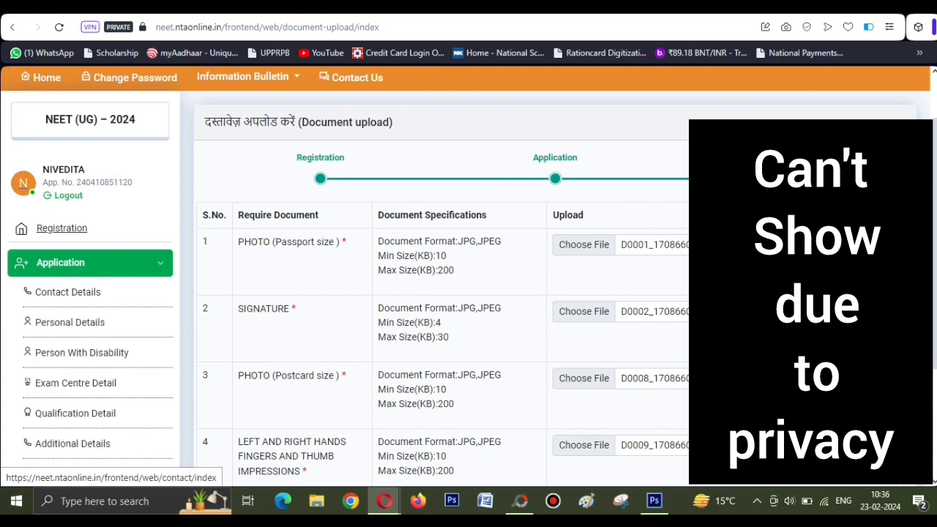
left_click(68, 292)
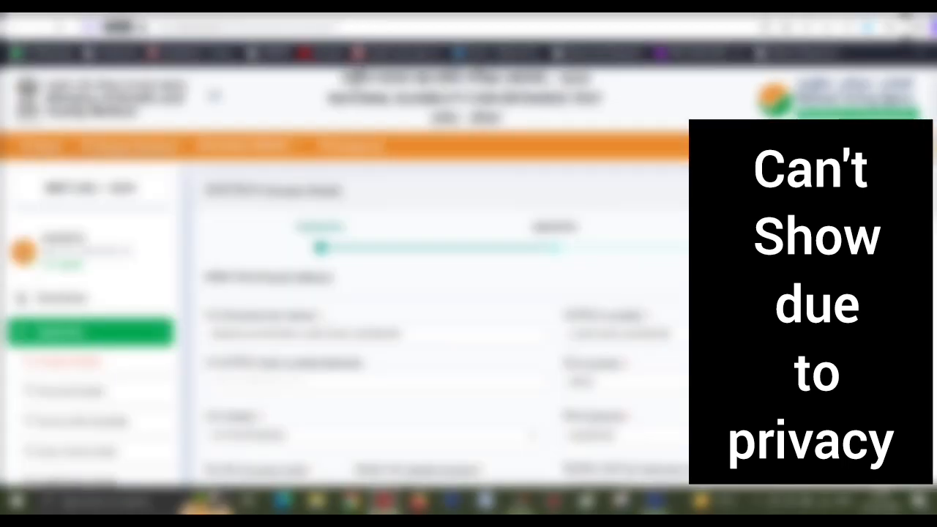
scroll(468, 292, "down", 1)
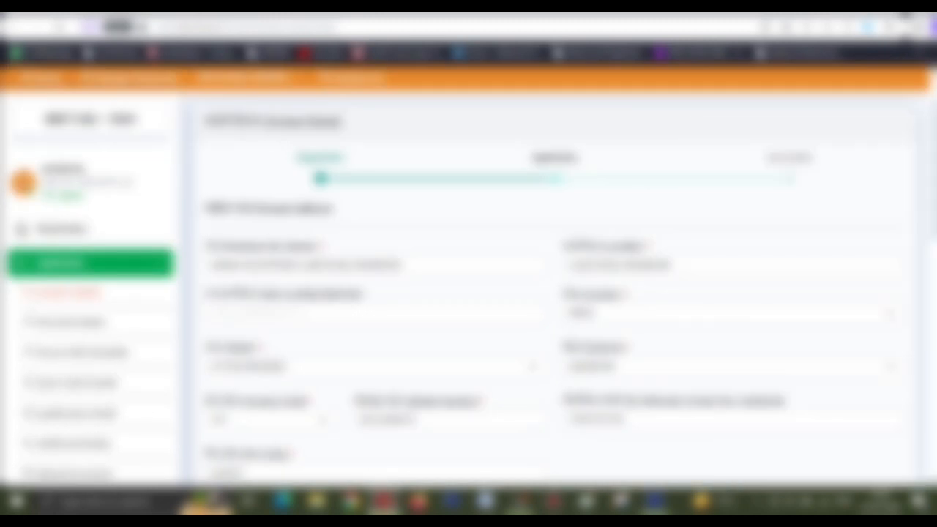
scroll(469, 292, "down", 1)
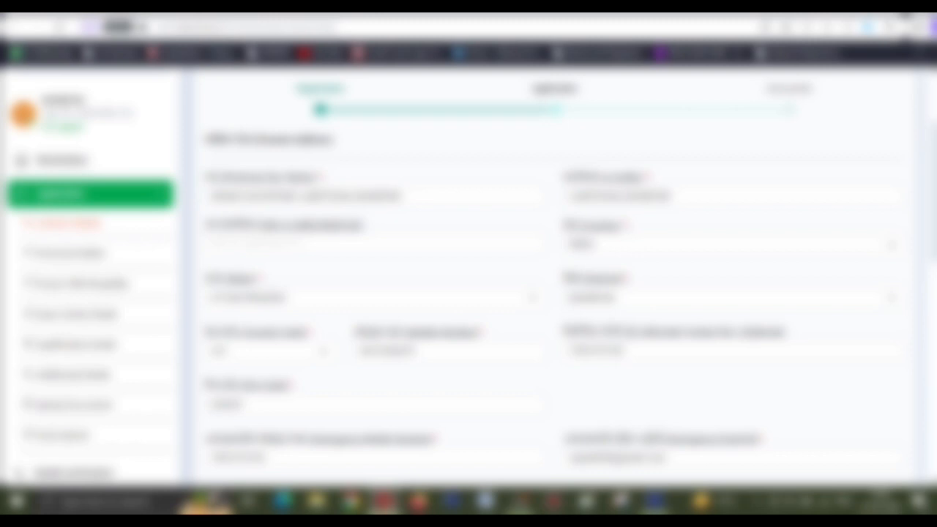
scroll(468, 278, "down", 2)
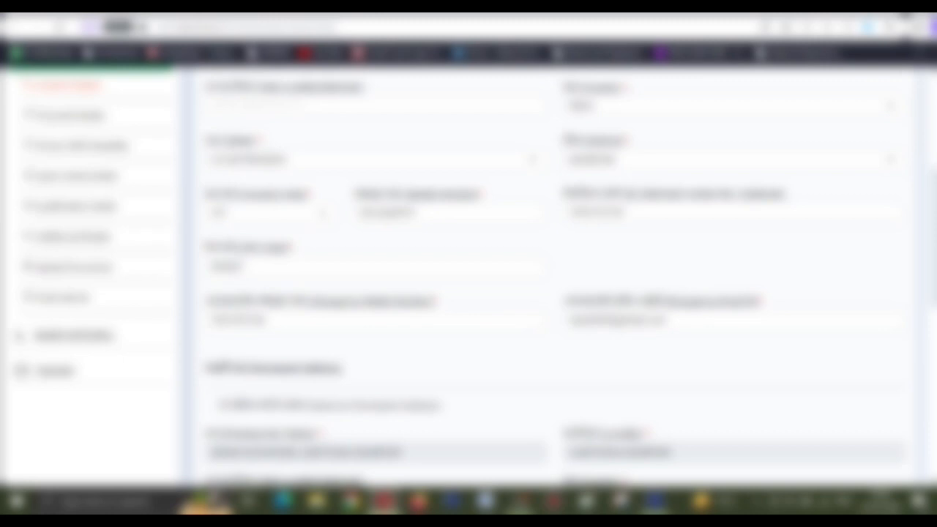
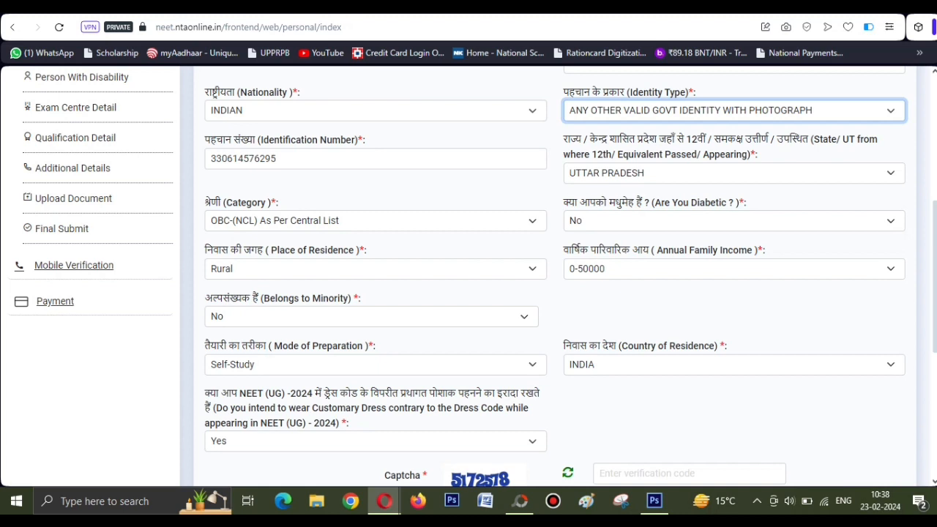
Set Mode of Preparation to Self-Study
left_click(376, 364)
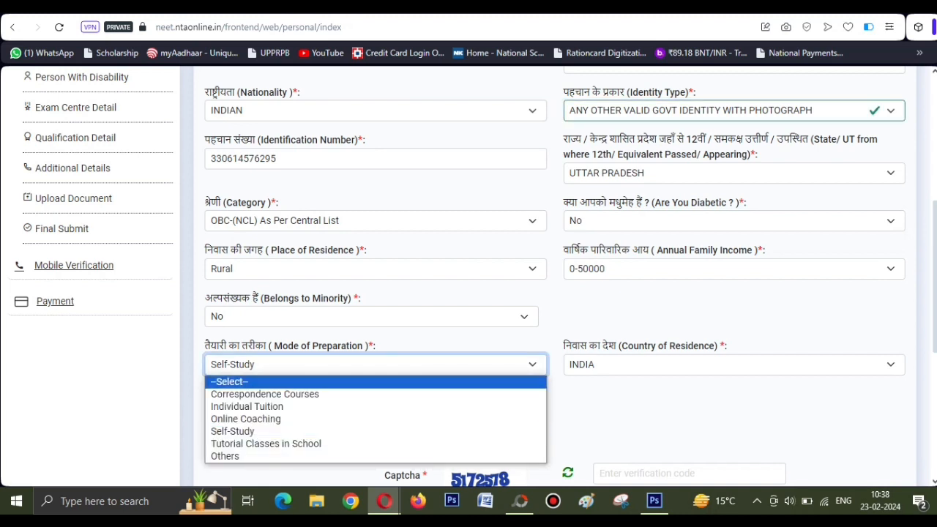
key("Down")
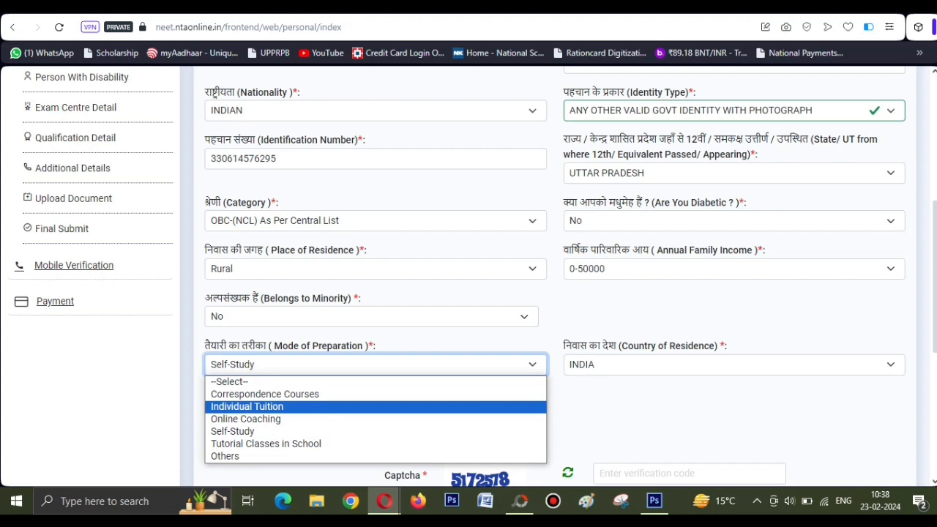
key("Down")
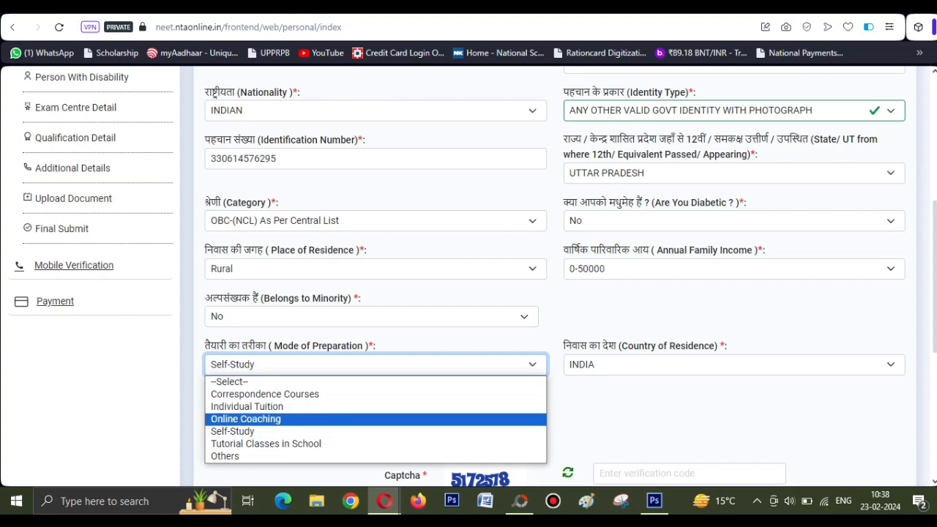
key("Down")
key("Return")
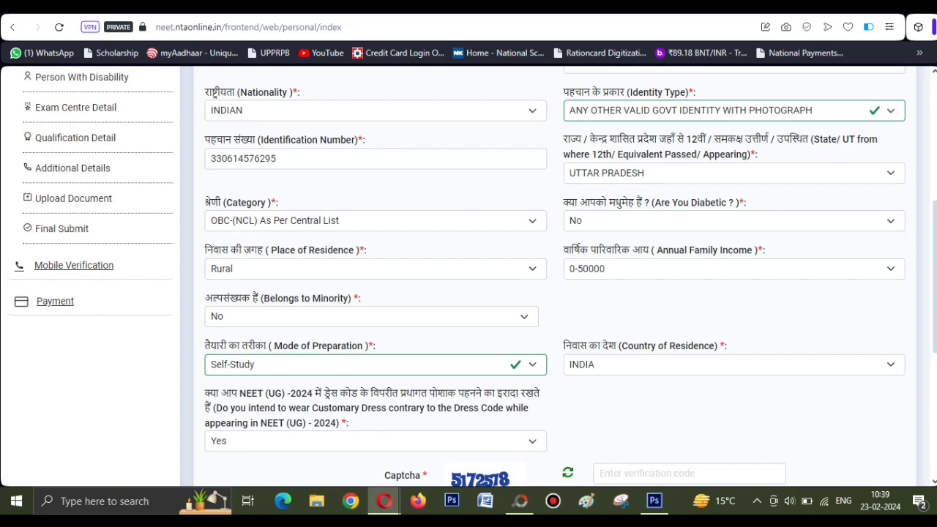
scroll(556, 278, "down", 2)
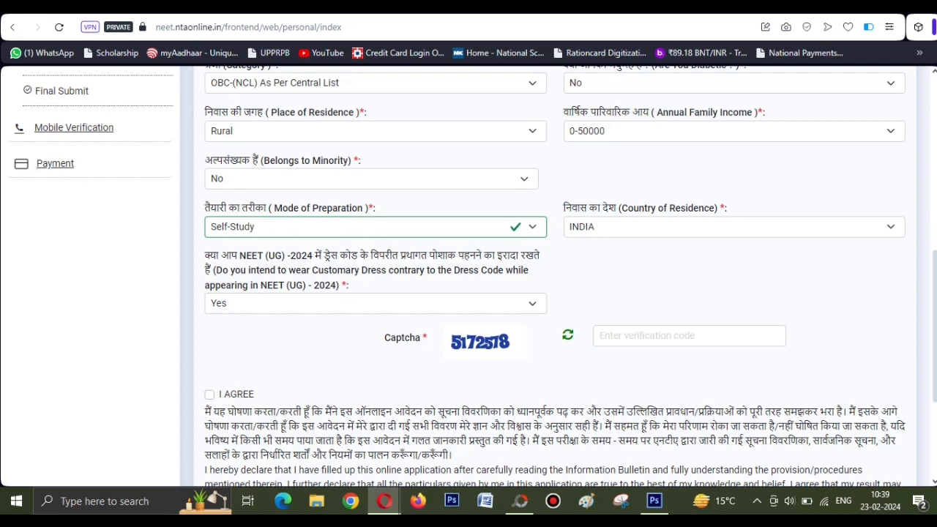
Select the captcha field and scroll through the personal details form
left_click(689, 336)
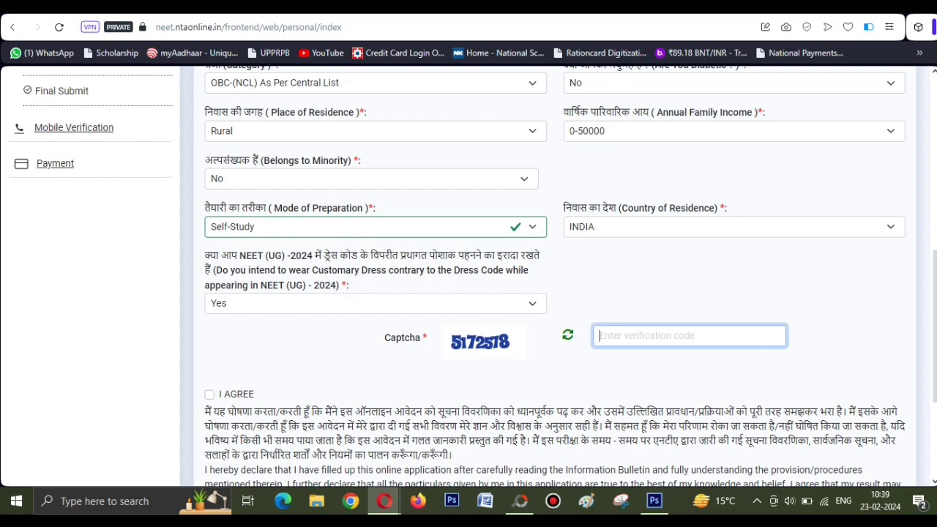
scroll(556, 278, "down", 2)
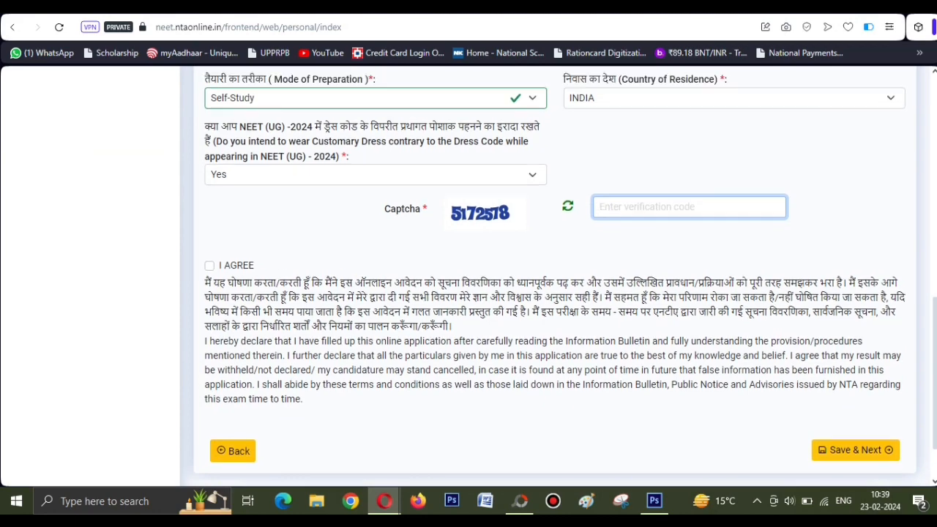
scroll(556, 278, "up", 4)
scroll(88, 158, "up", 1)
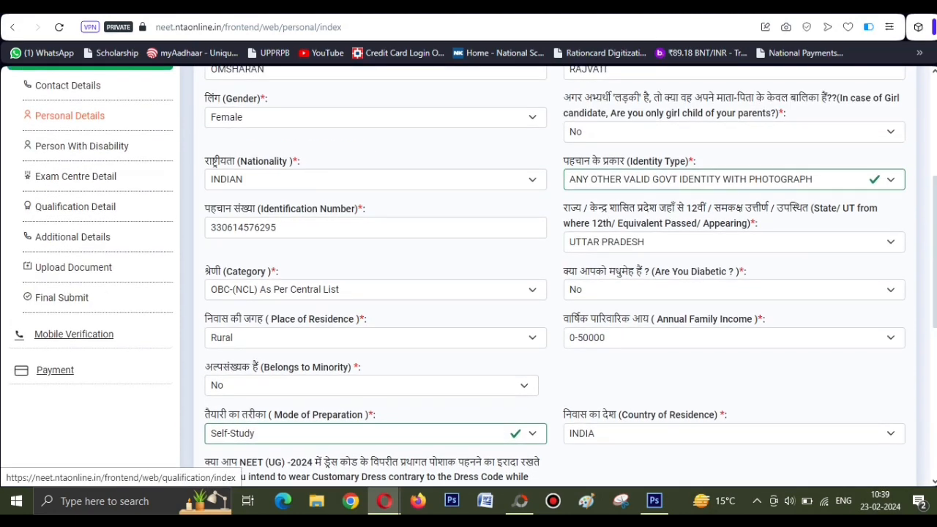
Look over the Exam Centre Detail and Person With Disability sections
left_click(75, 176)
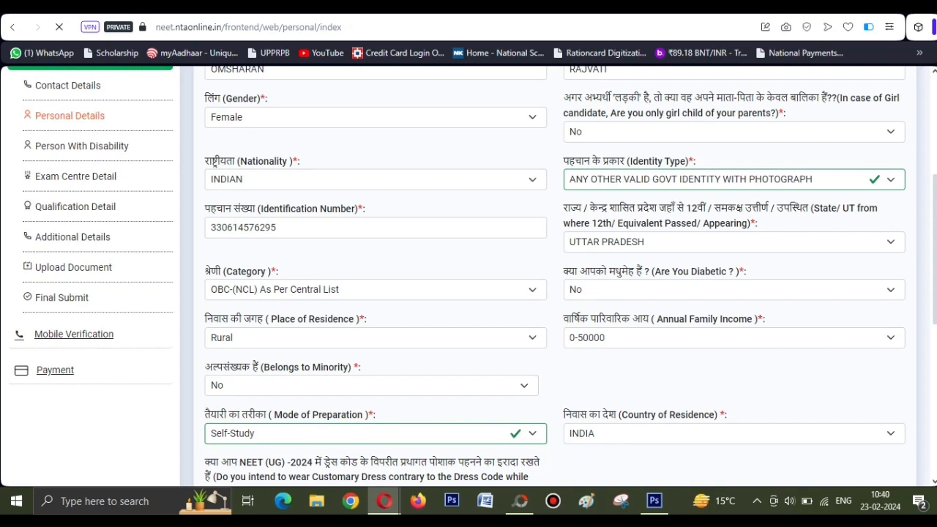
scroll(75, 285, "down", 2)
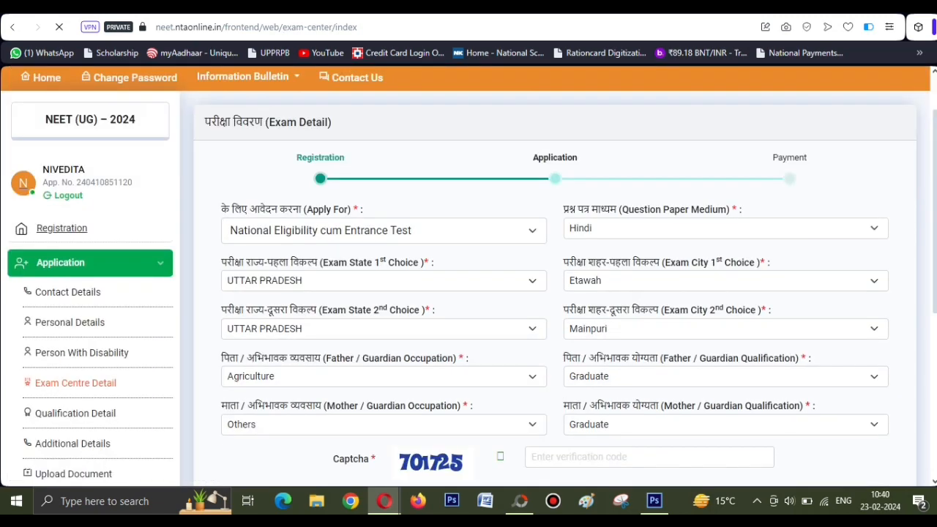
left_click(82, 283)
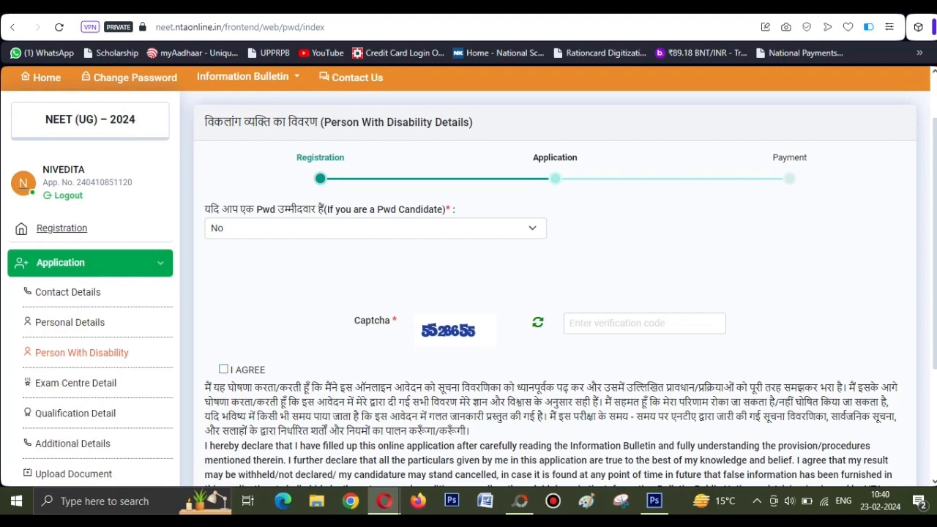
scroll(468, 276, "down", 3)
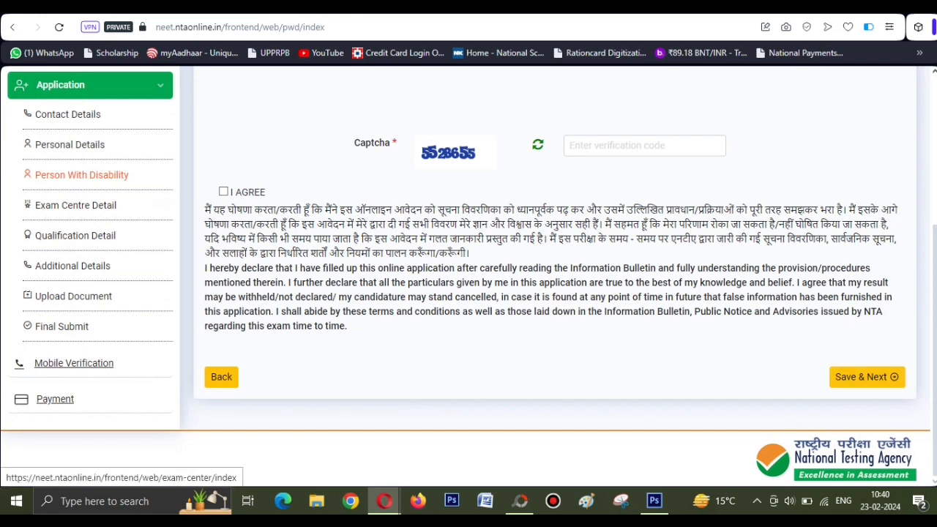
Return to Exam Centre Detail and review exam cities and father's occupation
left_click(75, 205)
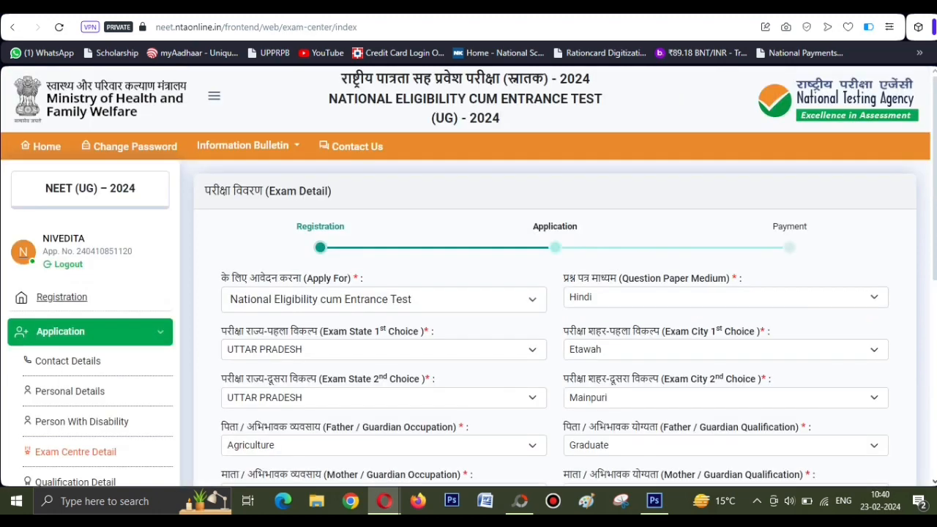
scroll(468, 276, "down", 1)
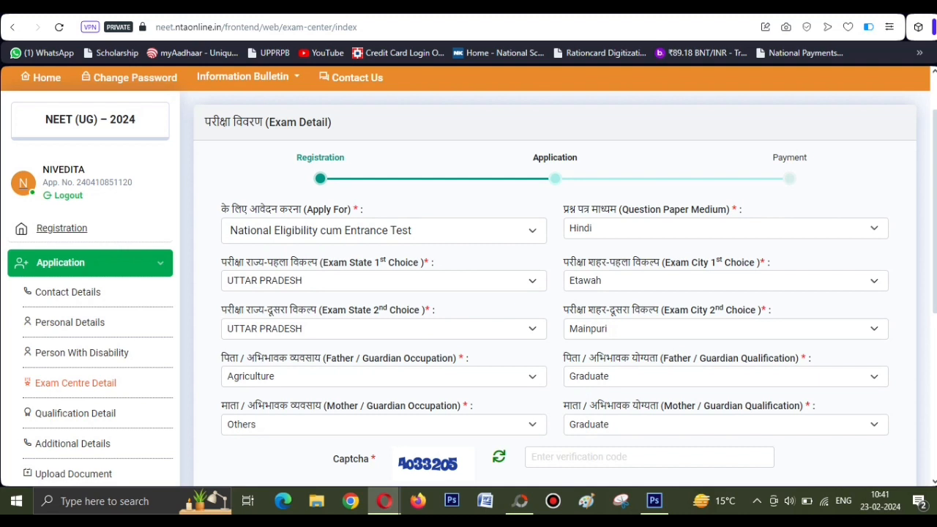
left_click(384, 376)
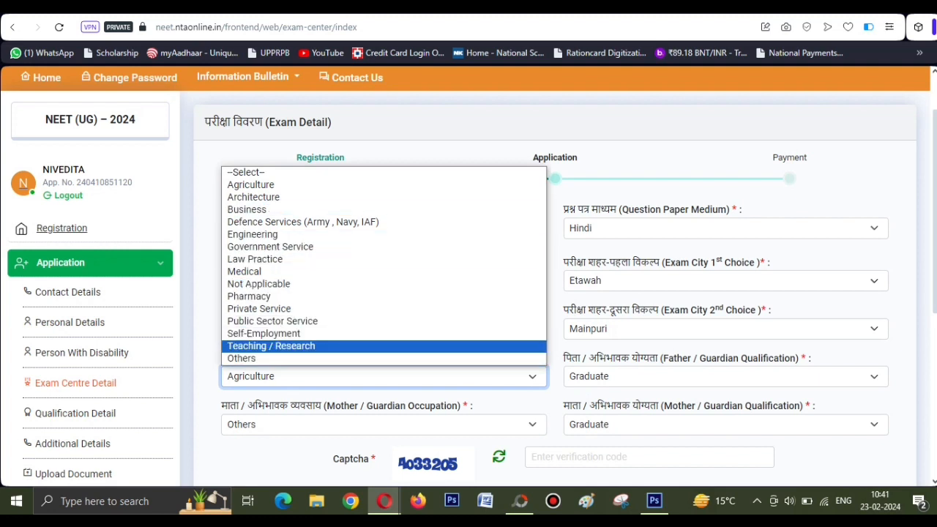
Keep father's occupation Agriculture, father's qualification Graduate and mother's occupation Others
left_click(554, 346)
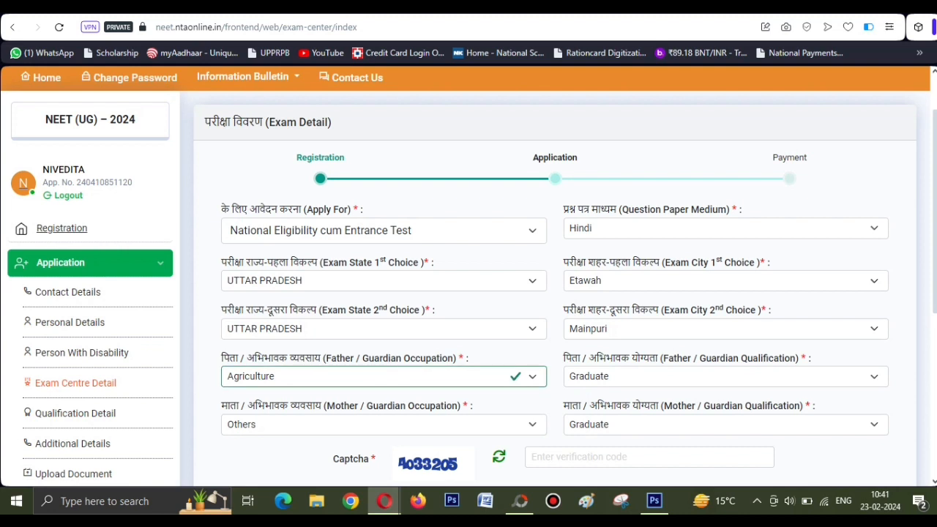
left_click(725, 376)
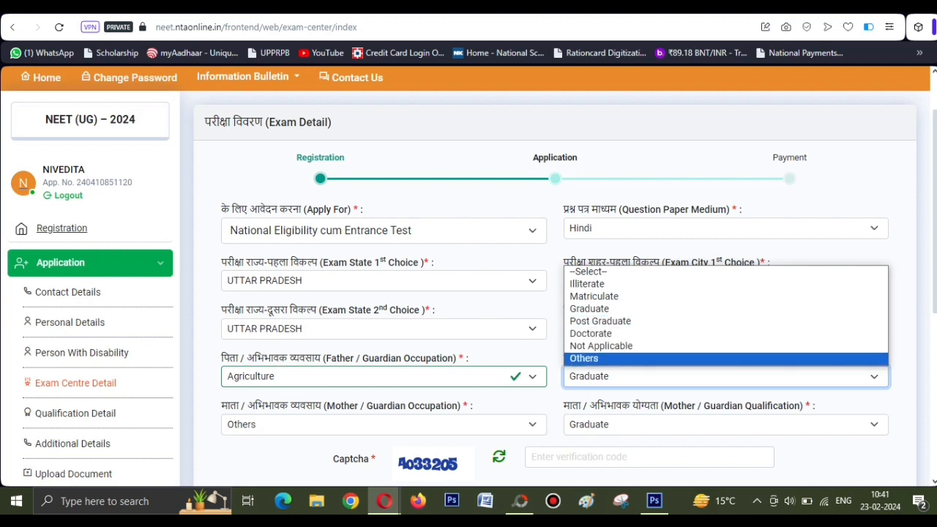
left_click(555, 360)
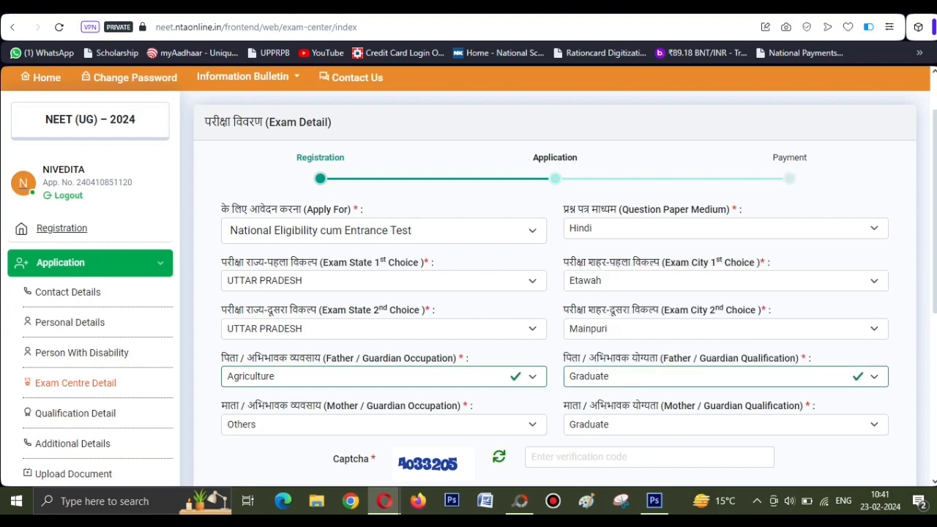
left_click(383, 425)
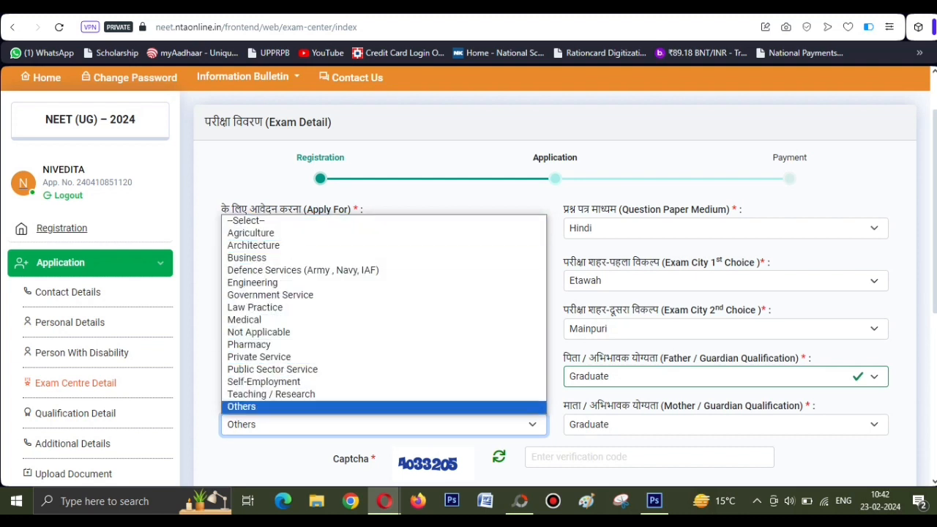
key("Return")
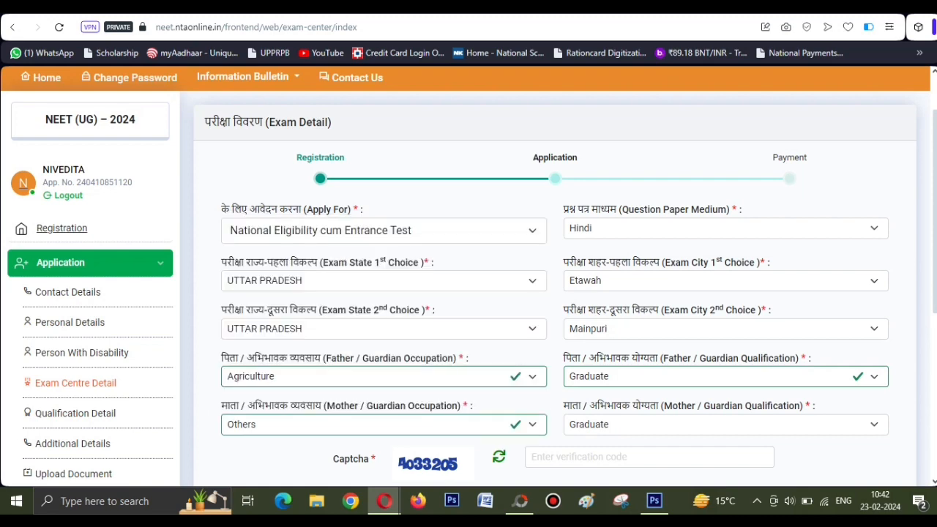
Select the captcha field and scroll through the Exam Detail page
scroll(468, 293, "down", 1)
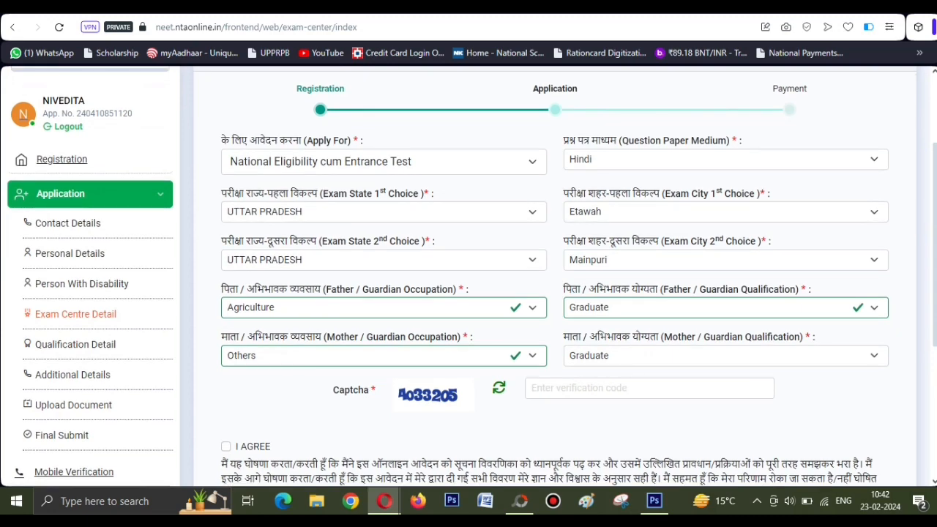
left_click(649, 388)
scroll(649, 388, "down", 2)
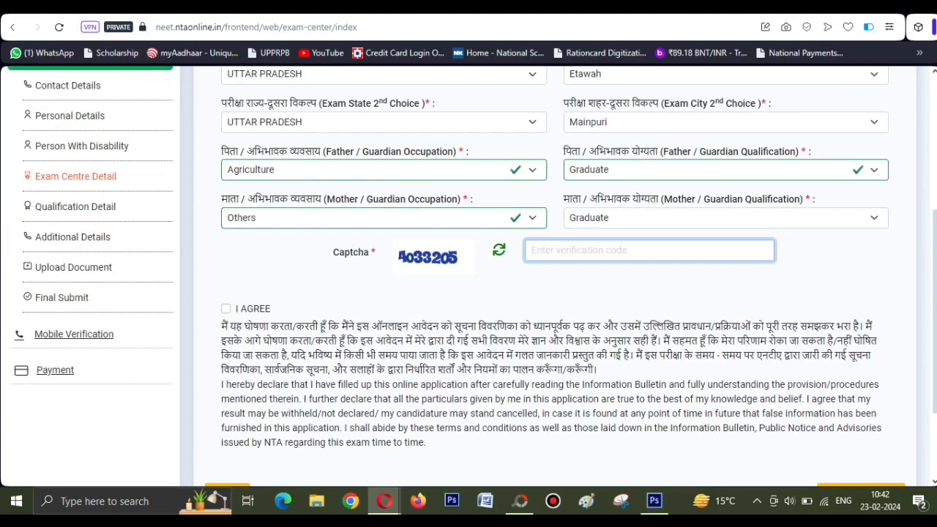
scroll(468, 277, "down", 2)
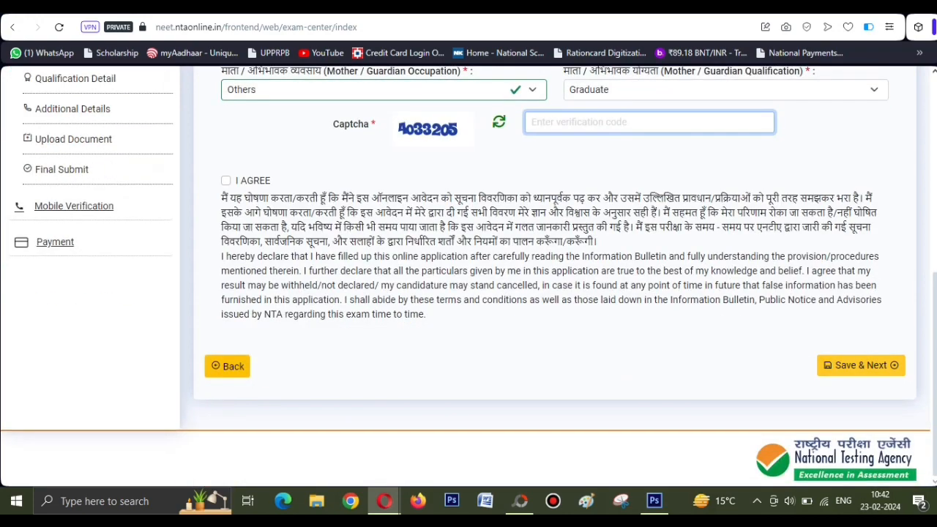
scroll(468, 277, "up", 6)
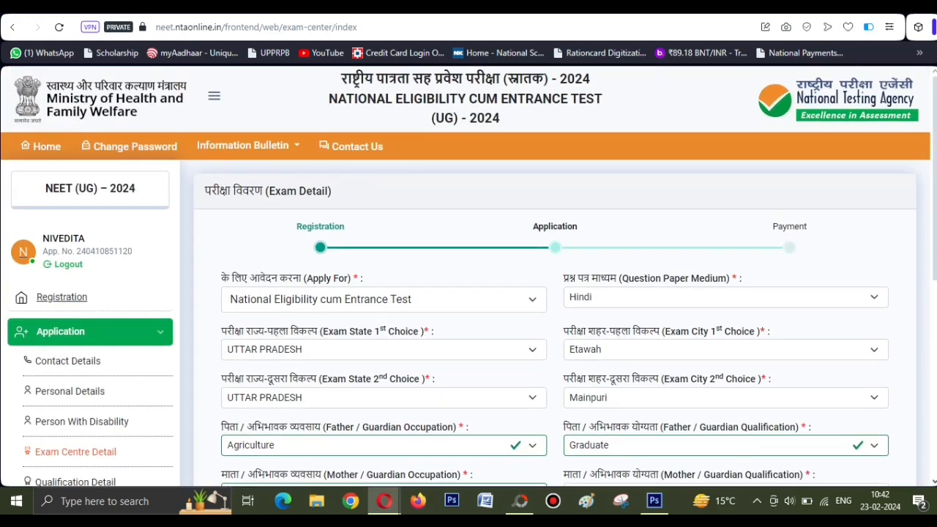
scroll(62, 158, "down", 2)
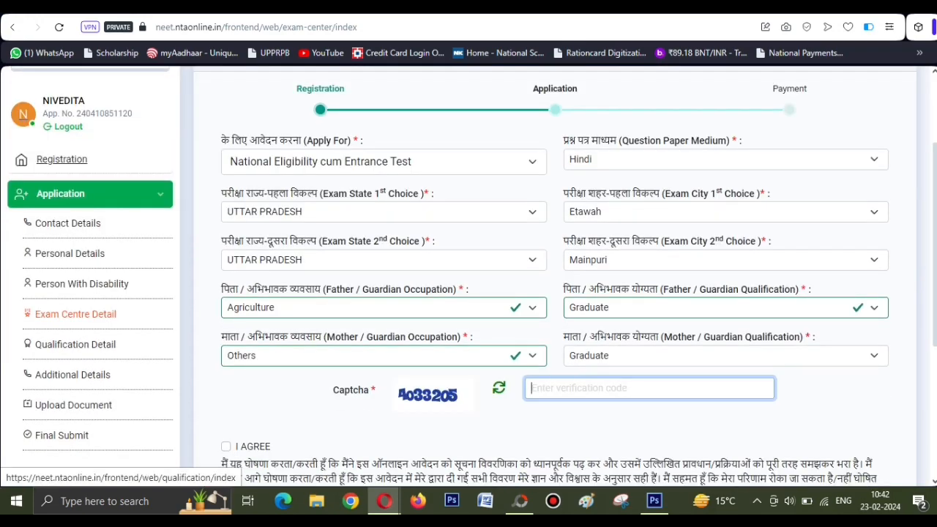
Go to the Qualification Detail section and look over the 10th details
left_click(75, 344)
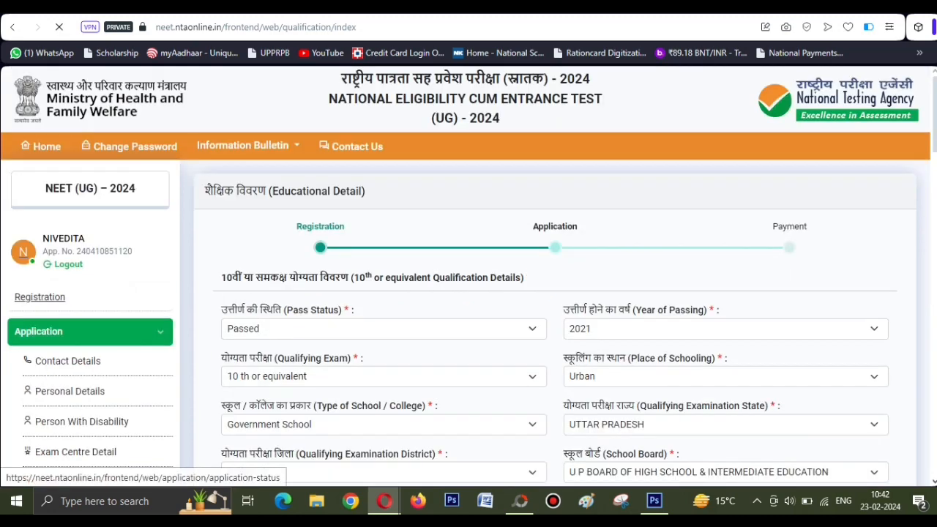
scroll(75, 343, "down", 2)
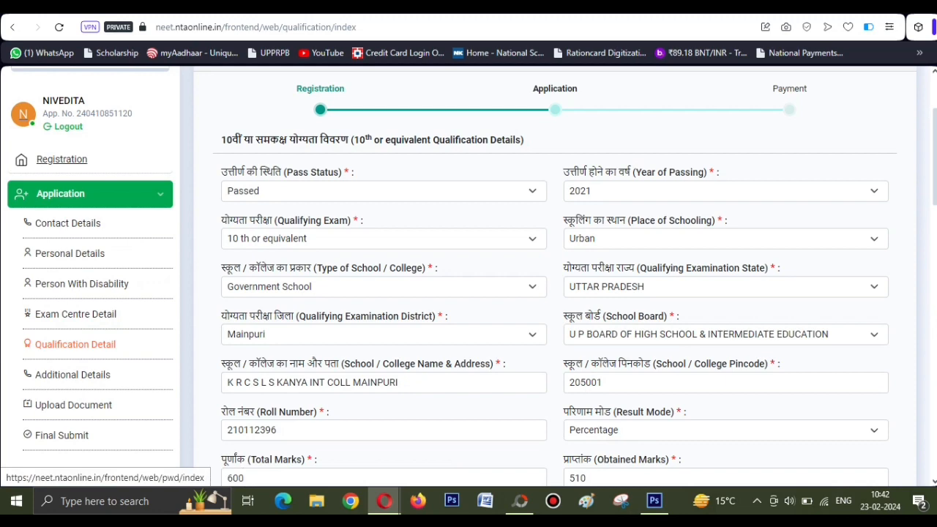
scroll(76, 343, "up", 1)
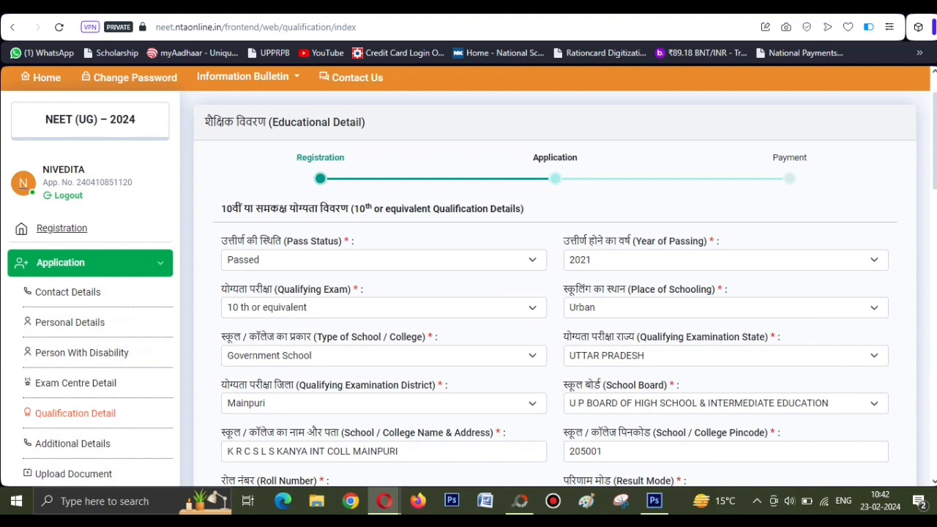
Keep 10th pass status Passed, qualifying exam 10 th or equivalent, and Urban schooling
left_click(383, 260)
left_click(384, 260)
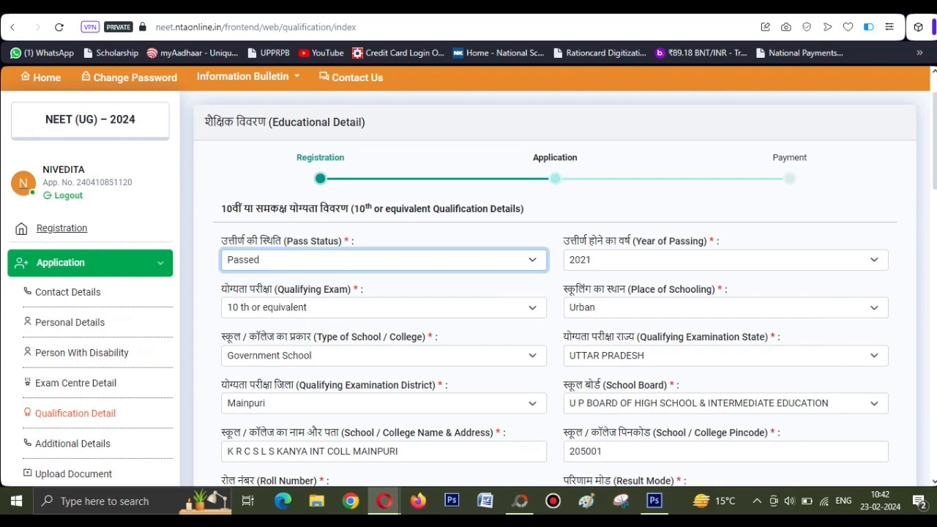
scroll(554, 293, "down", 1)
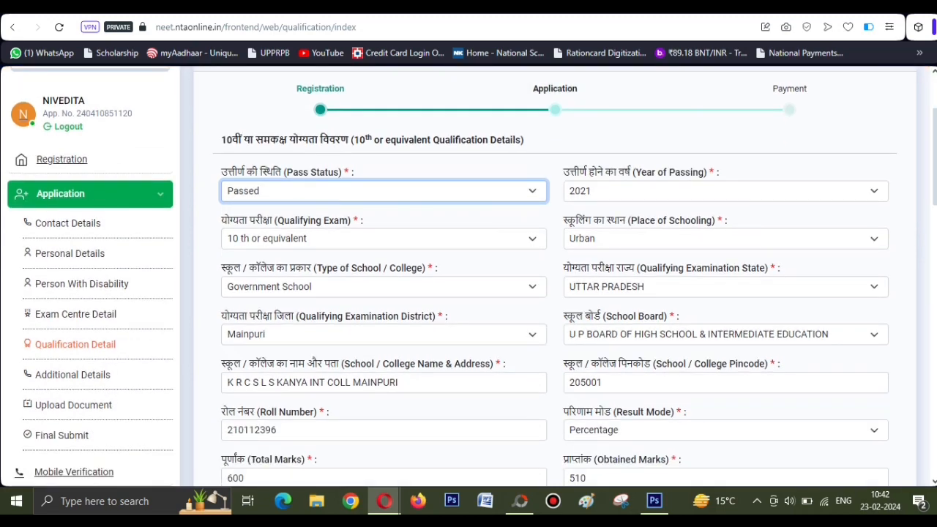
left_click(383, 239)
left_click(383, 239)
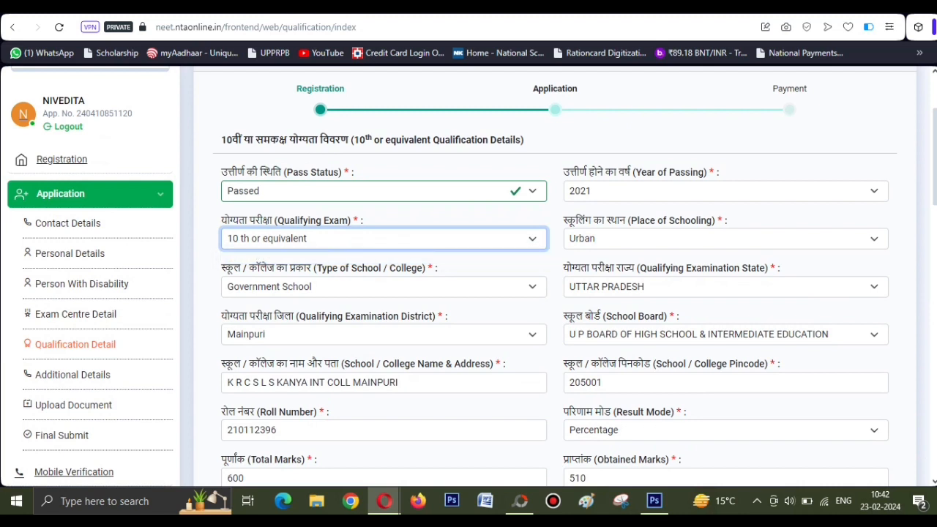
left_click(725, 239)
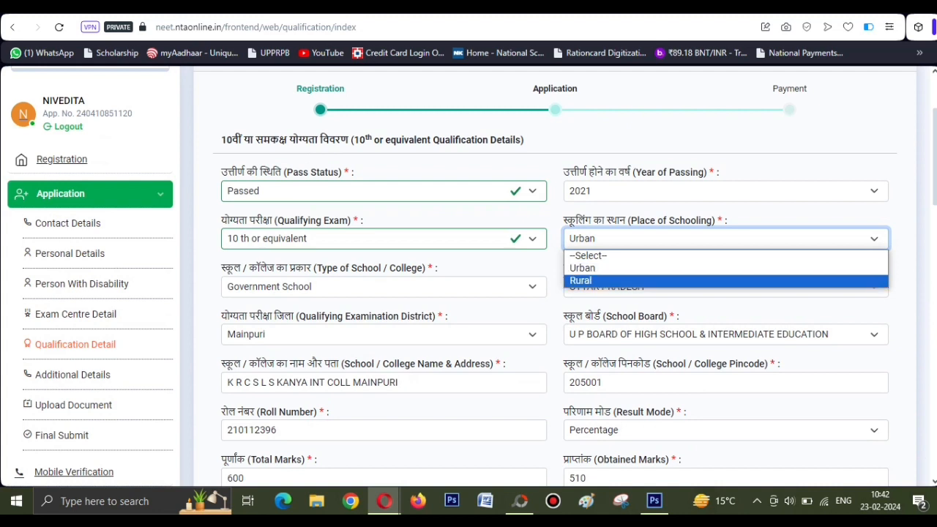
left_click(754, 216)
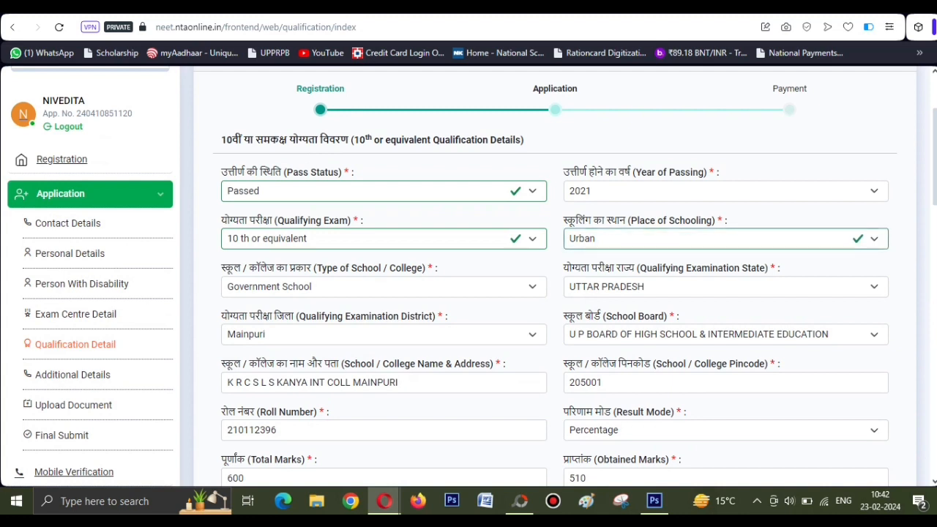
left_click(384, 287)
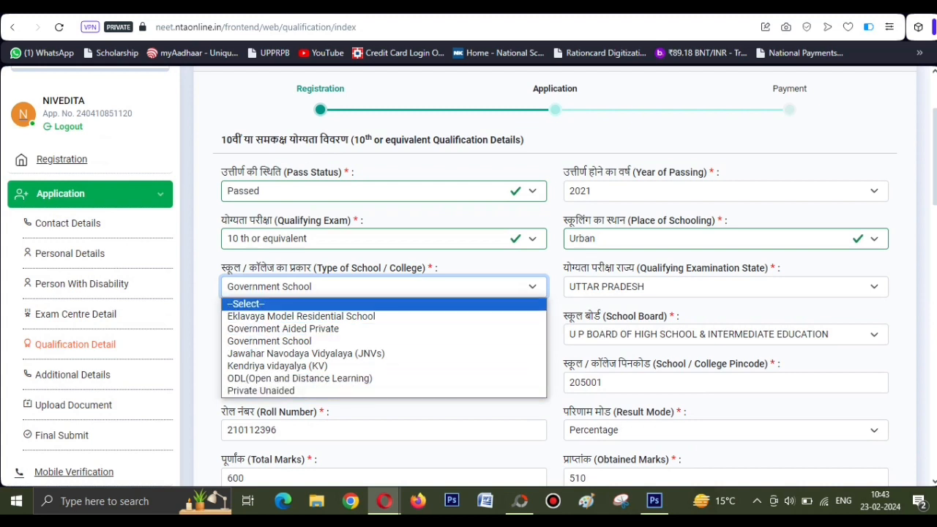
Keep Government School as the 10th school type and U P Board as the board
left_click(483, 266)
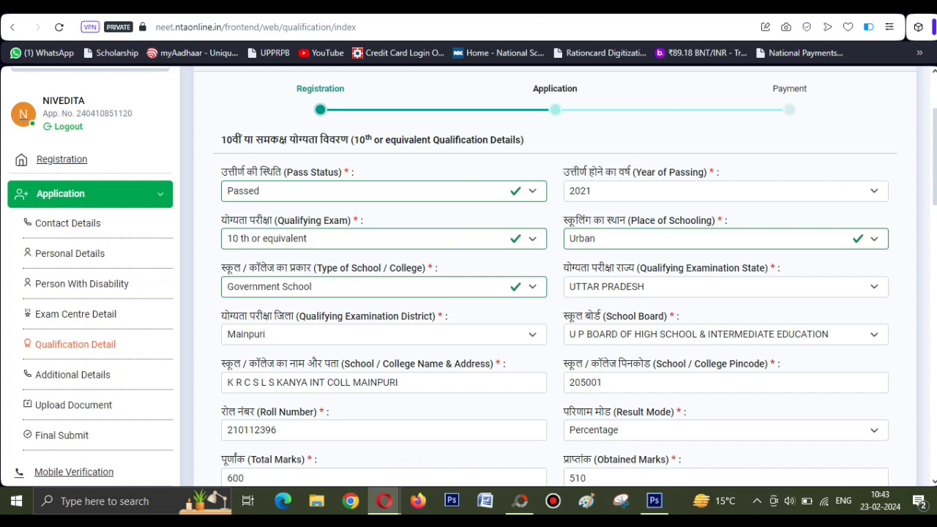
left_click(725, 335)
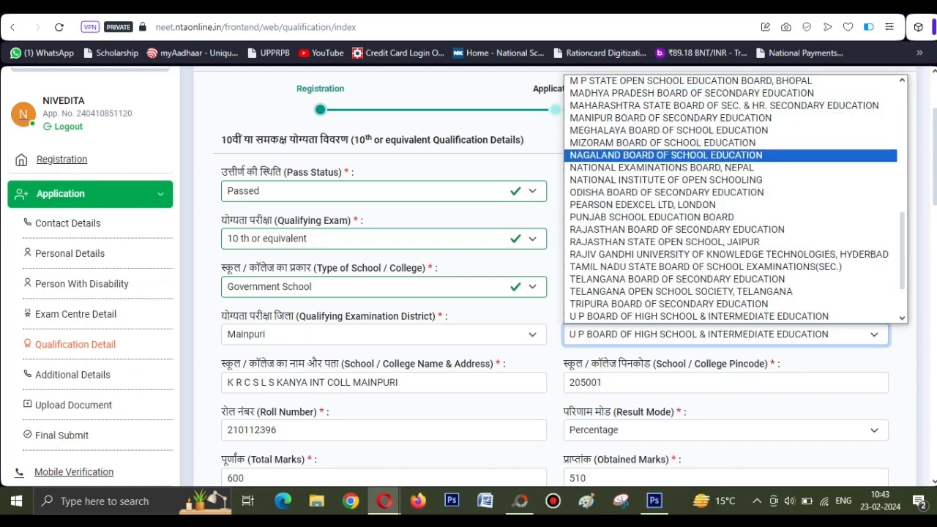
left_click(699, 316)
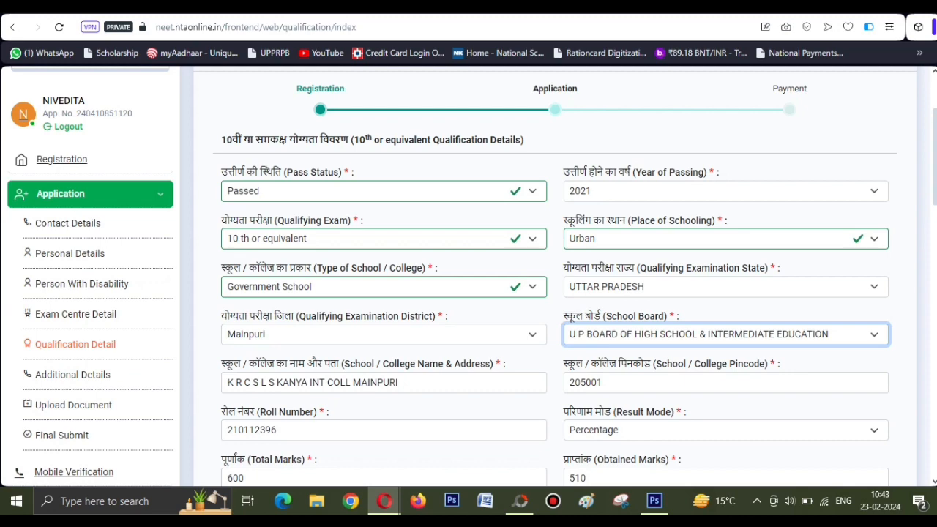
scroll(472, 276, "down", 1)
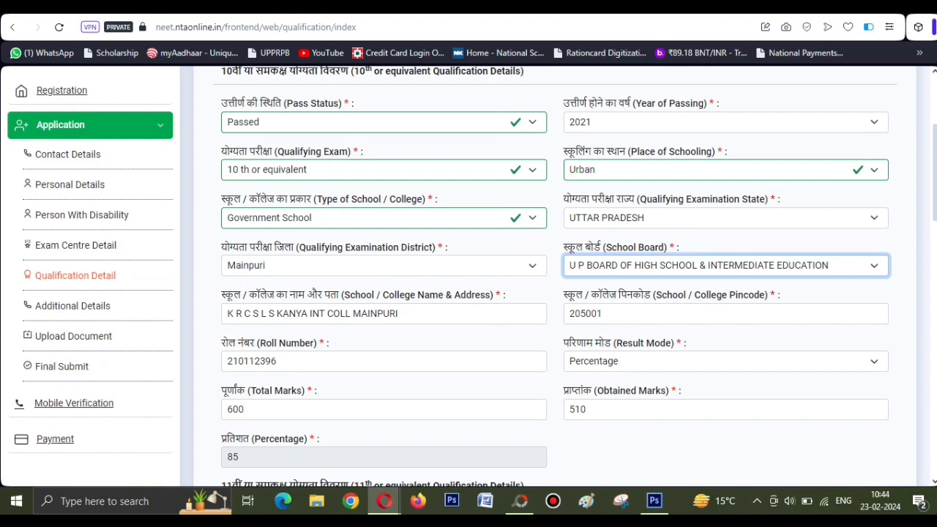
Keep Percentage as the 10th result mode
scroll(468, 277, "down", 1)
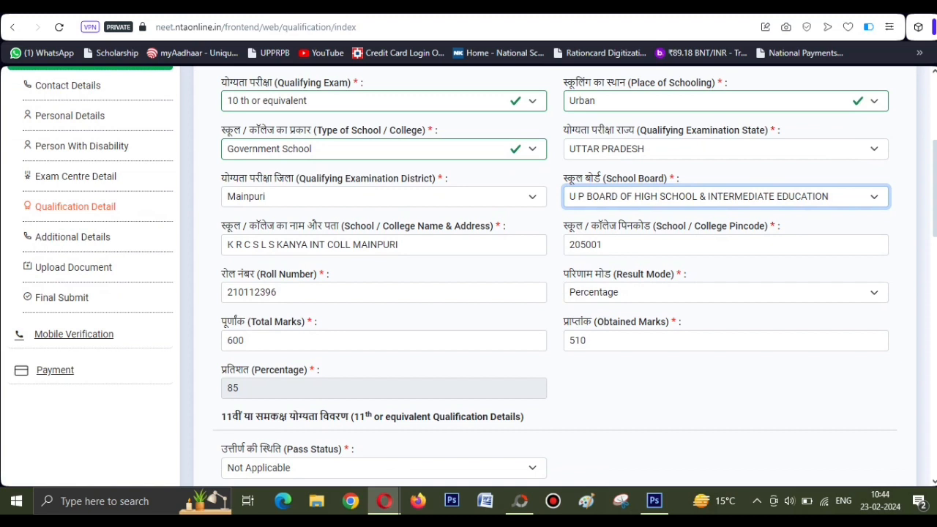
left_click(725, 292)
left_click(726, 322)
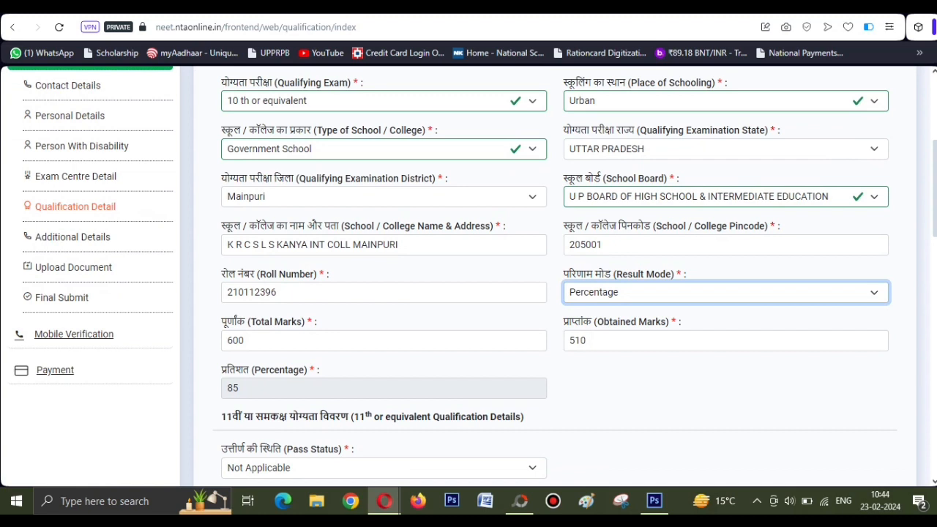
left_click(725, 292)
left_click(725, 292)
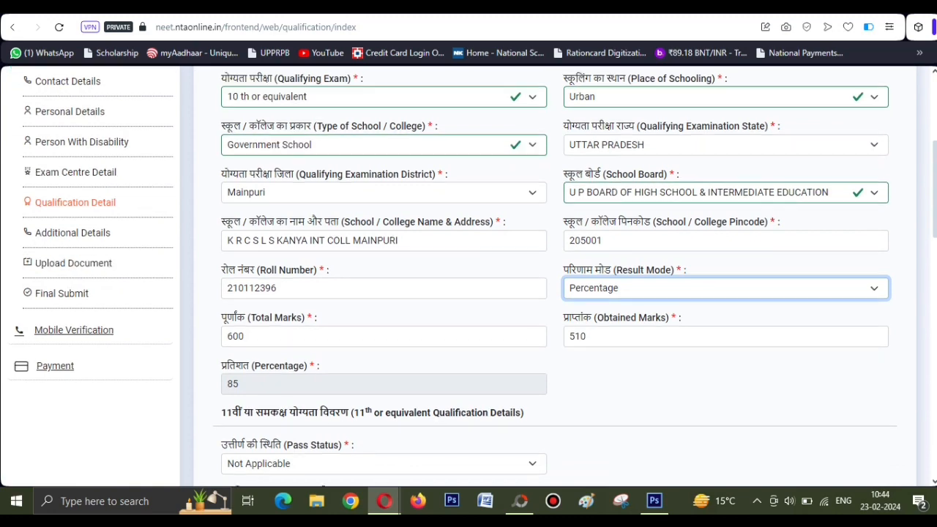
Keep the 11th pass status as Not Applicable and scroll to the 12th details
scroll(556, 278, "down", 1)
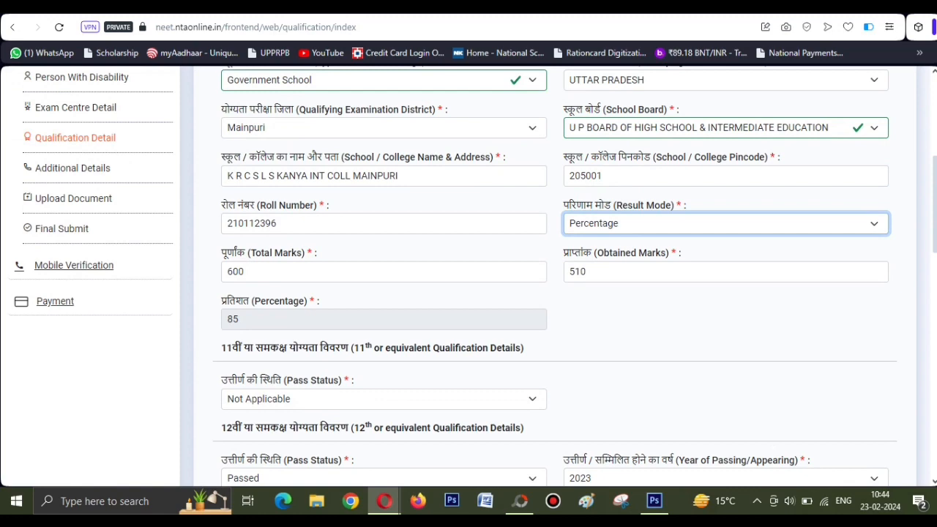
scroll(556, 279, "down", 2)
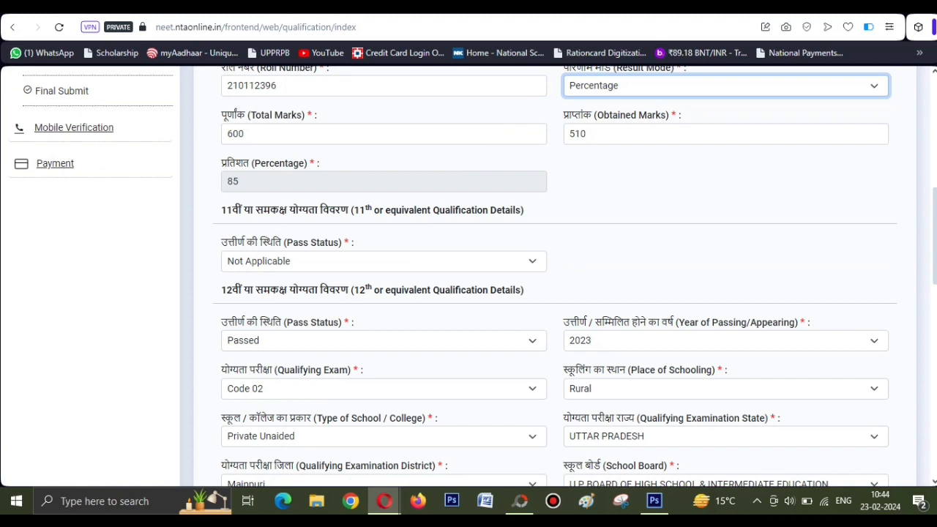
left_click(383, 262)
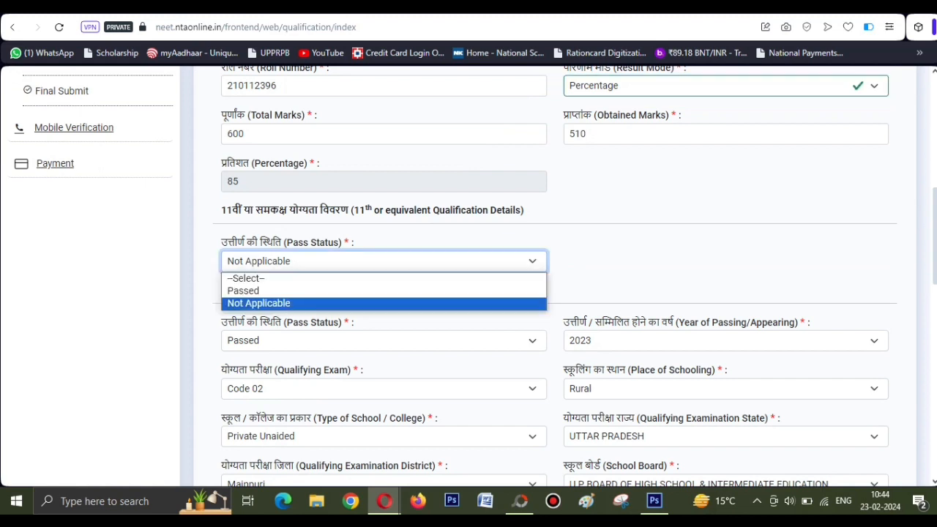
left_click(259, 303)
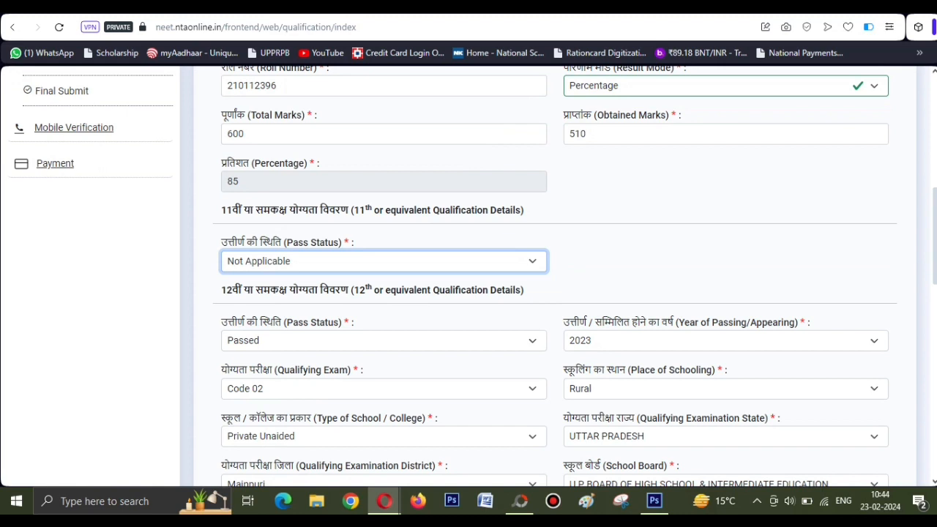
scroll(556, 278, "down", 1)
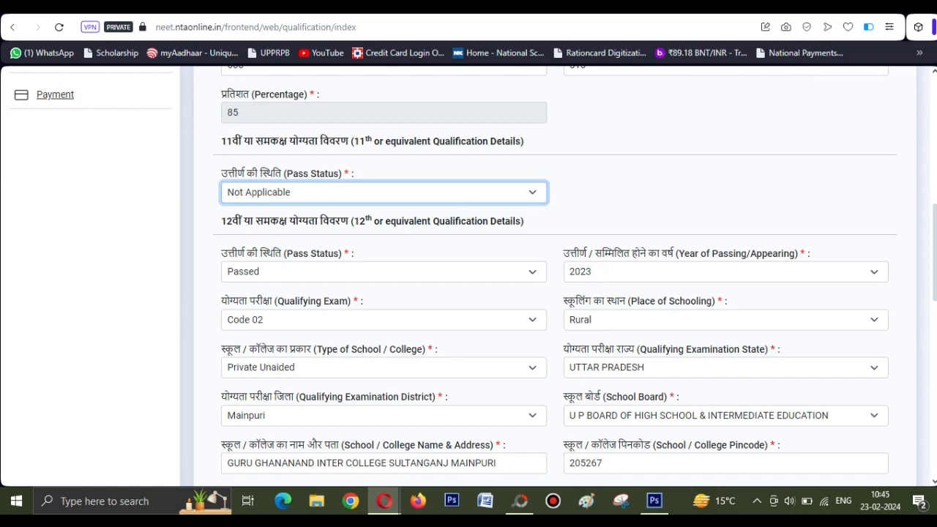
scroll(468, 278, "down", 1)
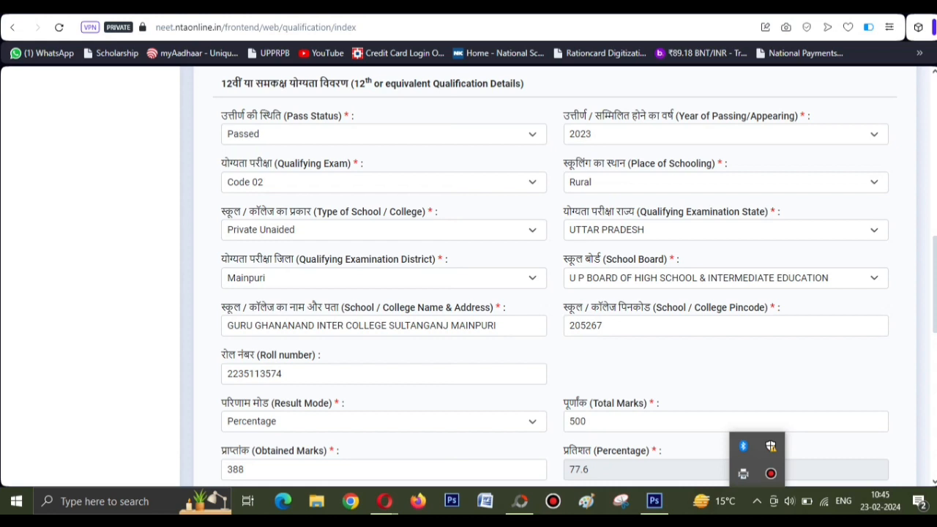
Confirm Passed as the 12th pass status and check the qualifying exam choices
left_click(384, 134)
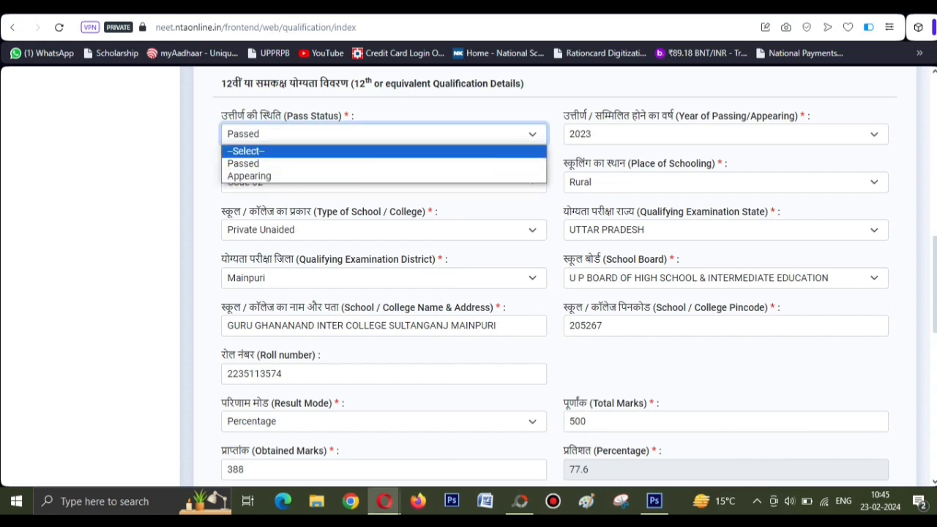
left_click(384, 134)
left_click(724, 373)
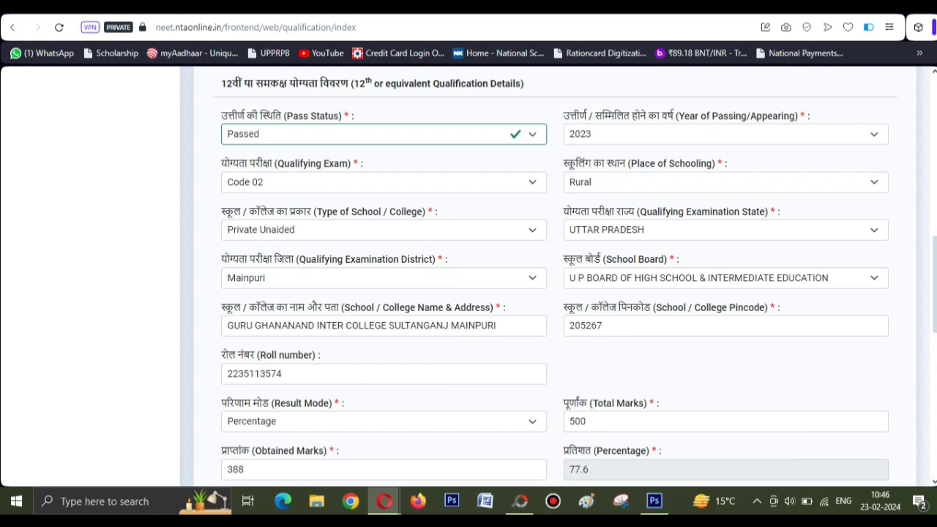
left_click(383, 183)
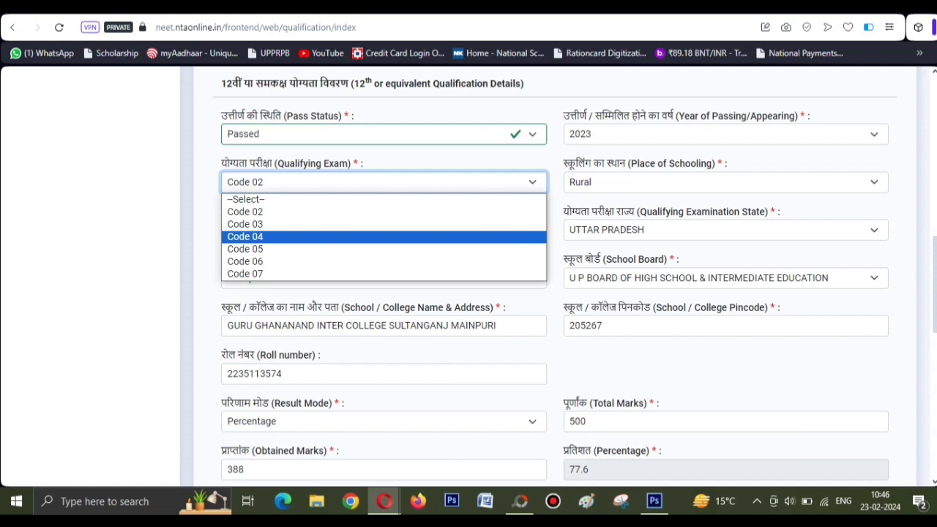
Keep 12th details Code 02, Private Unaided, UTTAR PRADESH, Mainpuri and U P Board
left_click(163, 213)
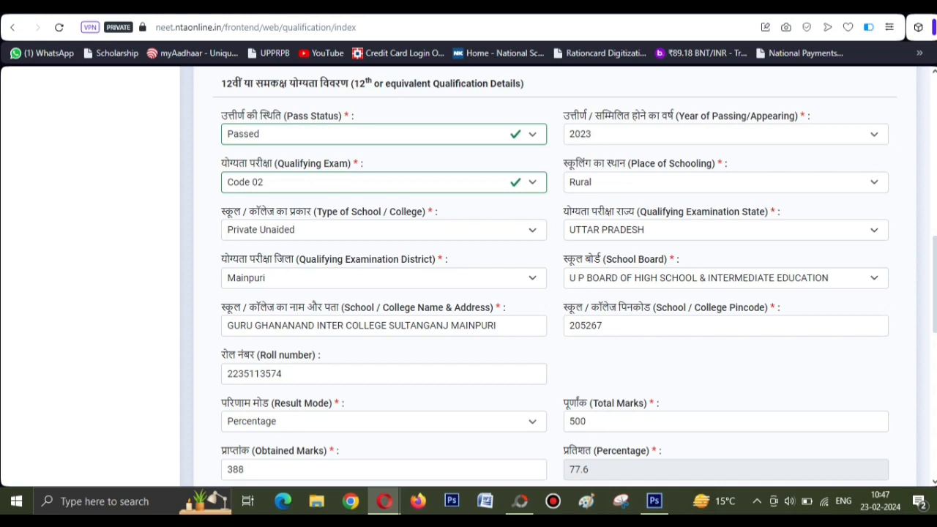
left_click(383, 230)
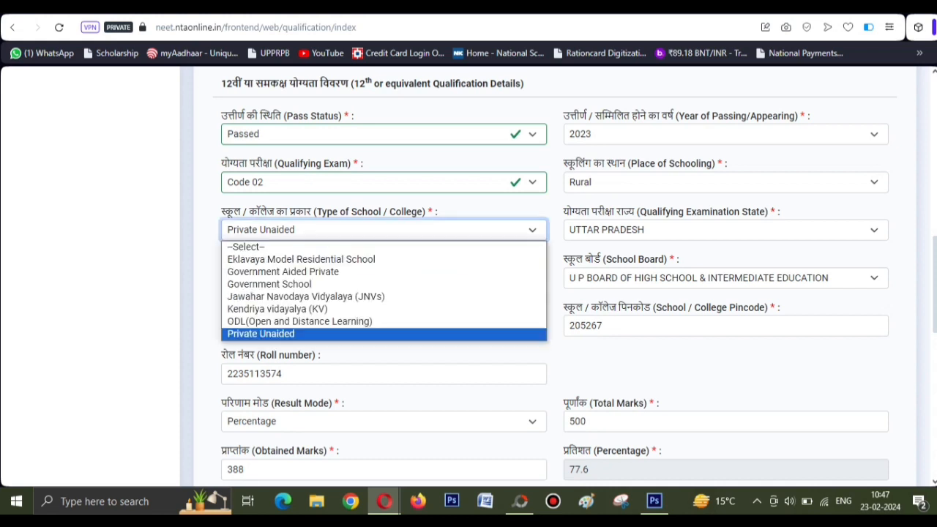
left_click(384, 229)
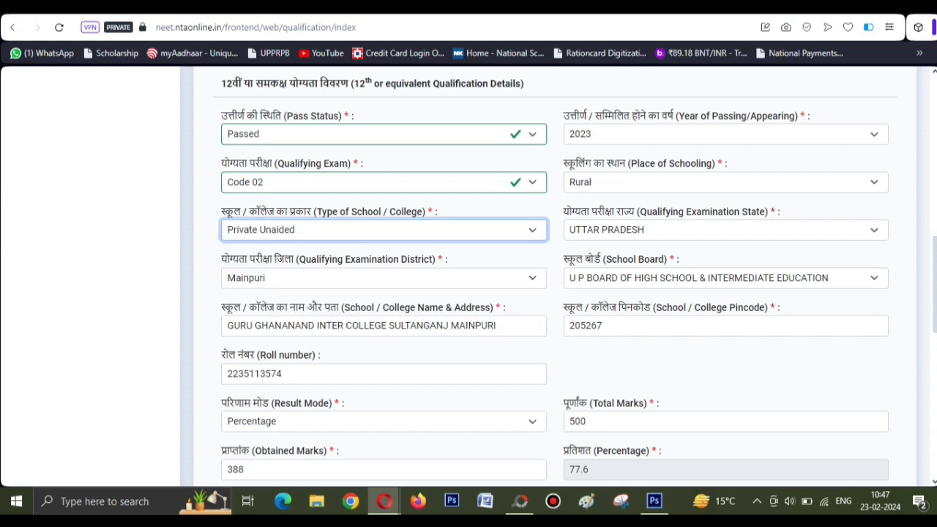
left_click(725, 230)
left_click(725, 229)
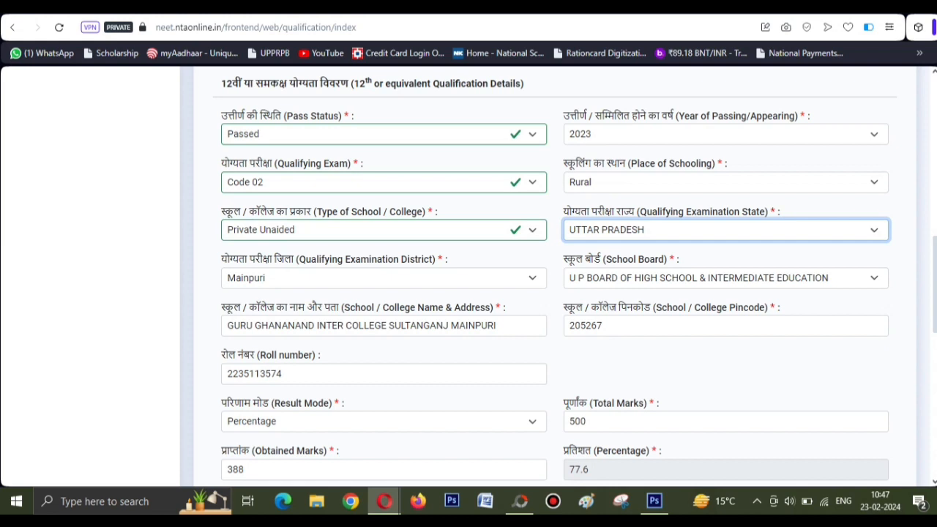
left_click(383, 278)
left_click(384, 278)
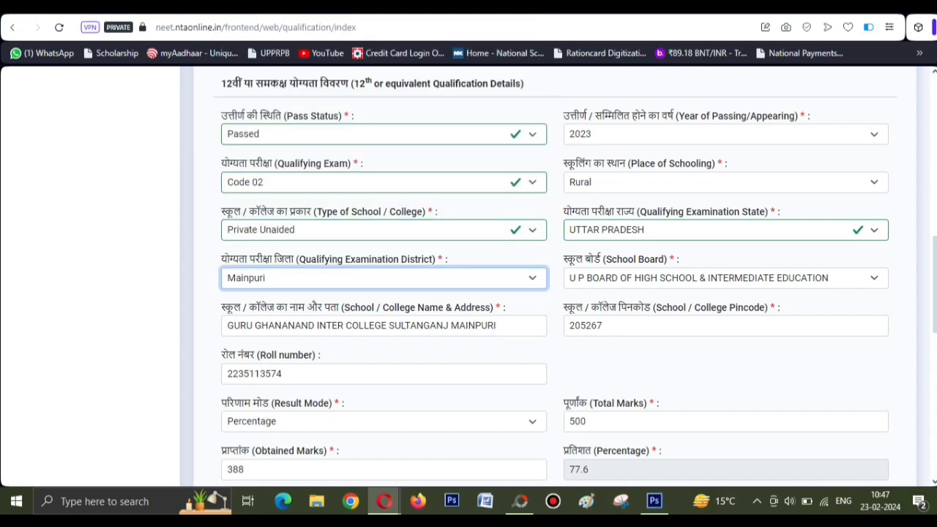
left_click(726, 278)
left_click(726, 278)
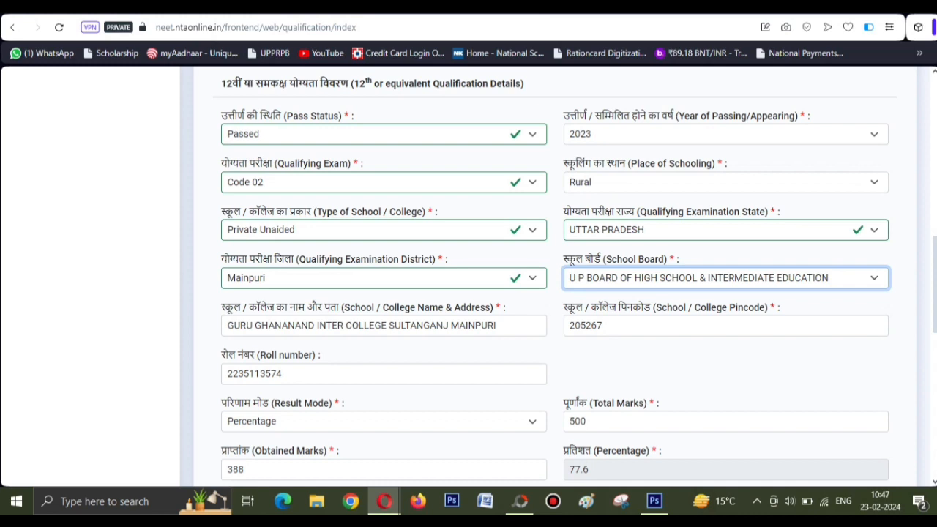
Point out the school name/address and pincode fields
left_click_drag(222, 308, 357, 308)
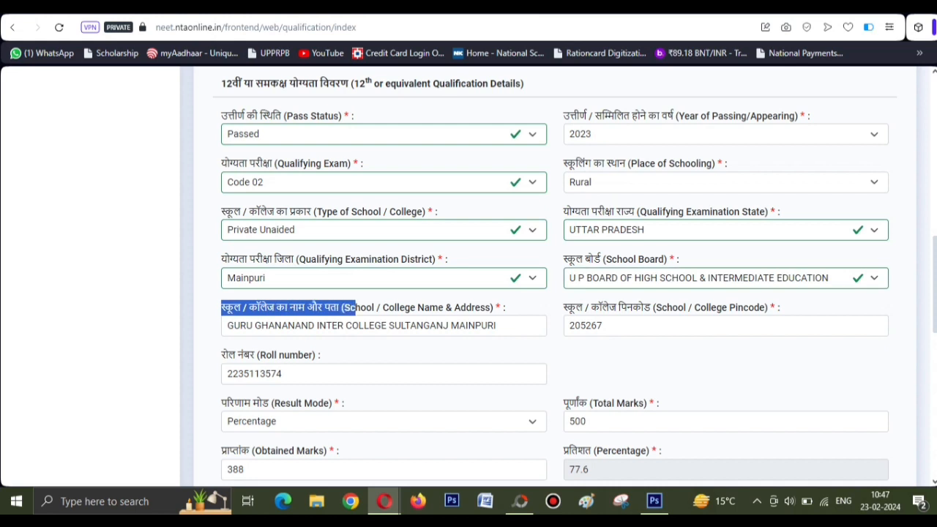
left_click(356, 307)
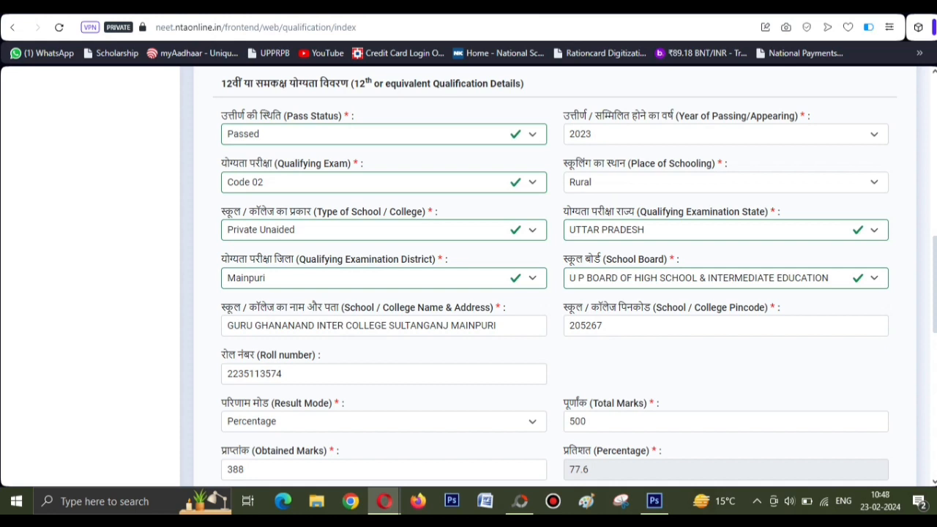
left_click_drag(563, 307, 576, 308)
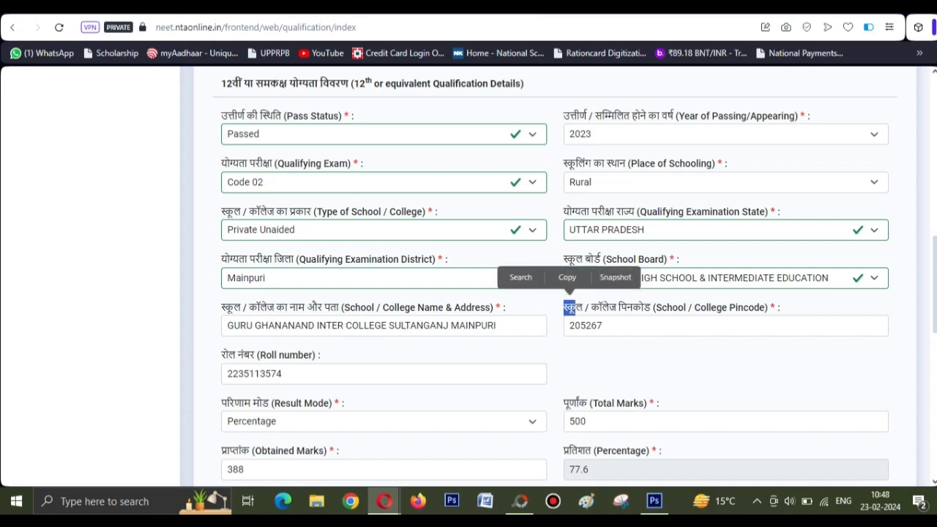
left_click(576, 308)
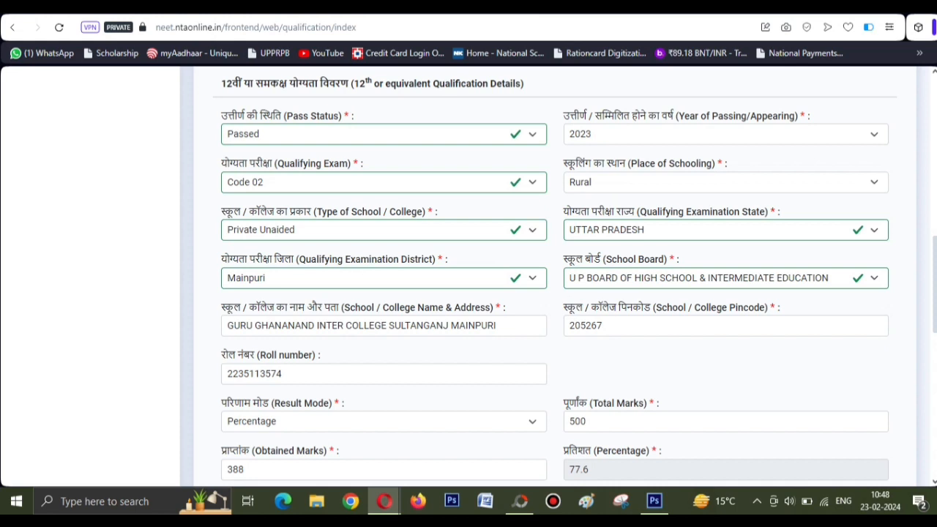
Review the school name and keep Percentage as the result mode
scroll(555, 276, "down", 1)
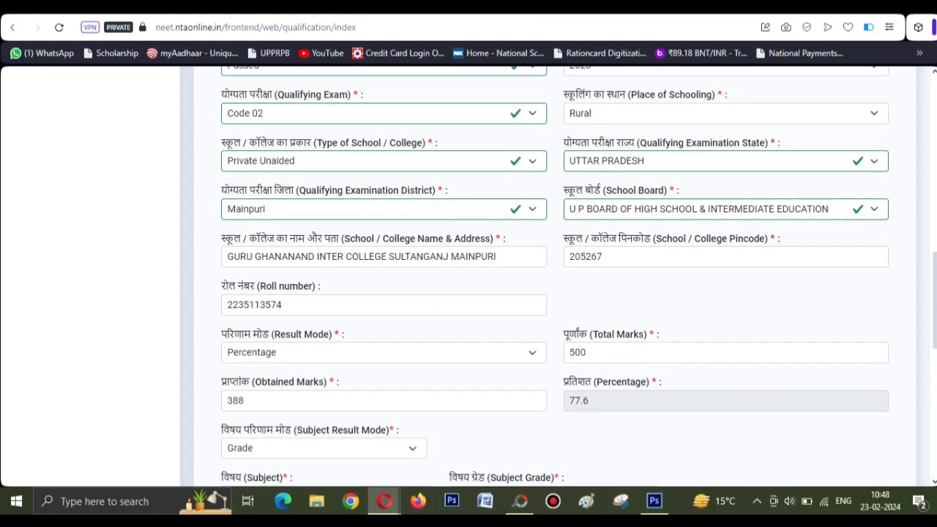
double_click(555, 258)
left_click(555, 258)
double_click(237, 334)
left_click(262, 334)
left_click(384, 353)
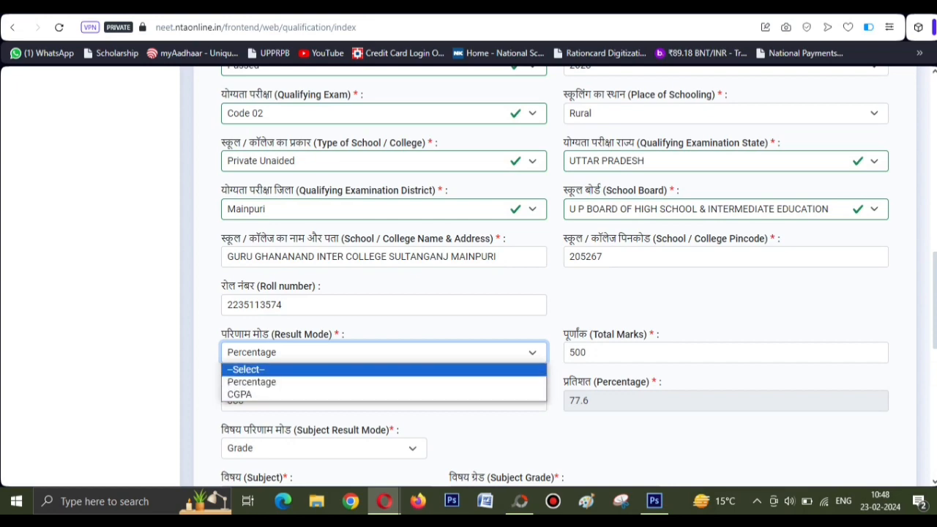
left_click(622, 306)
left_click(622, 306)
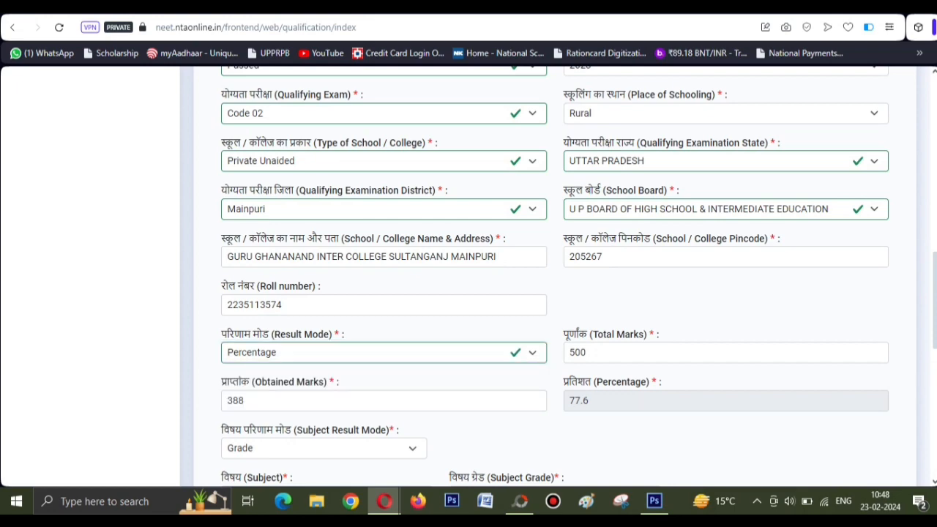
Check obtained marks 388 and keep Grade as the subject result mode
scroll(556, 278, "down", 2)
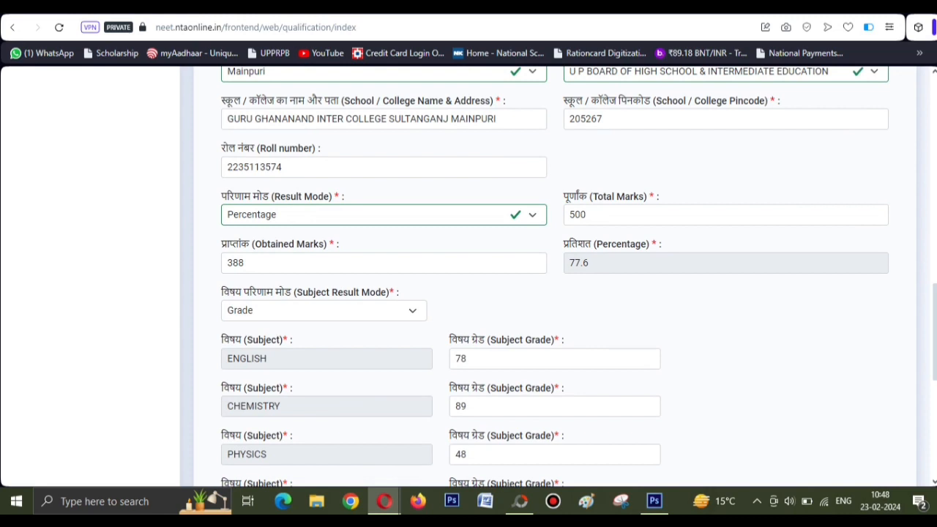
left_click(227, 262)
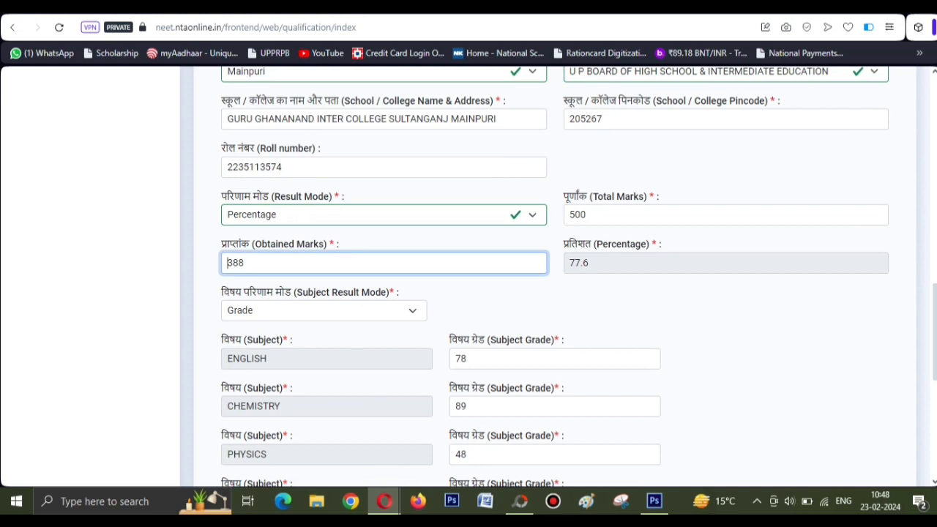
left_click(505, 307)
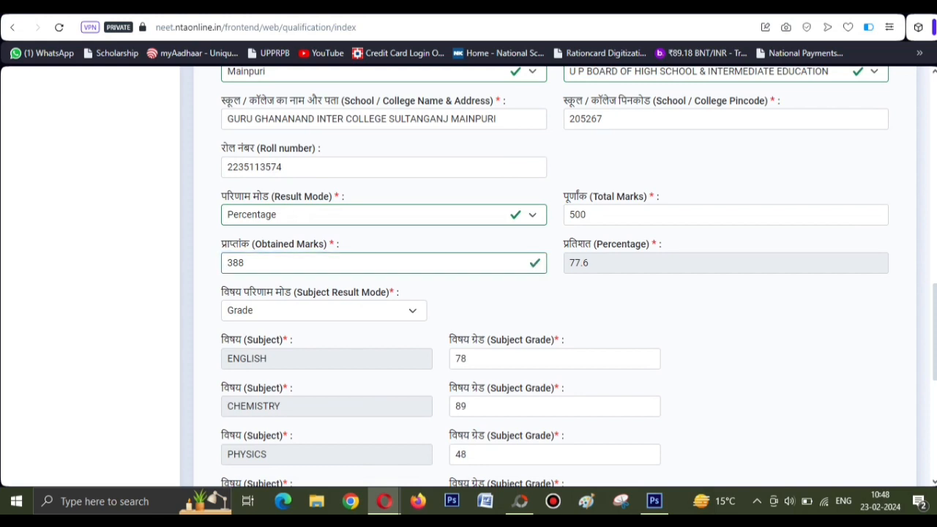
scroll(468, 278, "down", 1)
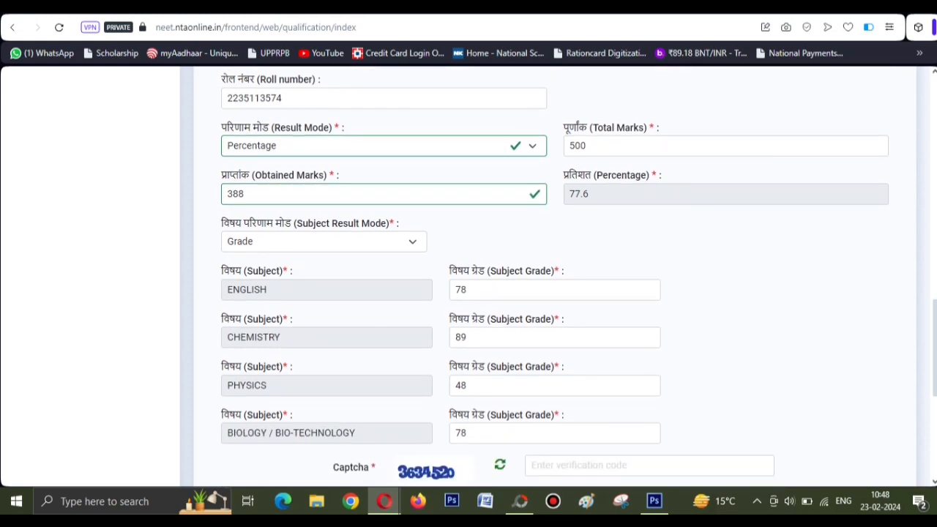
left_click(323, 241)
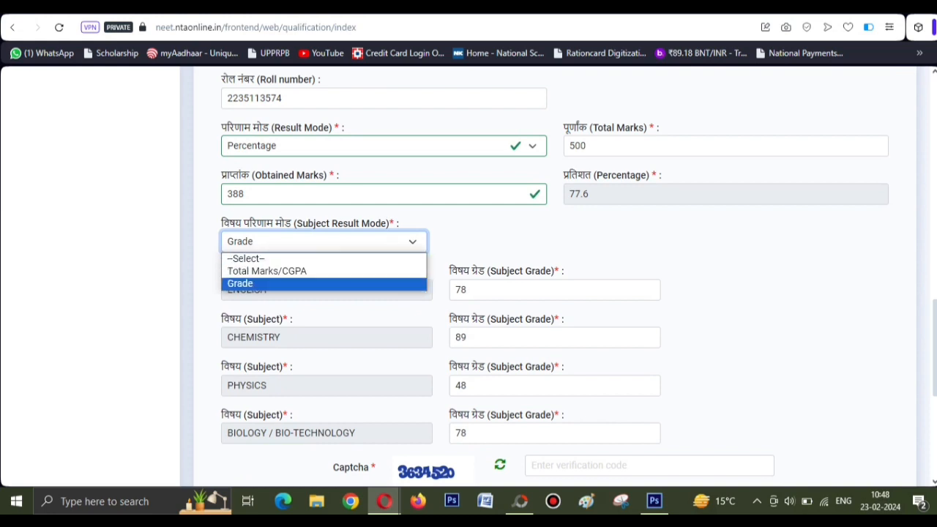
left_click(324, 284)
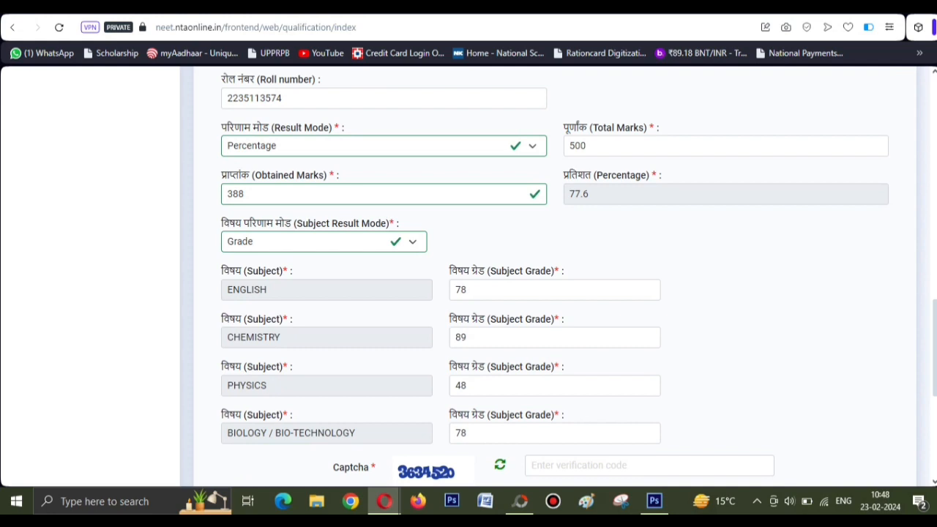
left_click(326, 290)
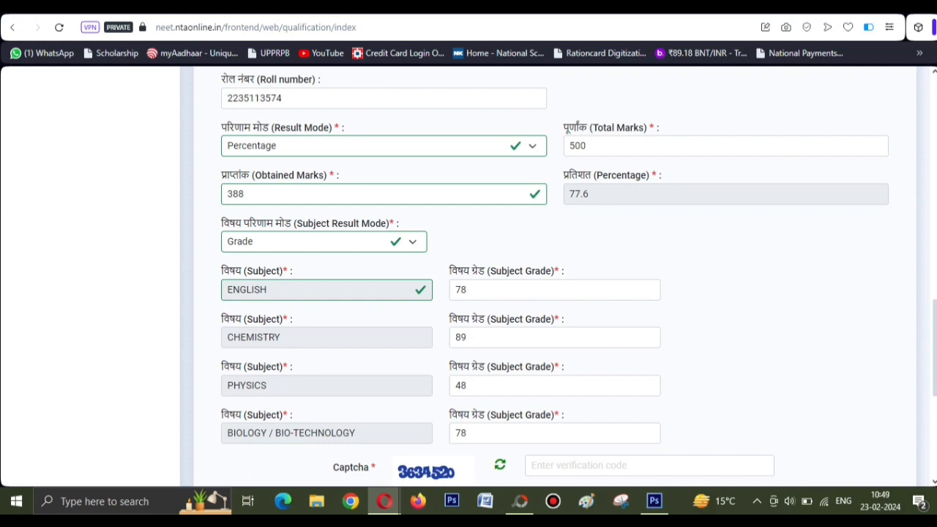
Leave the declaration unticked and move on to Additional Details
scroll(556, 278, "down", 1)
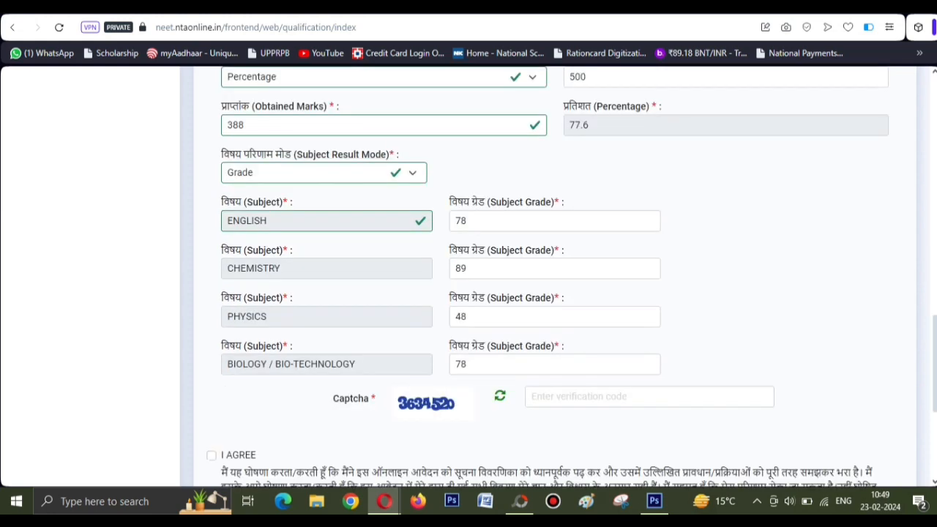
left_click(212, 455)
left_click(212, 456)
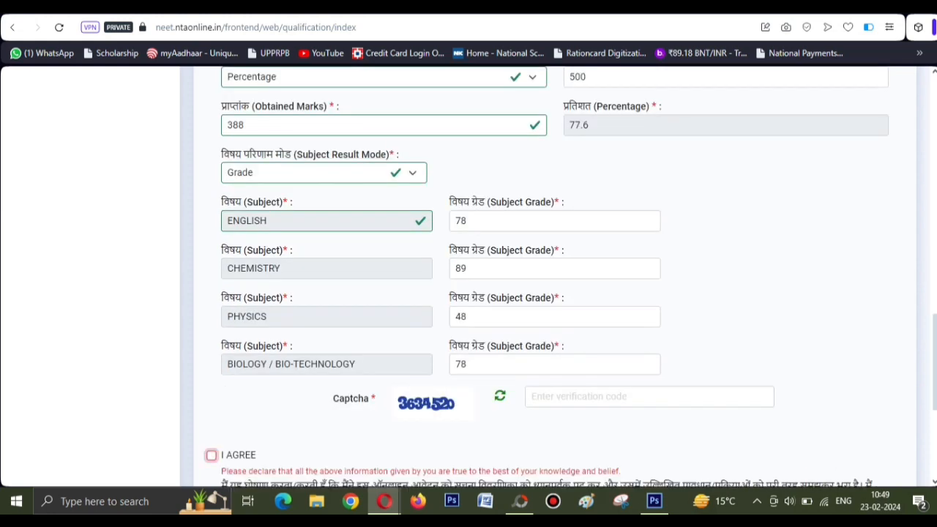
scroll(211, 455, "down", 2)
scroll(556, 278, "down", 1)
scroll(557, 279, "down", 2)
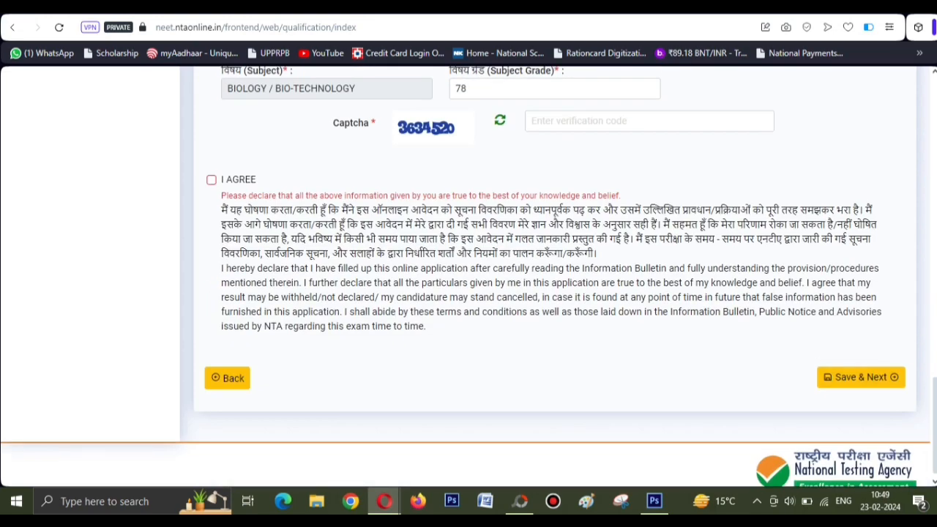
scroll(556, 278, "up", 8)
scroll(73, 236, "up", 5)
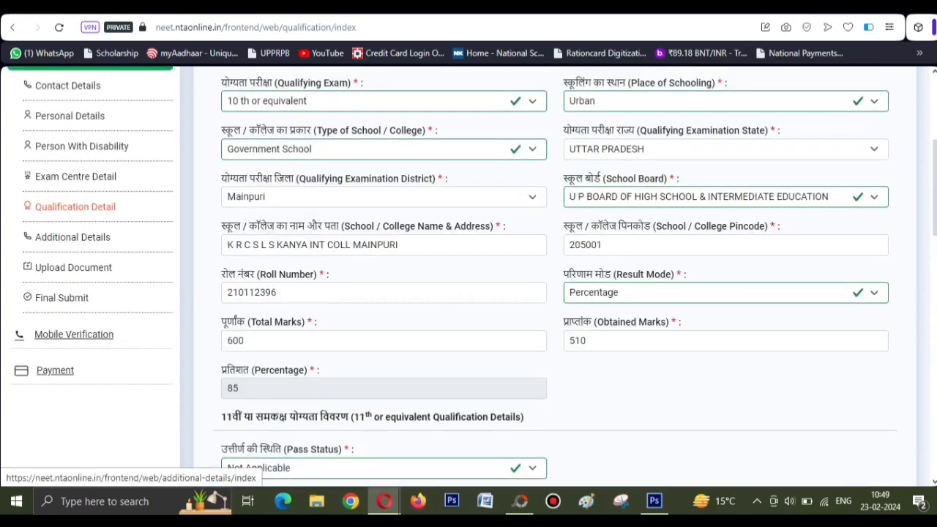
left_click(72, 236)
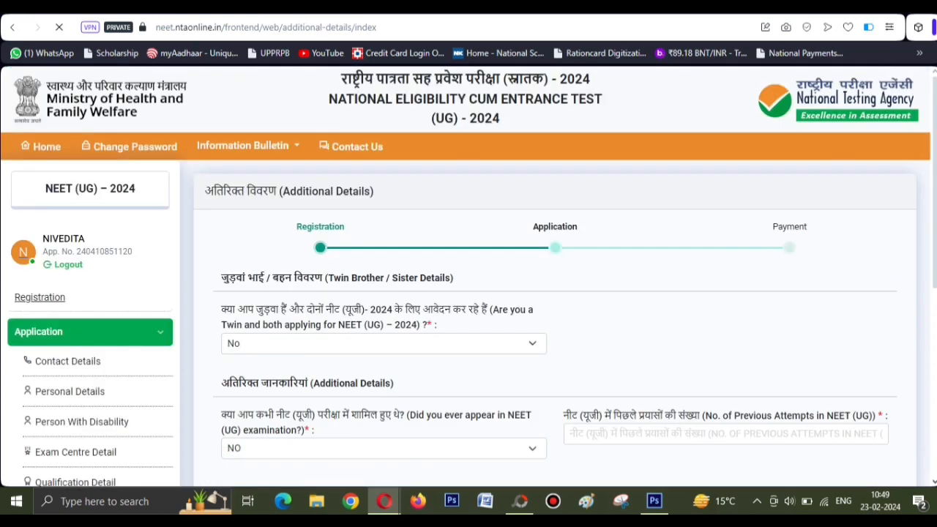
Review twin No and no prior NEET appearance, then go to Upload Document
scroll(469, 276, "down", 1)
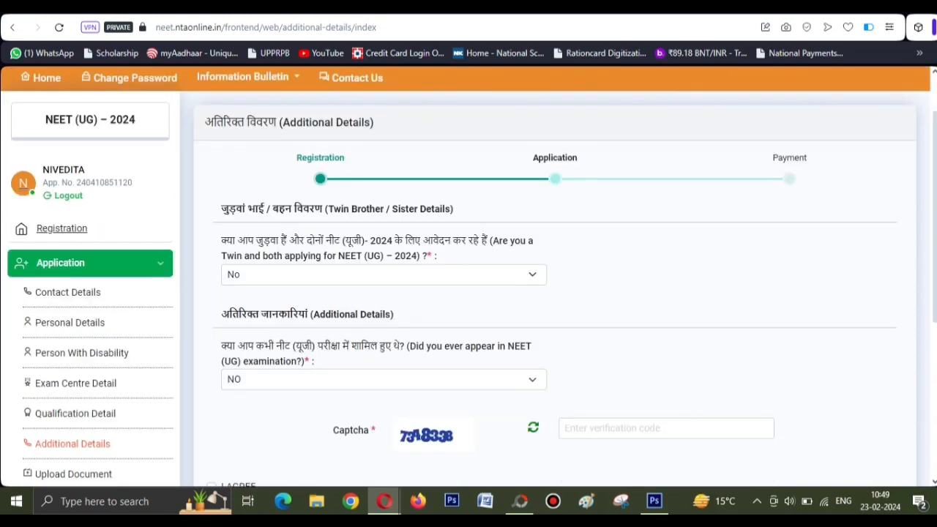
scroll(468, 277, "down", 2)
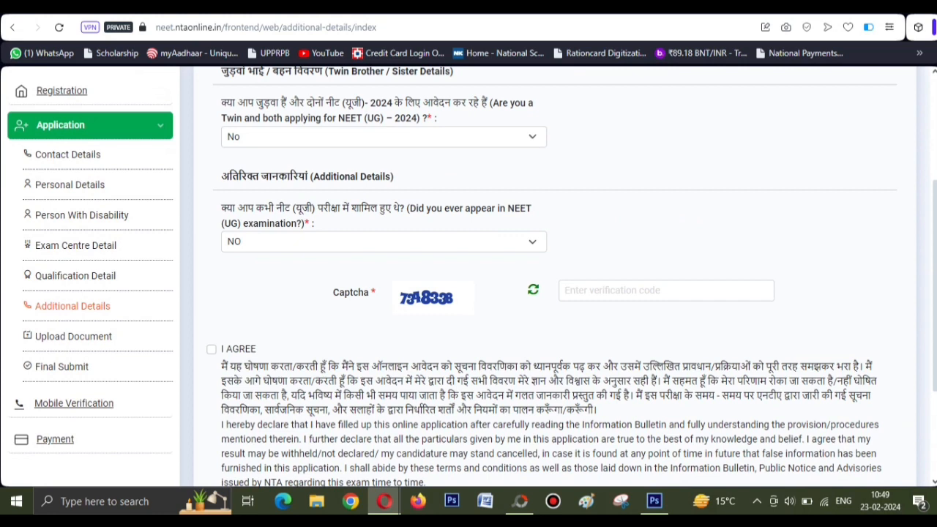
left_click(666, 290)
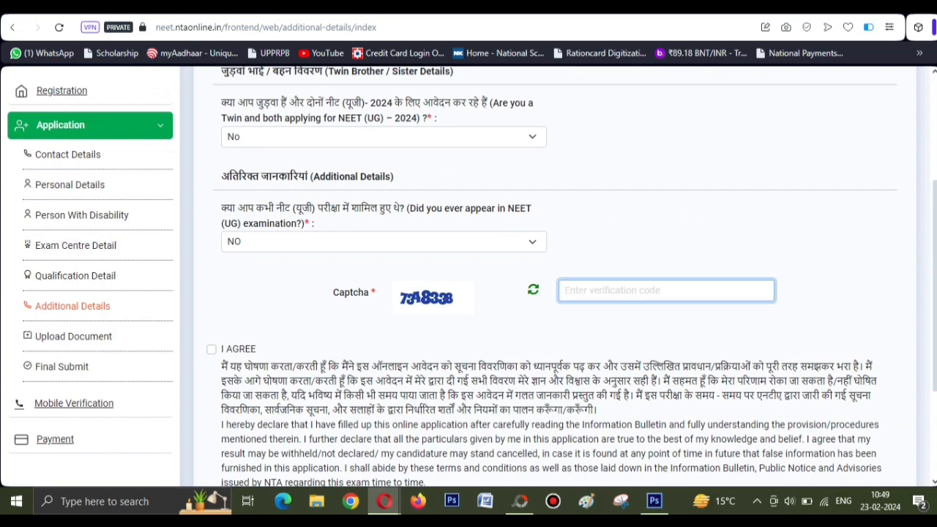
scroll(666, 290, "down", 1)
scroll(666, 290, "down", 2)
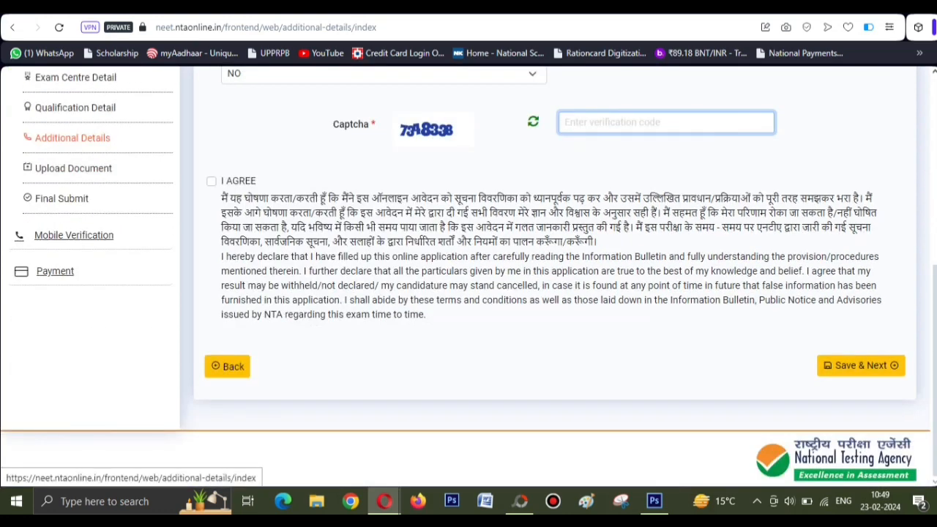
left_click(878, 366)
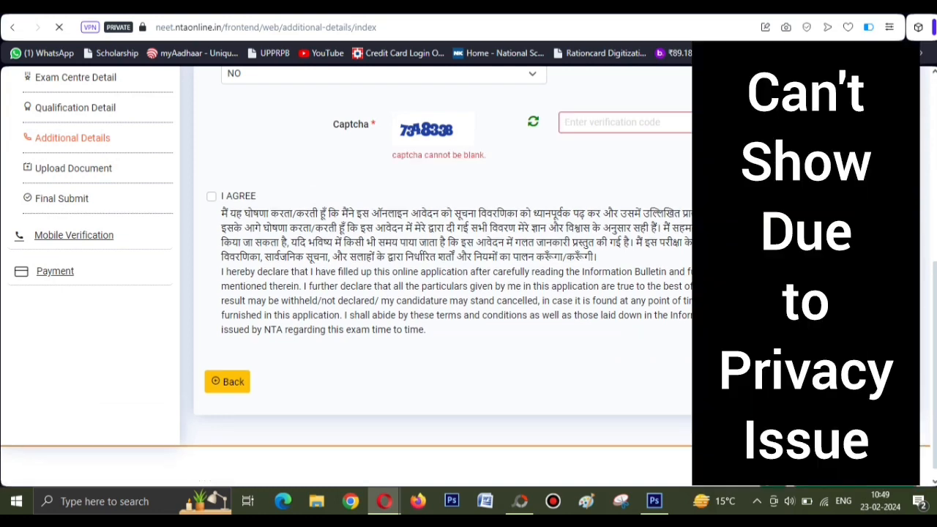
Review the passport photo, signature and postcard photo requirements, then view the bulletin's page-163 photo sample
scroll(444, 293, "down", 1)
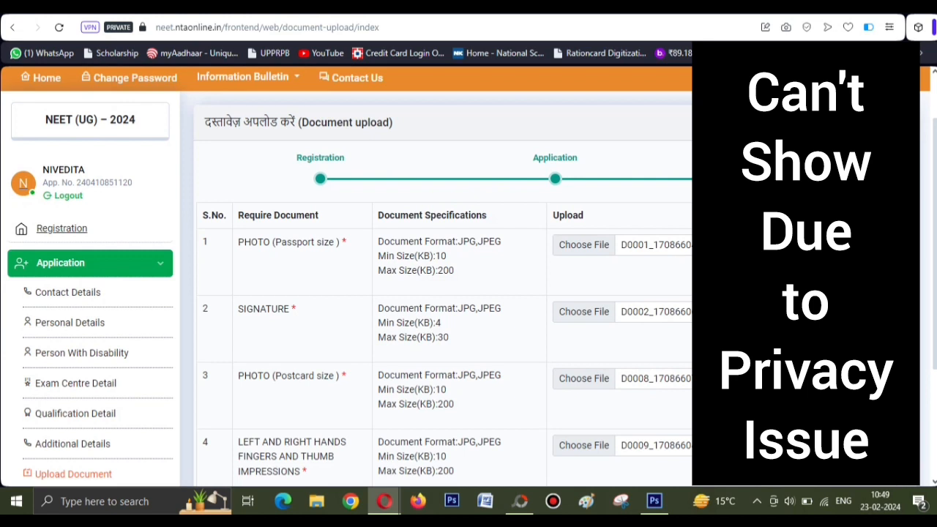
scroll(444, 293, "down", 1)
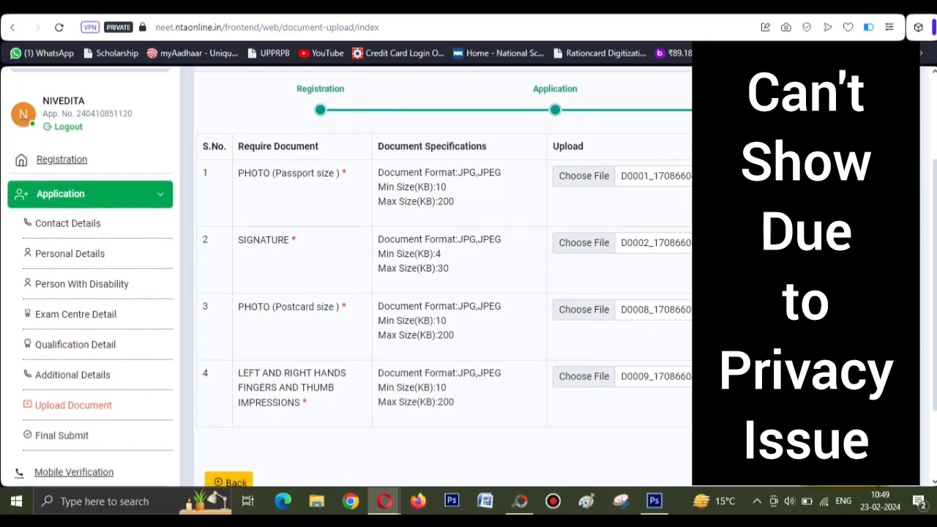
left_click_drag(243, 173, 277, 173)
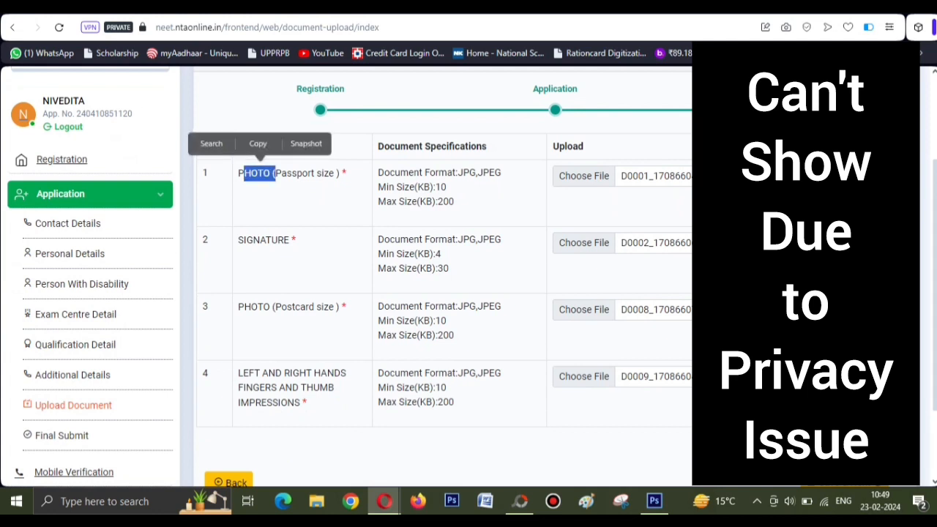
left_click(277, 176)
left_click_drag(238, 240, 284, 240)
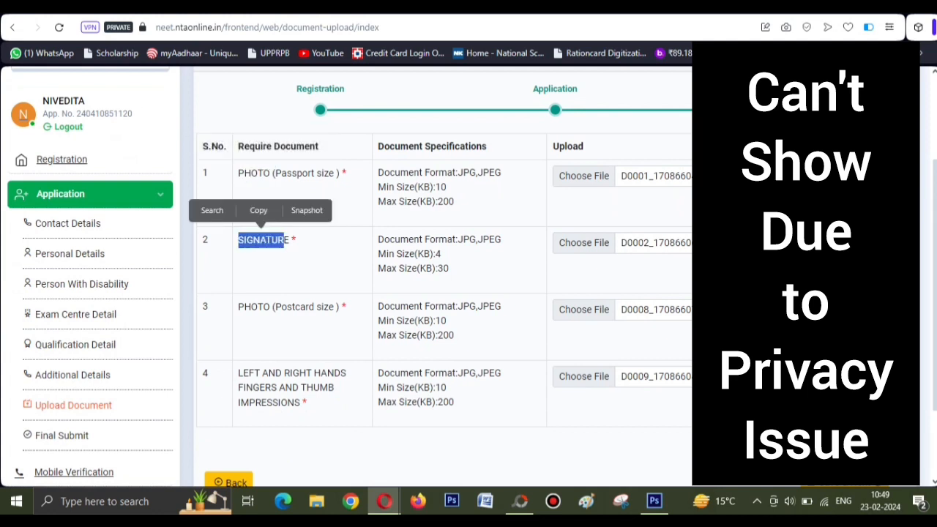
left_click_drag(251, 307, 295, 308)
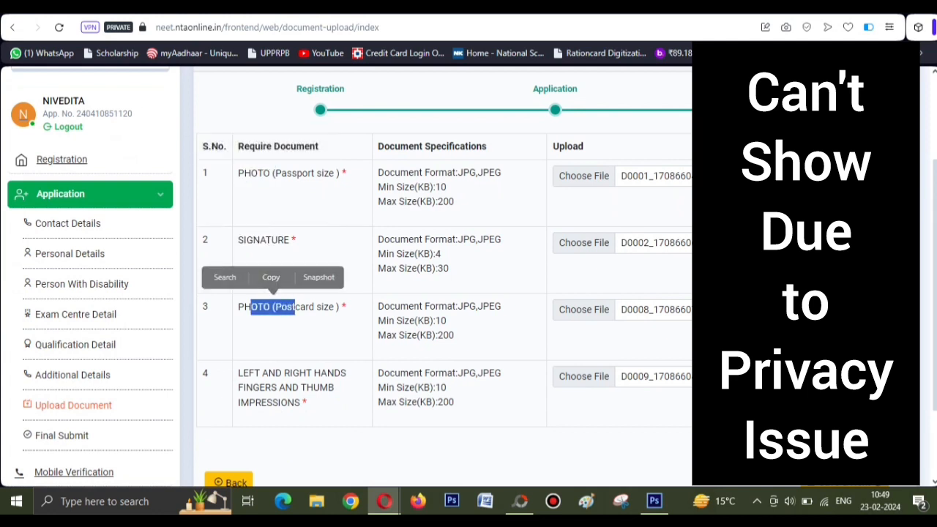
left_click(294, 309)
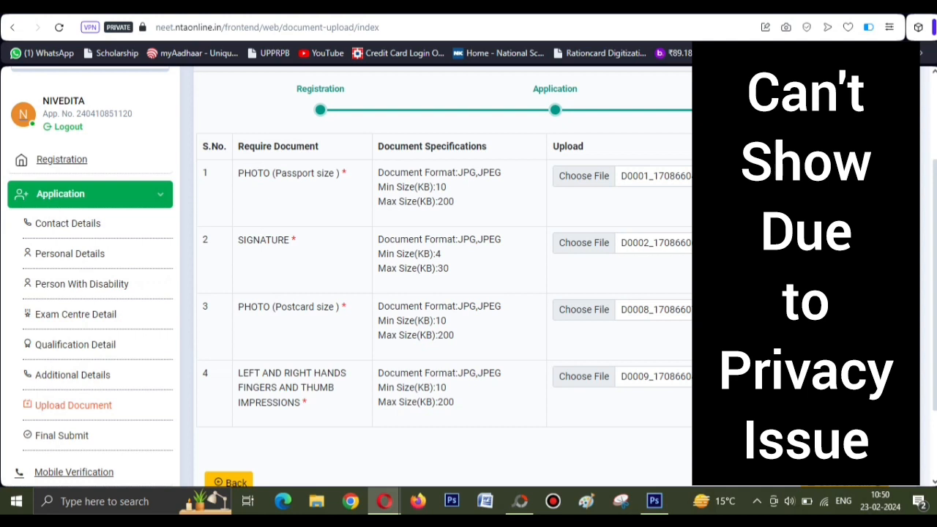
key("ctrl+Tab")
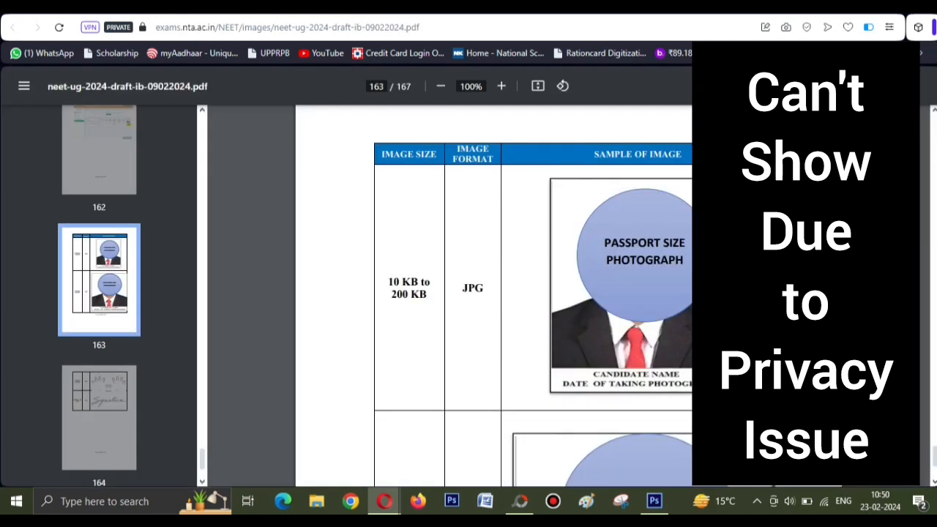